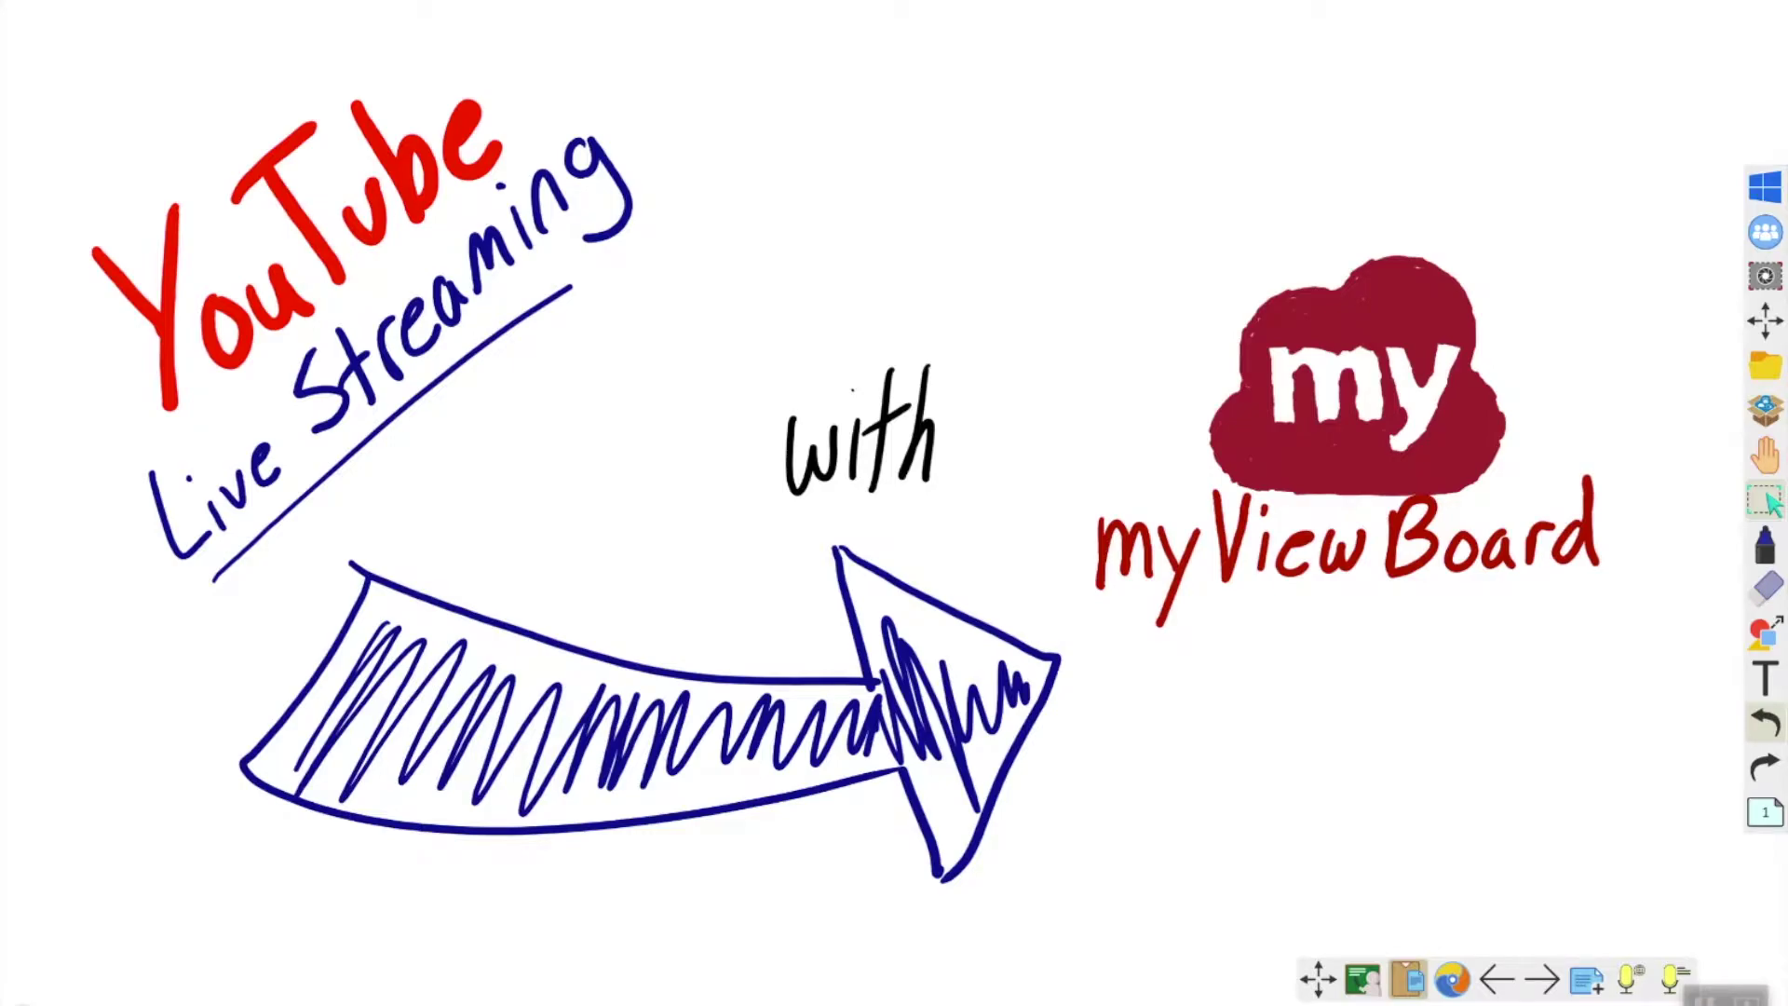
Advance the board from the title drawing to page 2, the area worksheet
left_click(1542, 978)
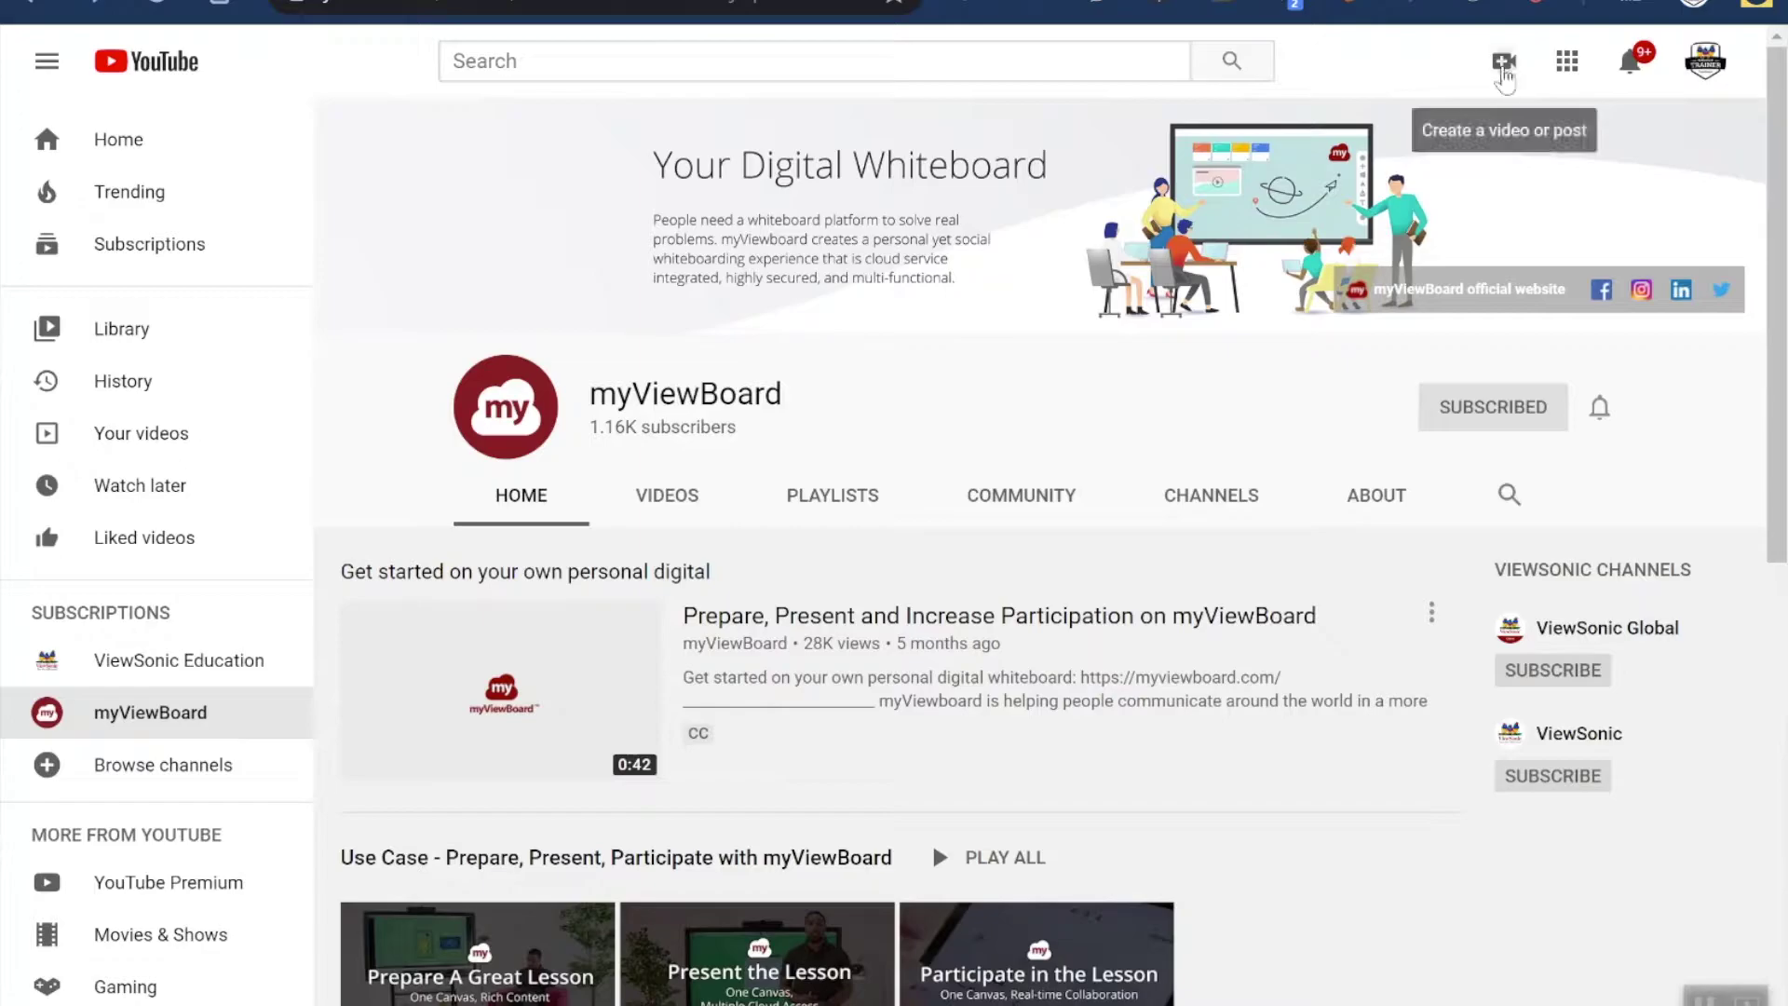
Start a new YouTube live stream from the Create menu's Go live option
left_click(1516, 82)
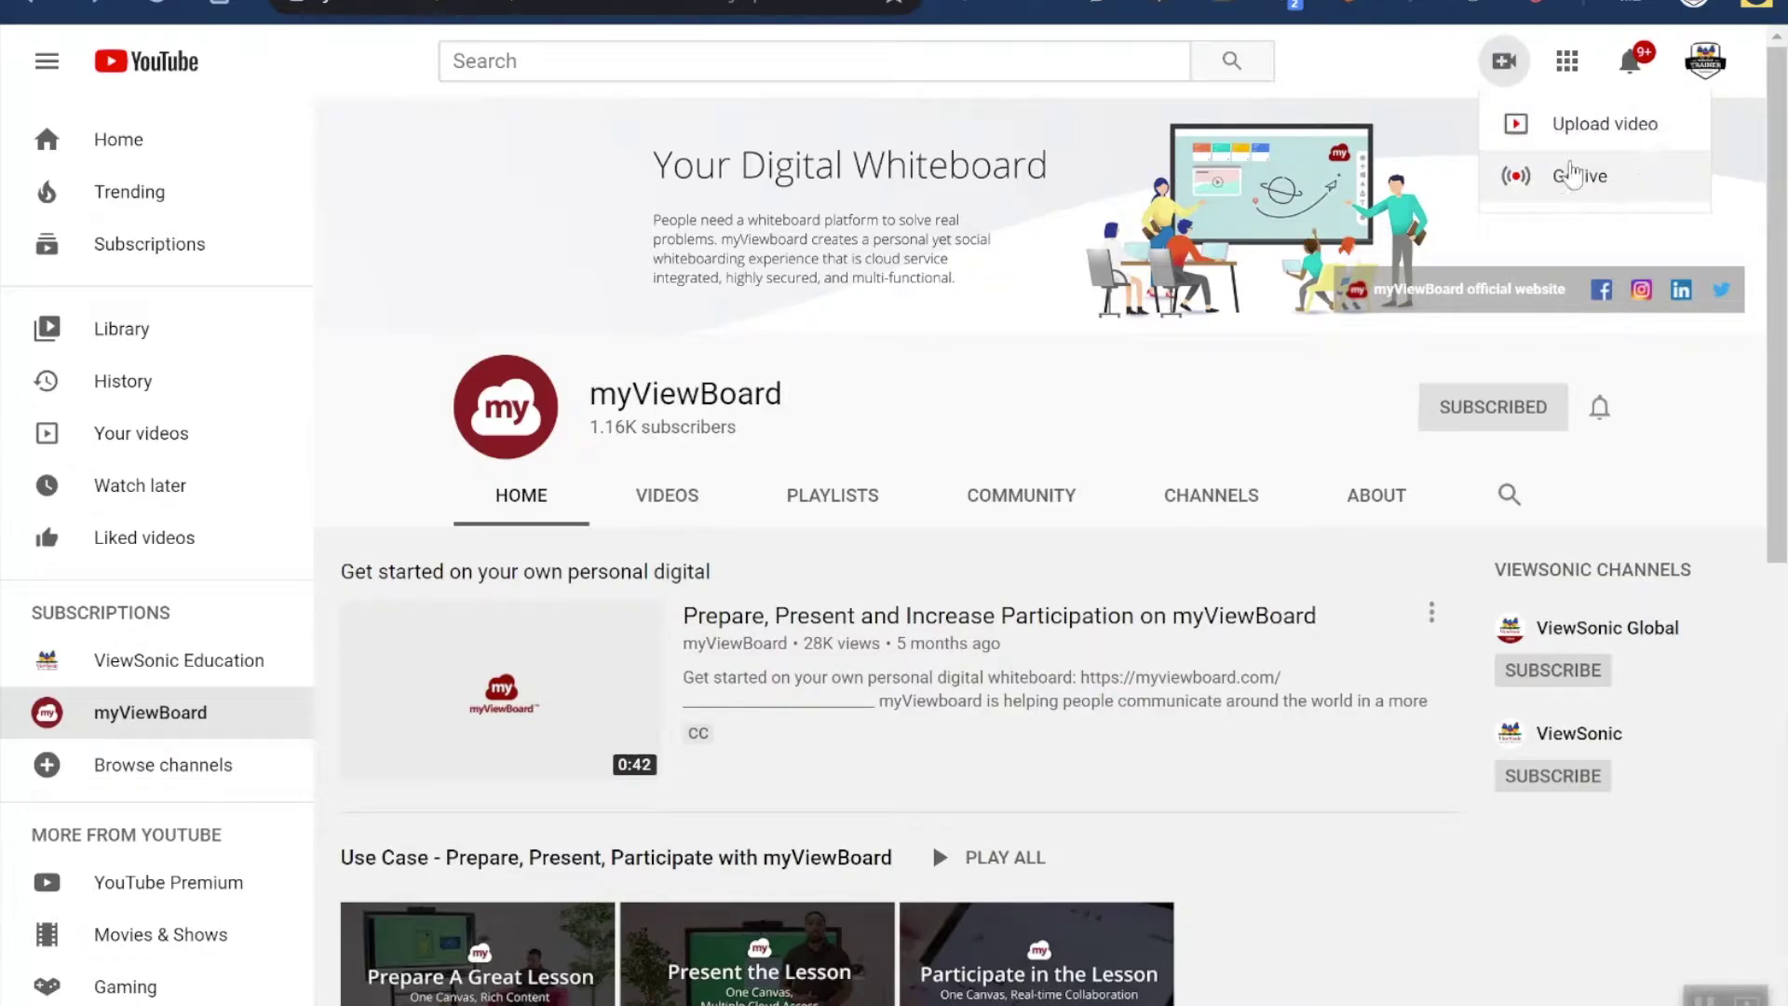
left_click(1615, 182)
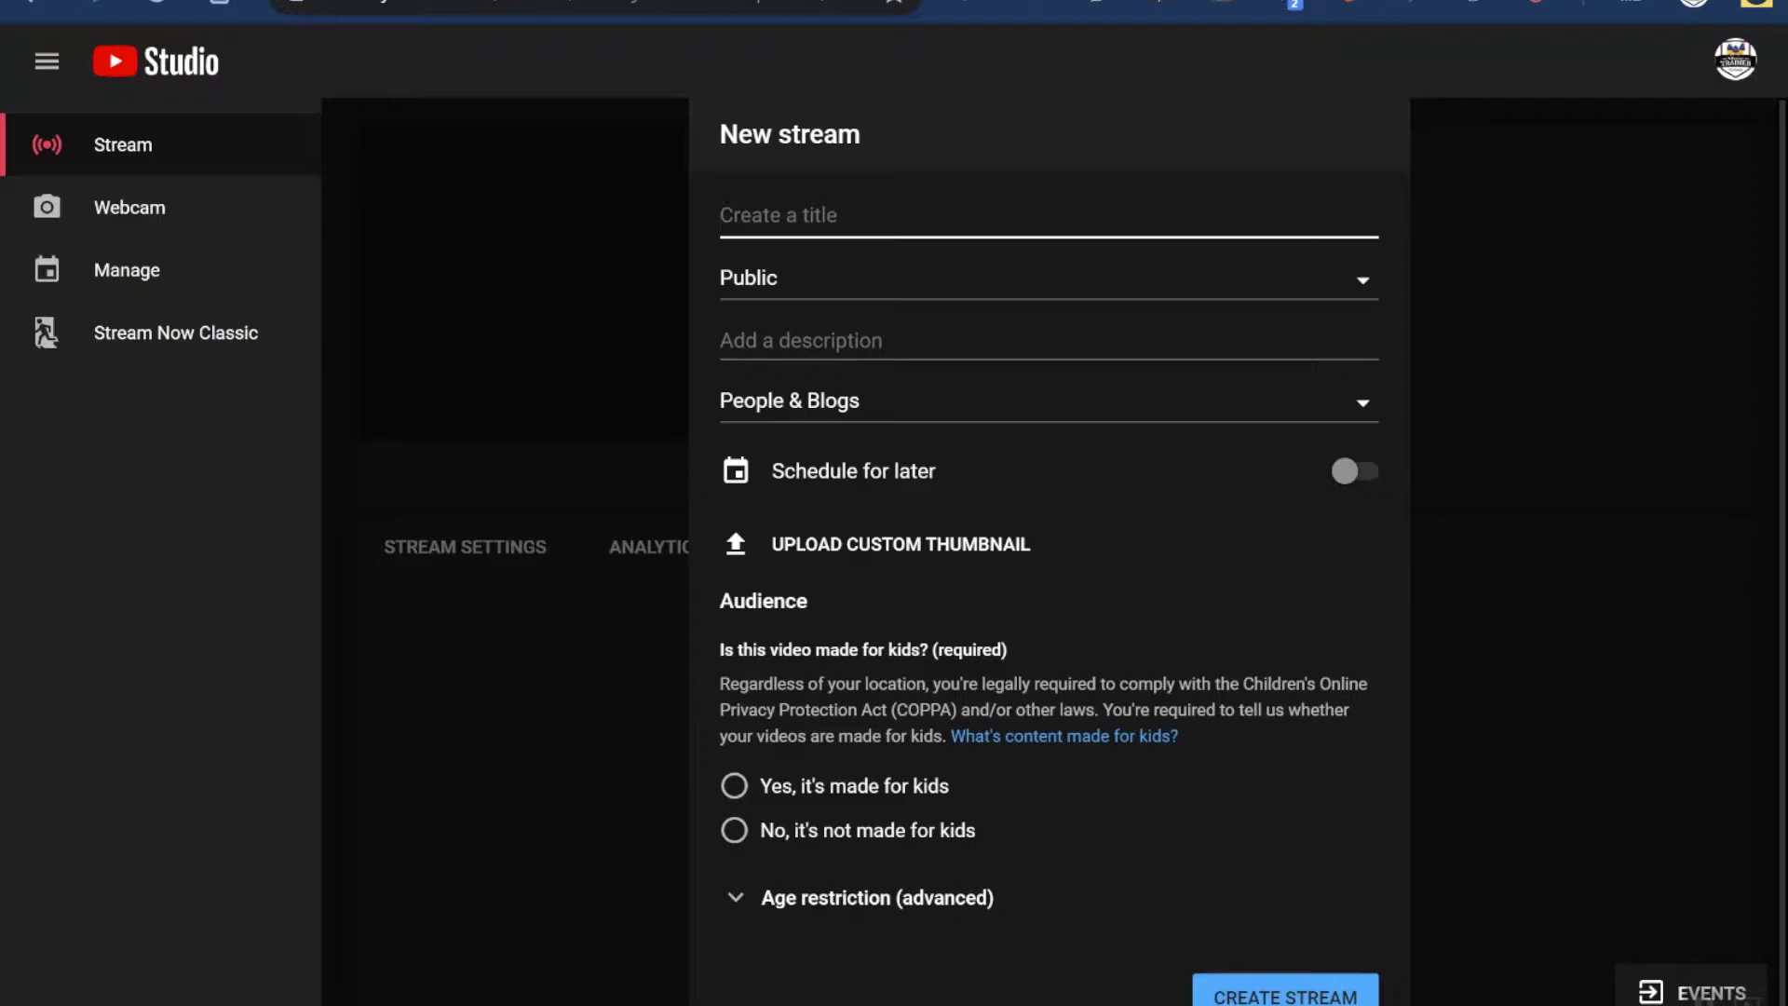
Title the stream 'Math Area Lesson', make it Unlisted, and set its category to Education
type("Math Area Lesson")
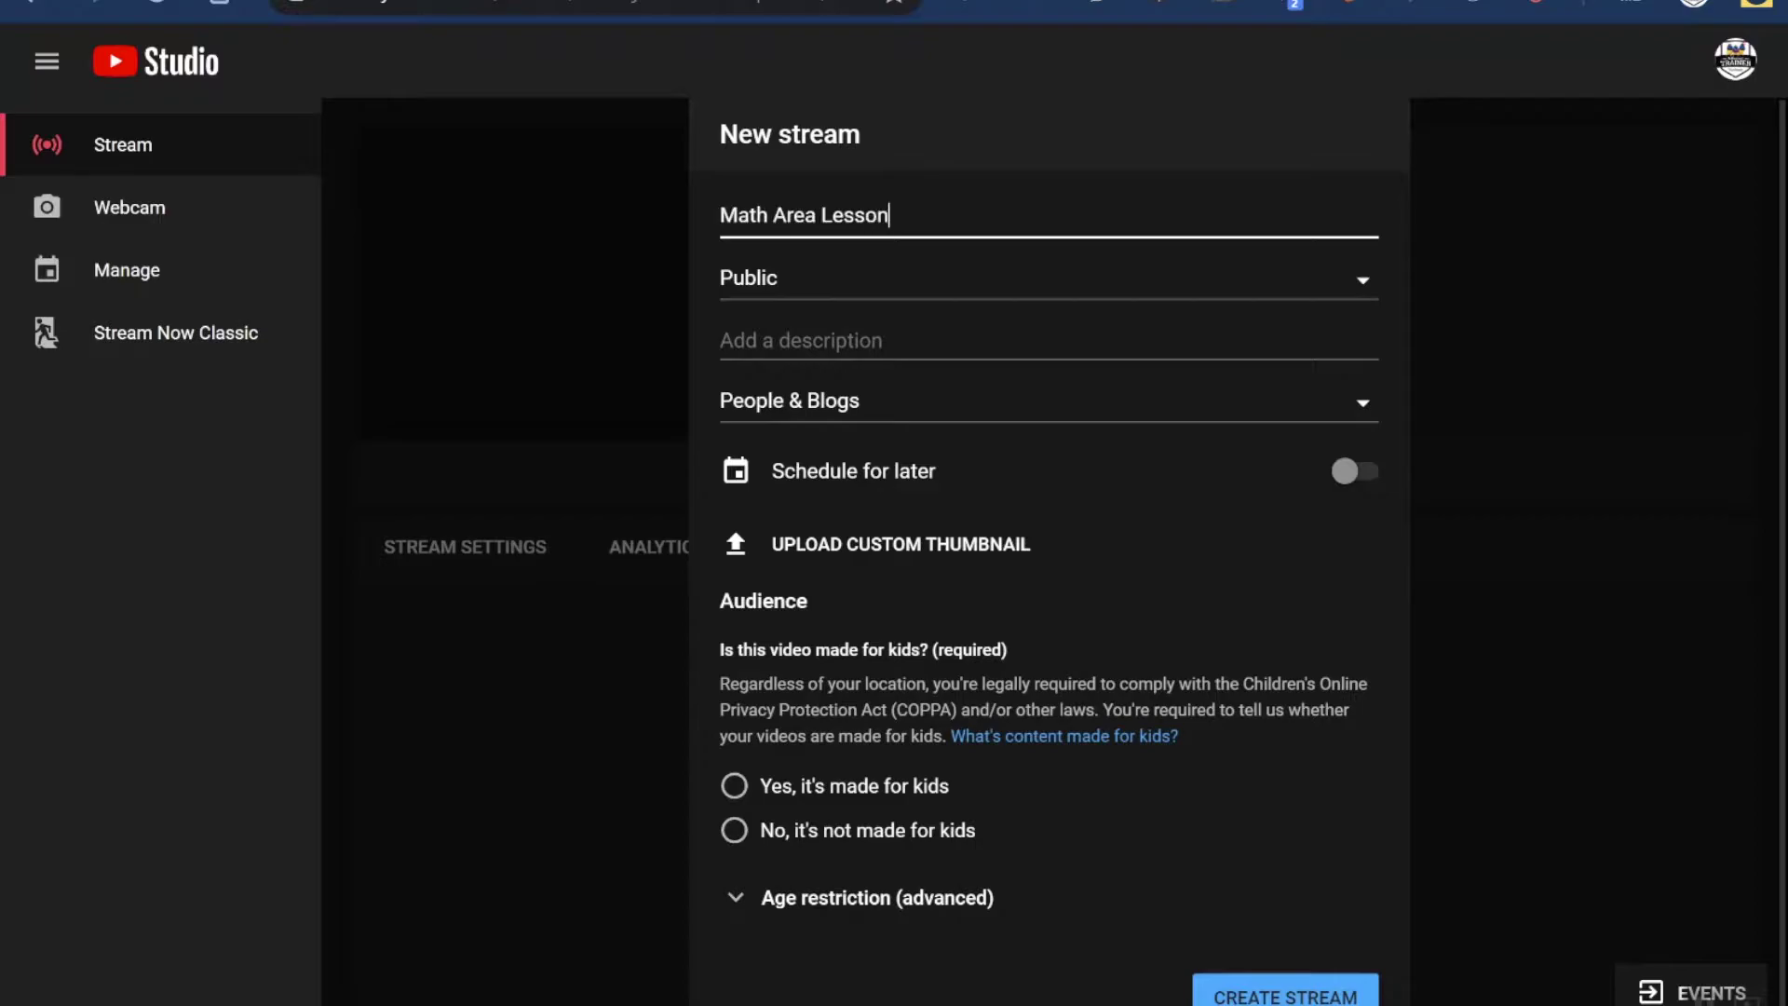
left_click(861, 287)
left_click(902, 376)
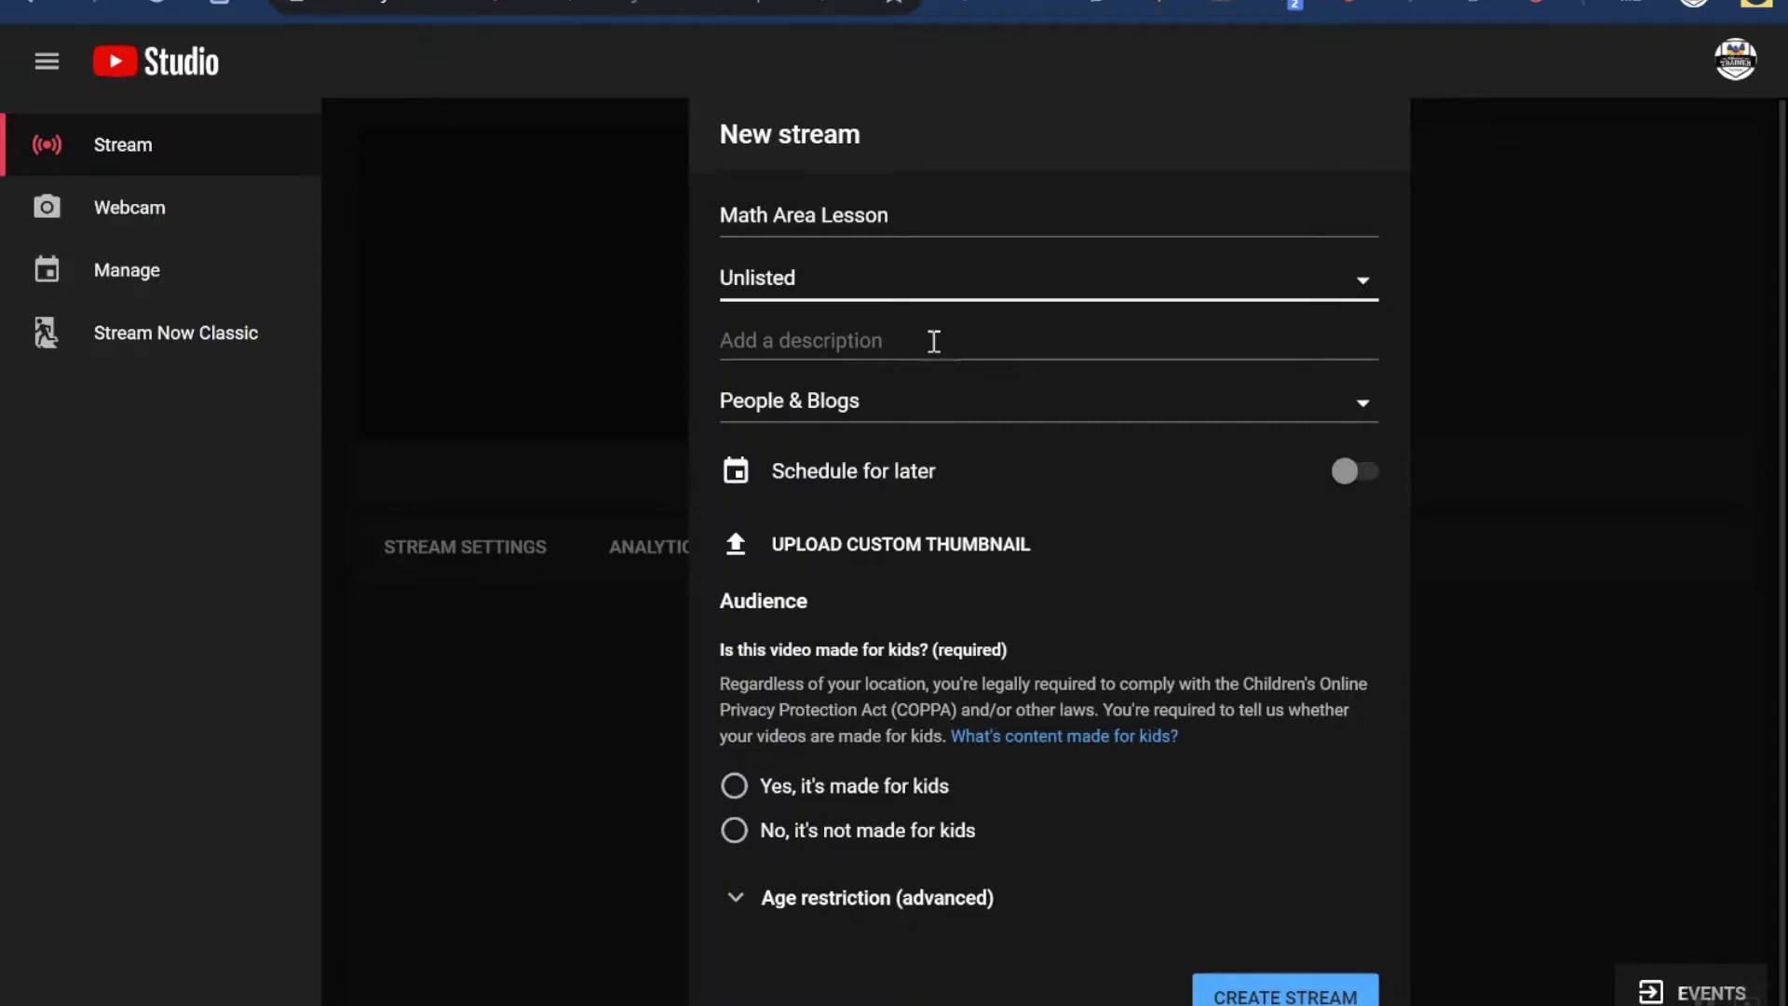
left_click(935, 340)
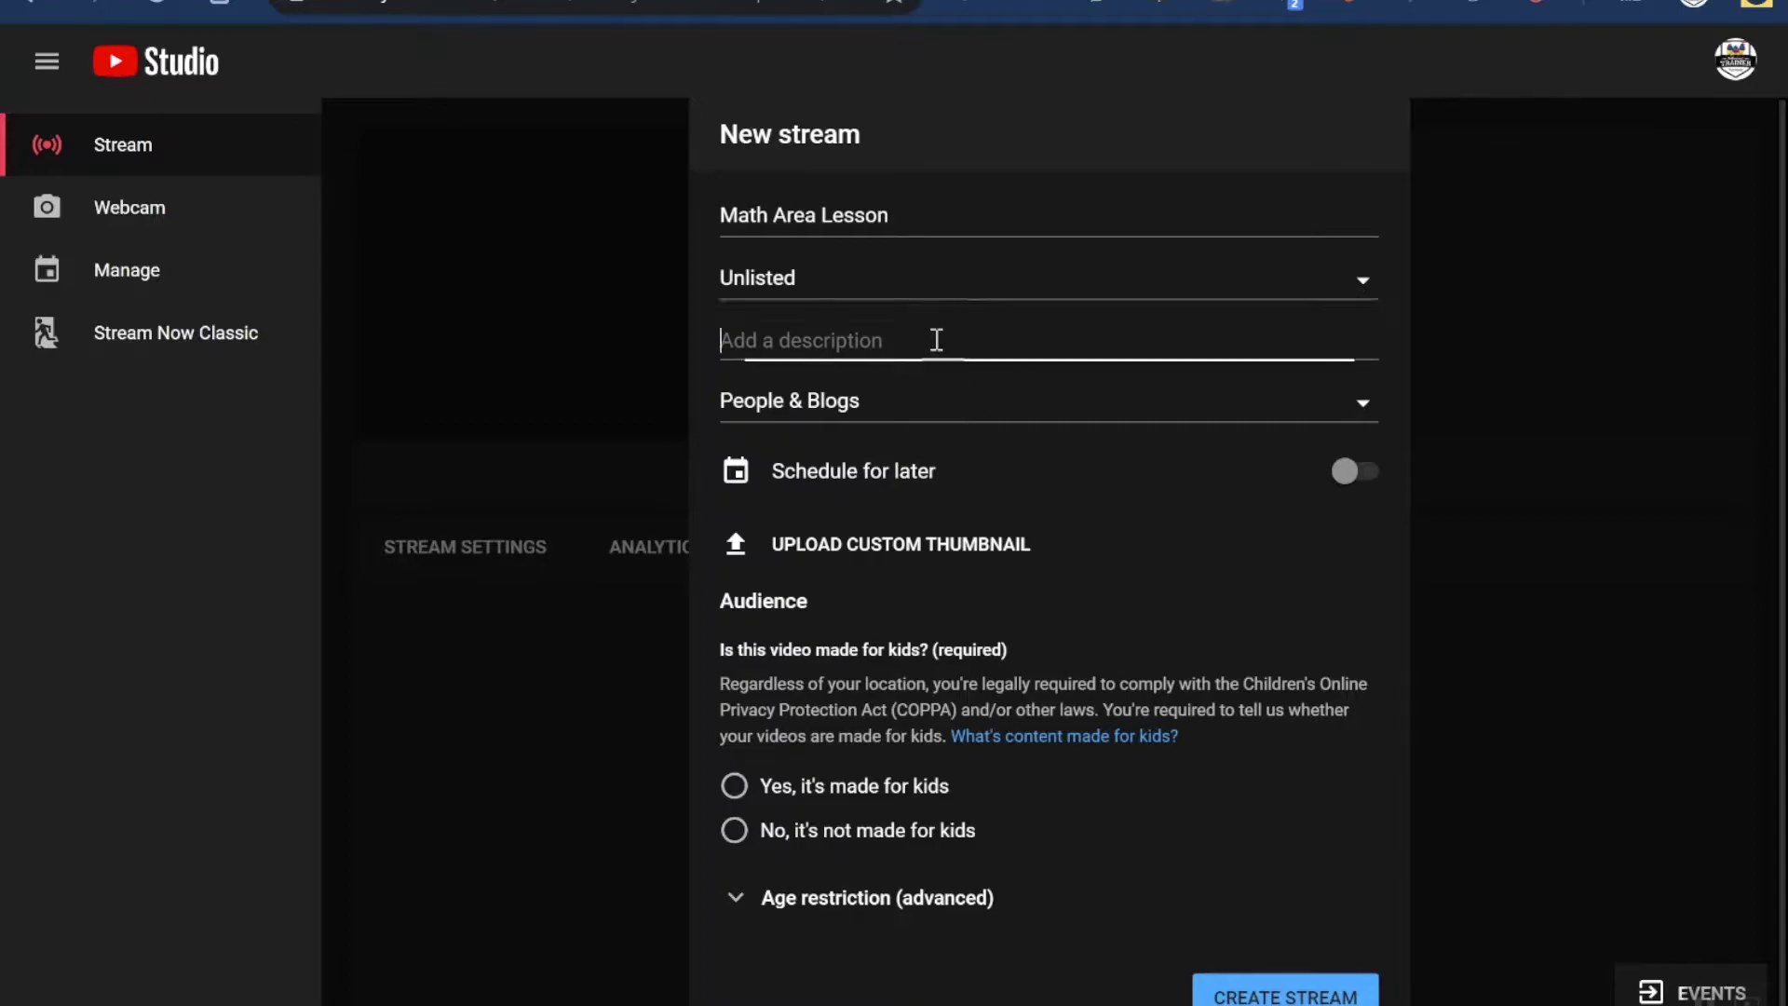
left_click(904, 410)
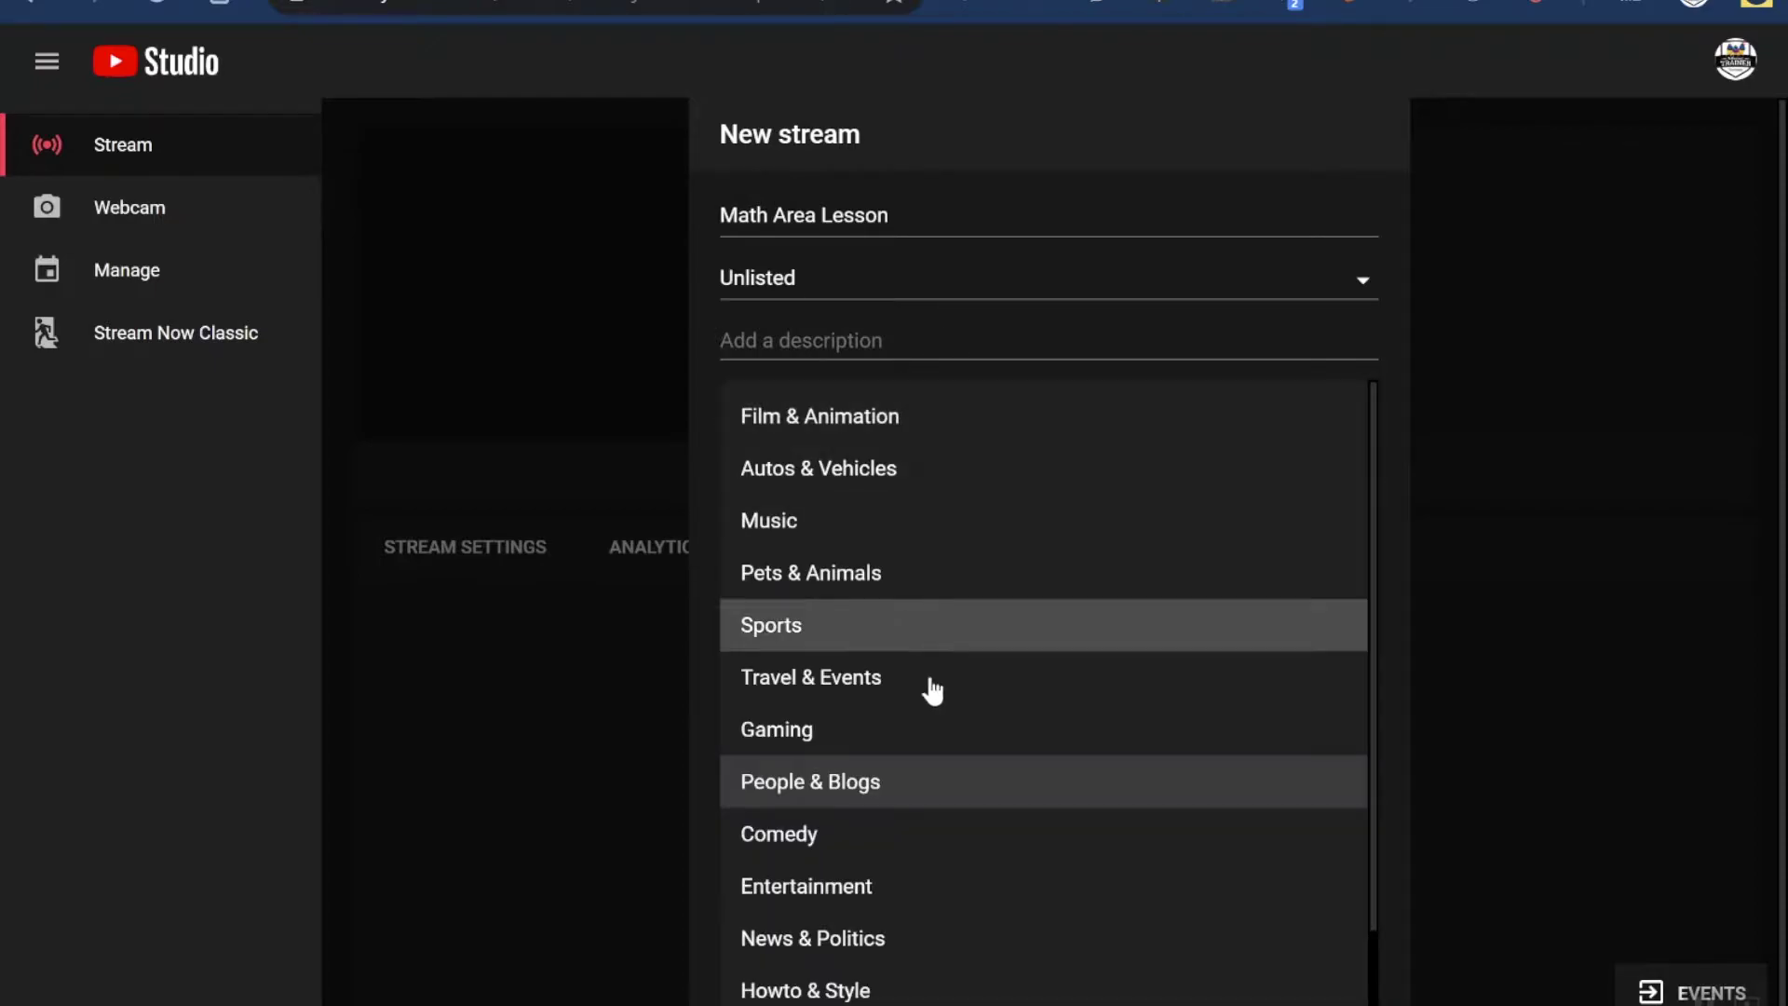
scroll(942, 886, "down", 3)
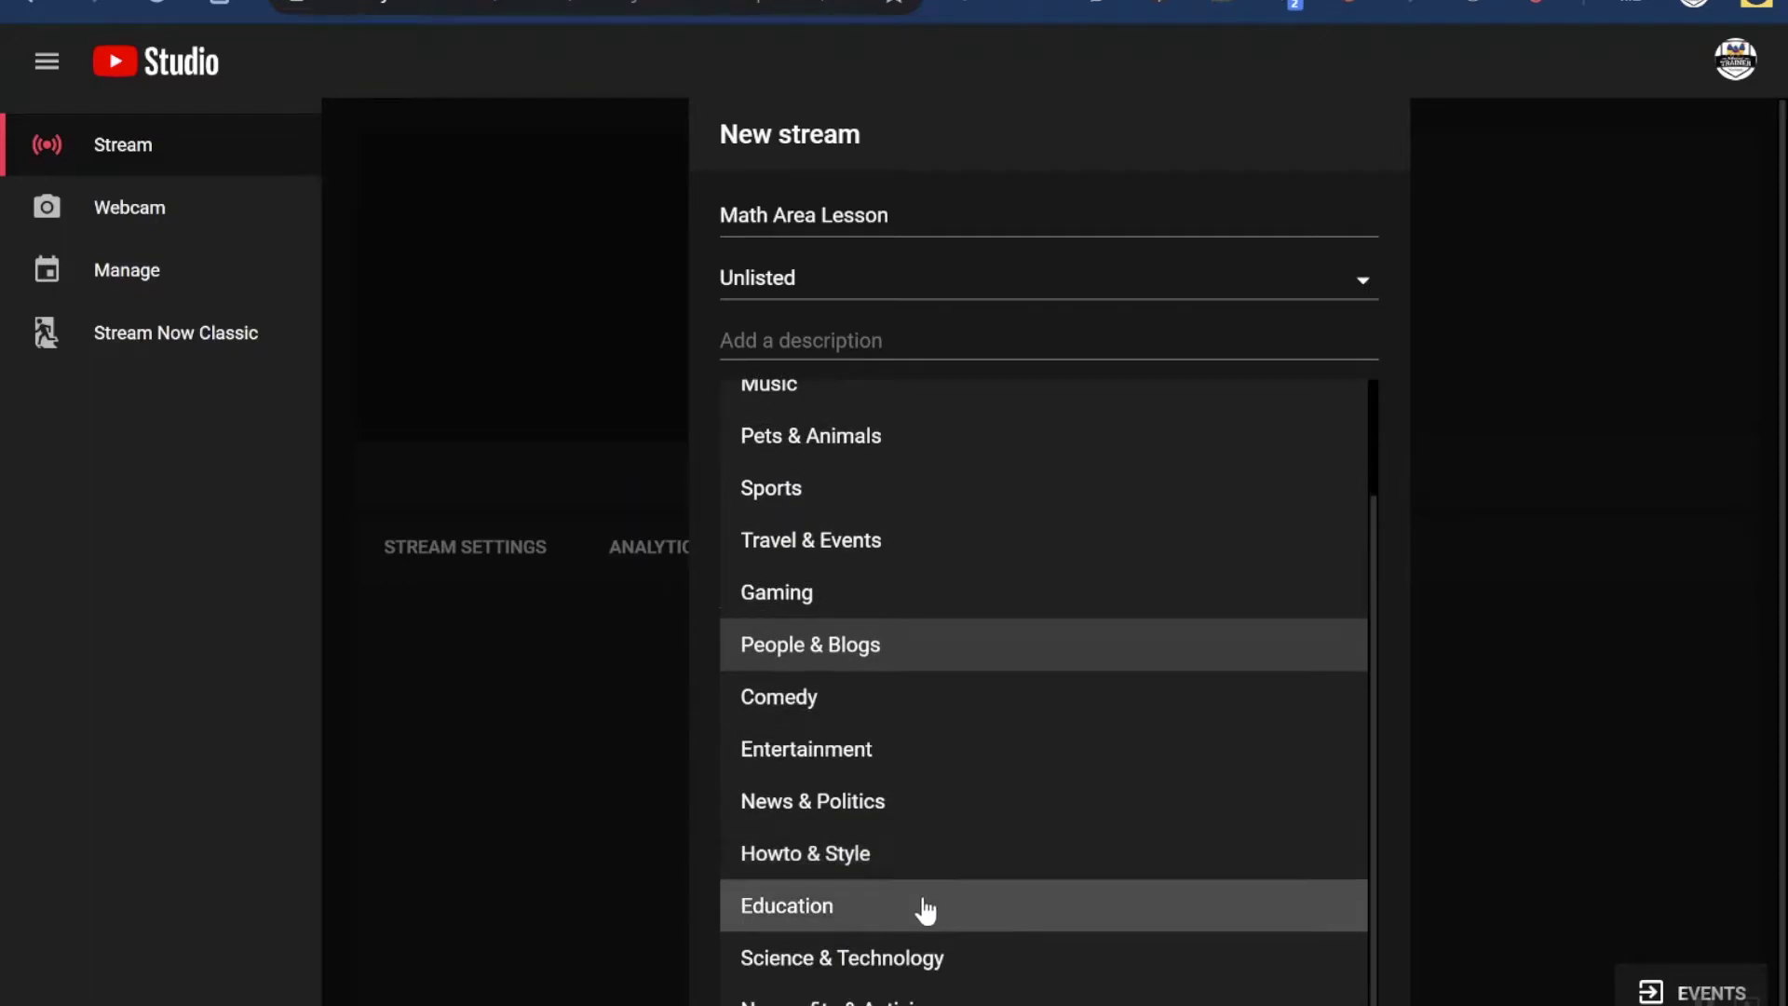
left_click(922, 906)
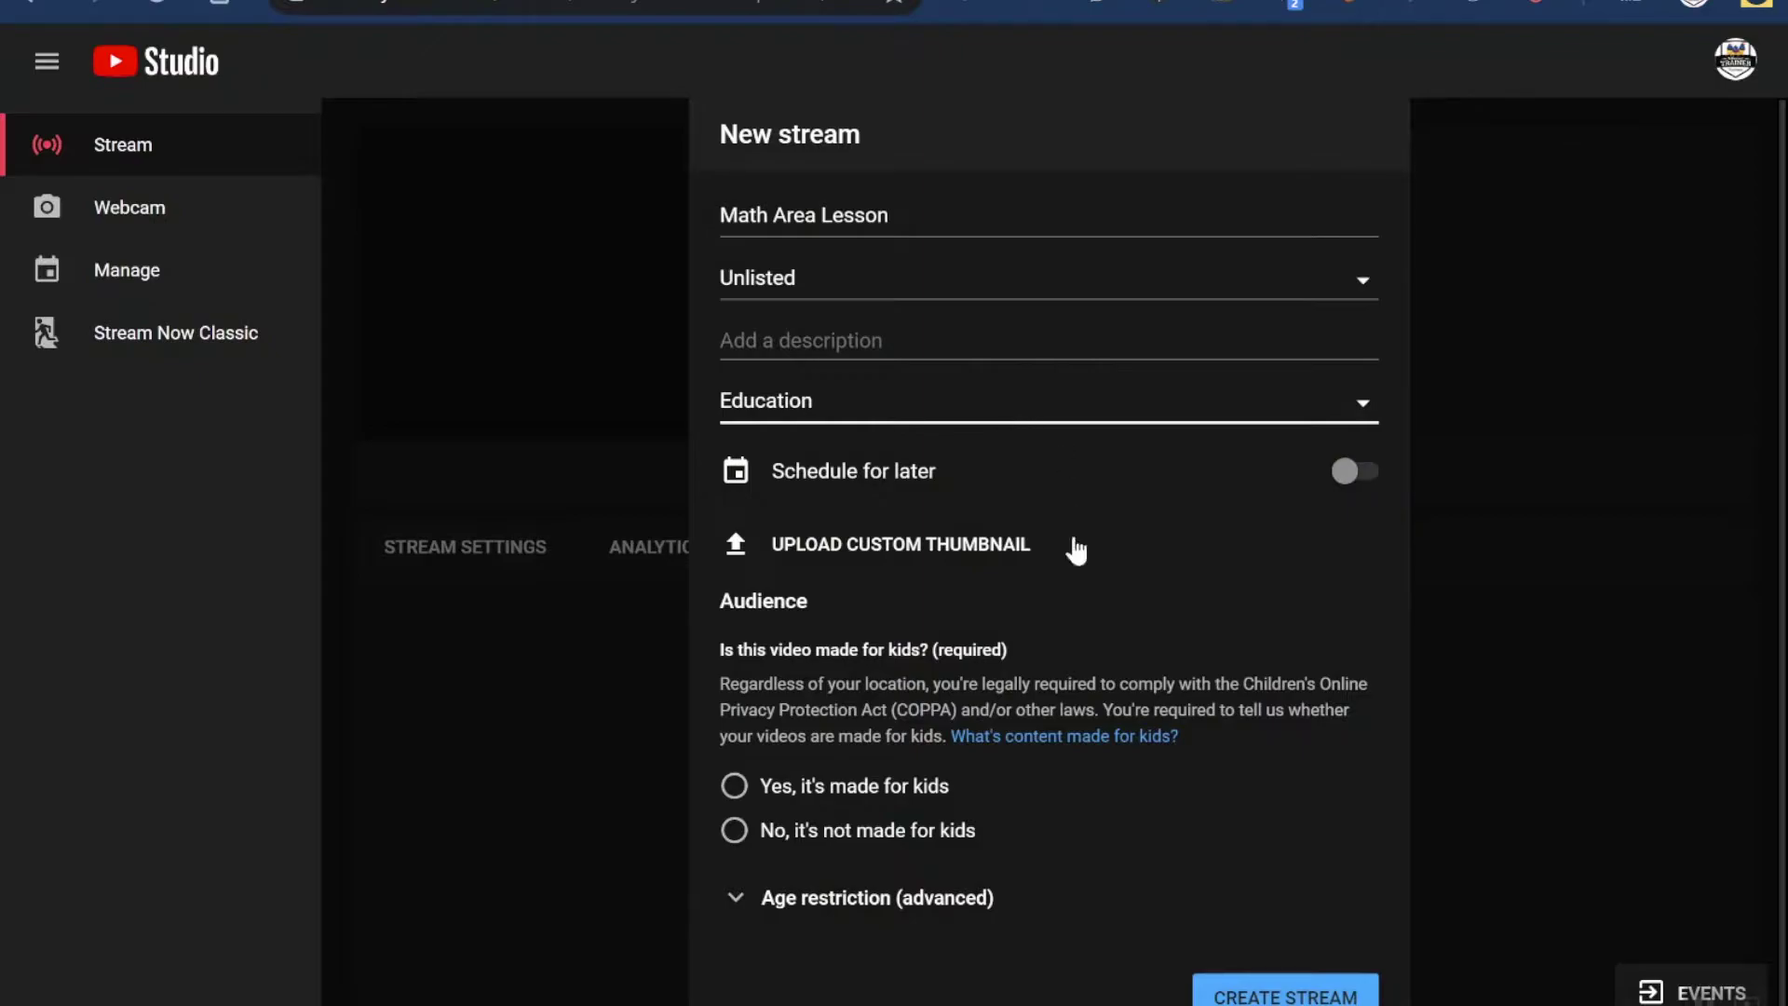
Leave the stream unscheduled, mark it 'Yes, it's made for kids', and create it
left_click(1345, 477)
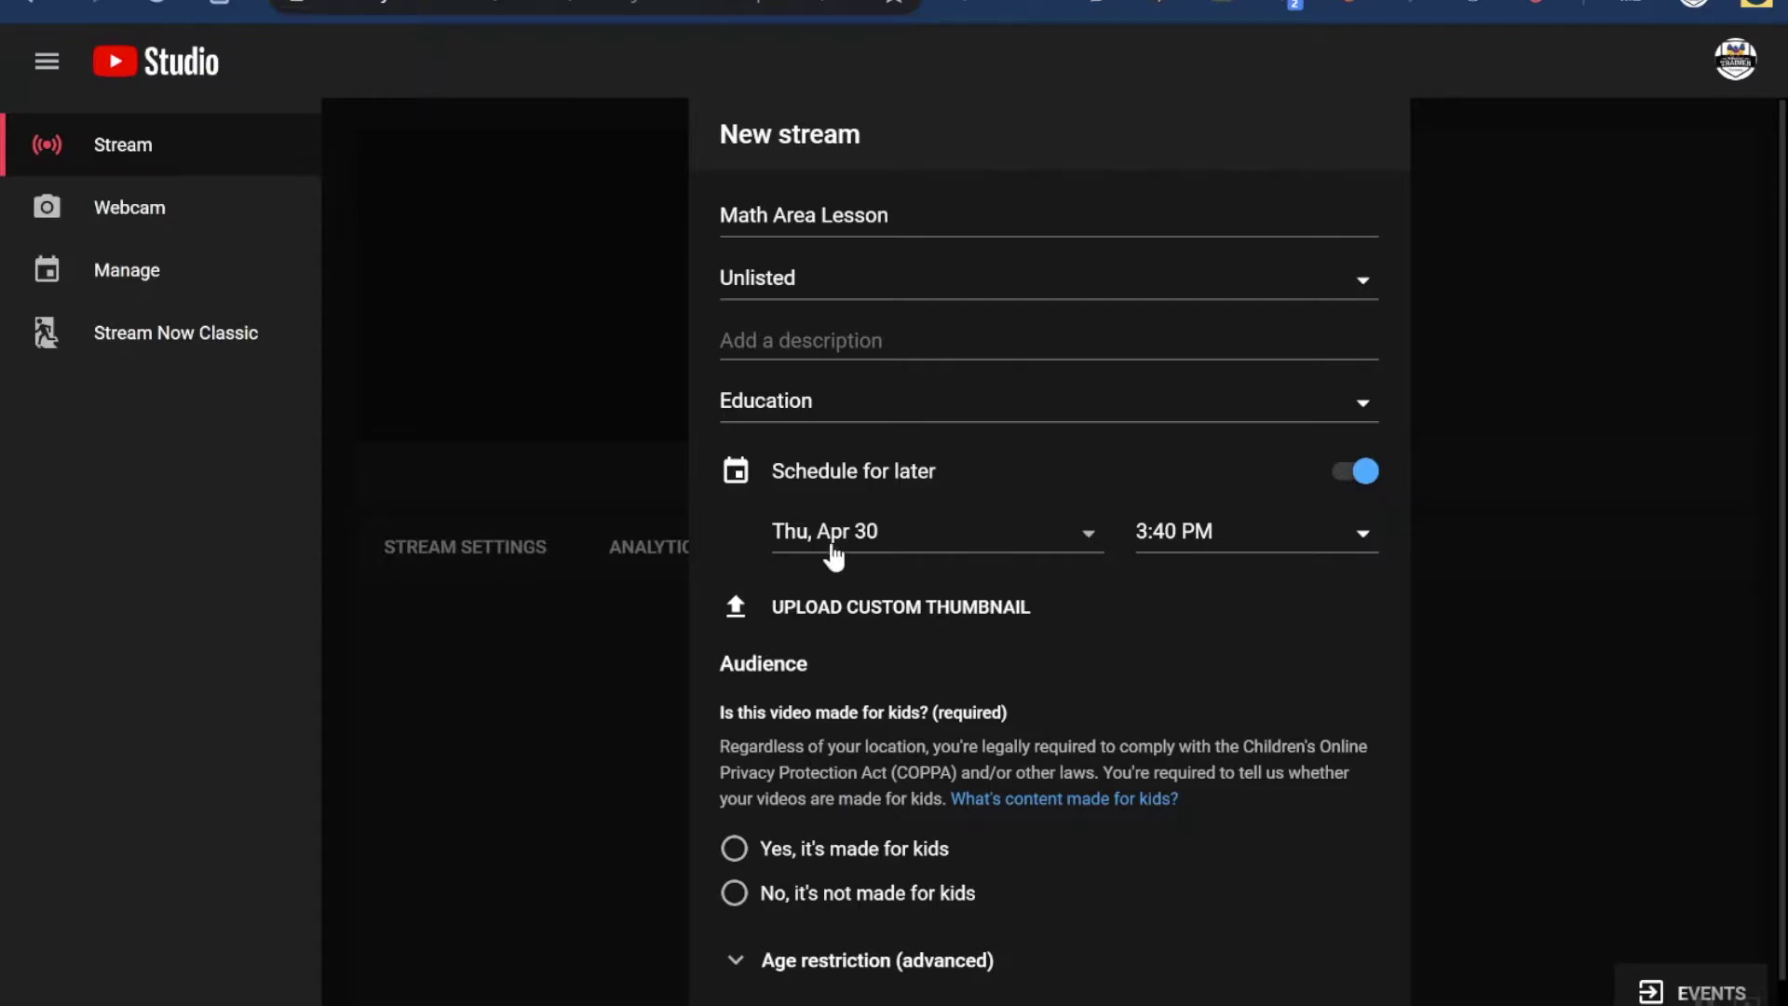
left_click(1367, 477)
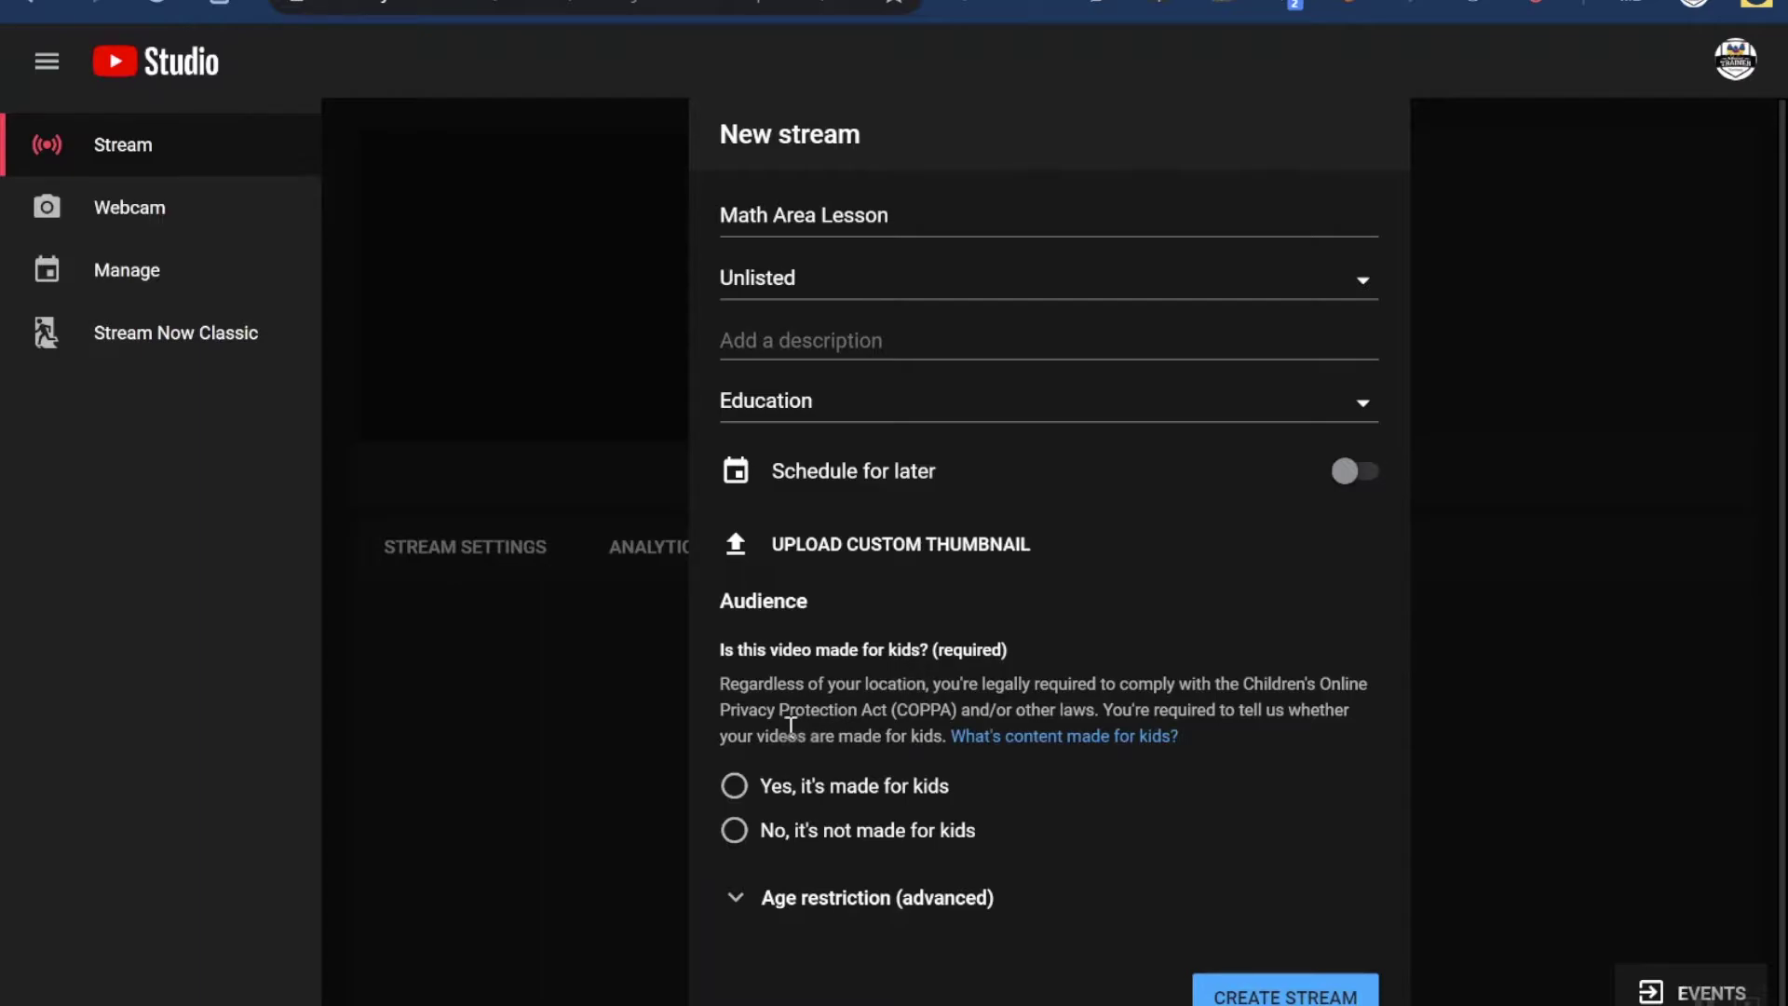
left_click(775, 791)
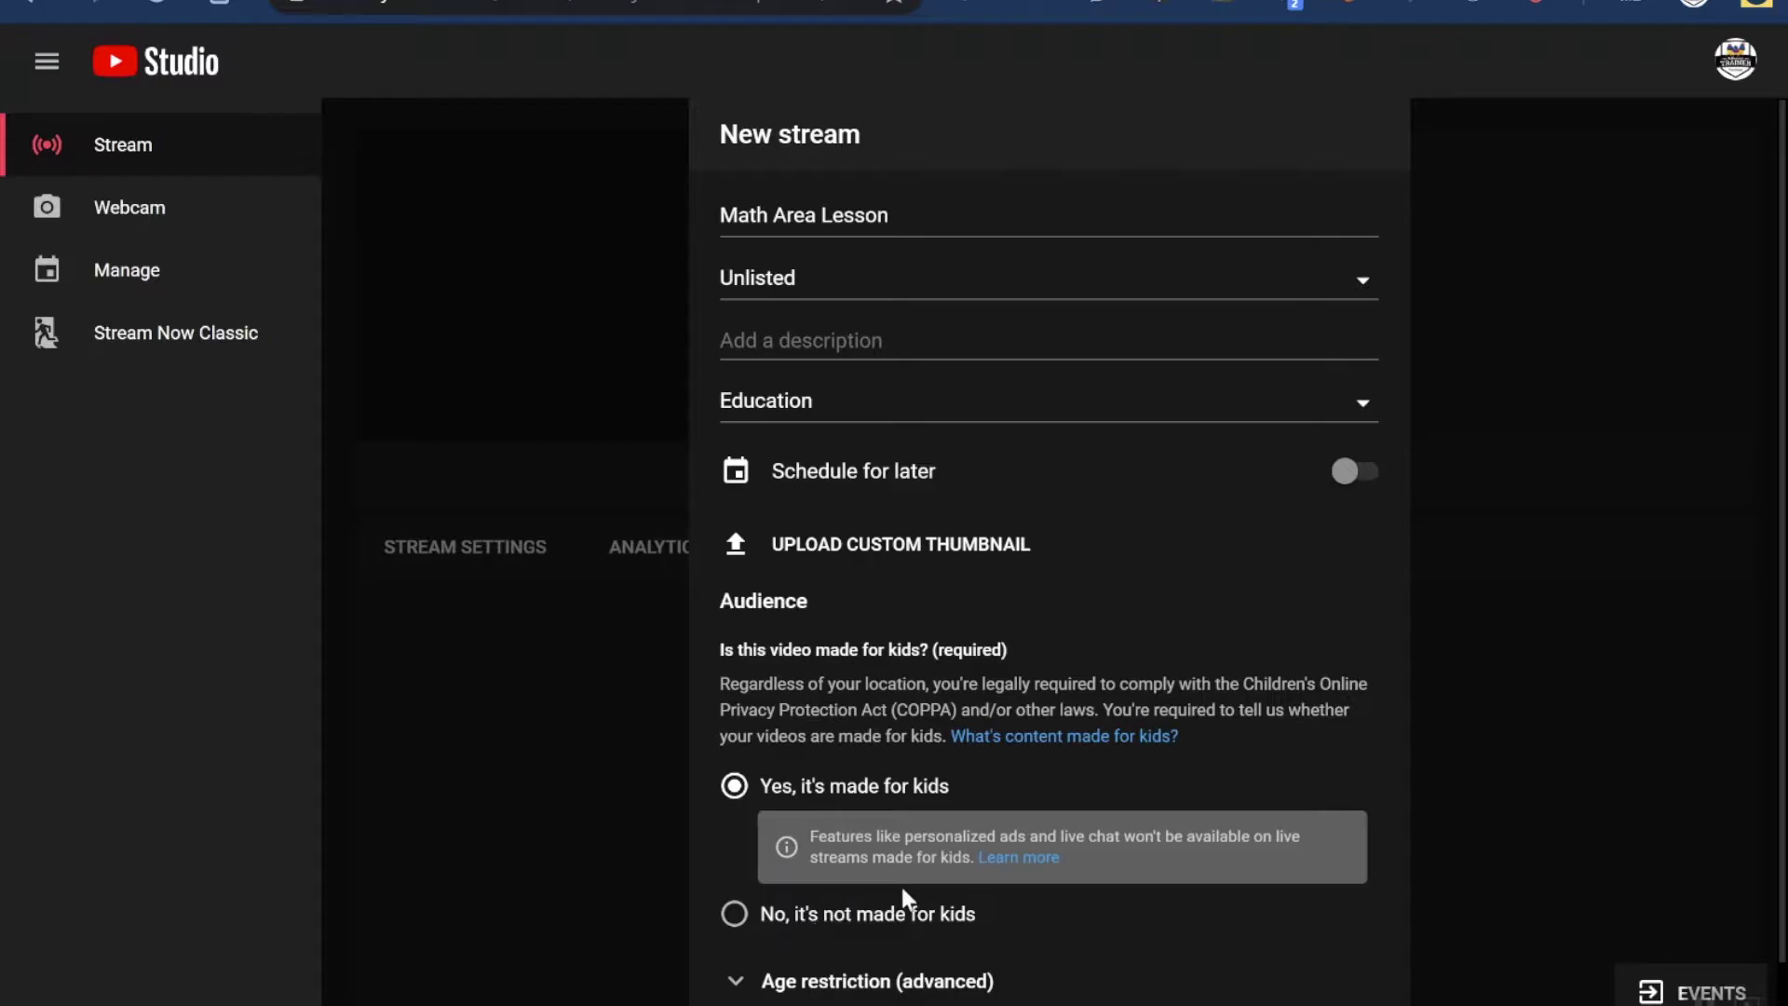
scroll(1015, 890, "down", 1)
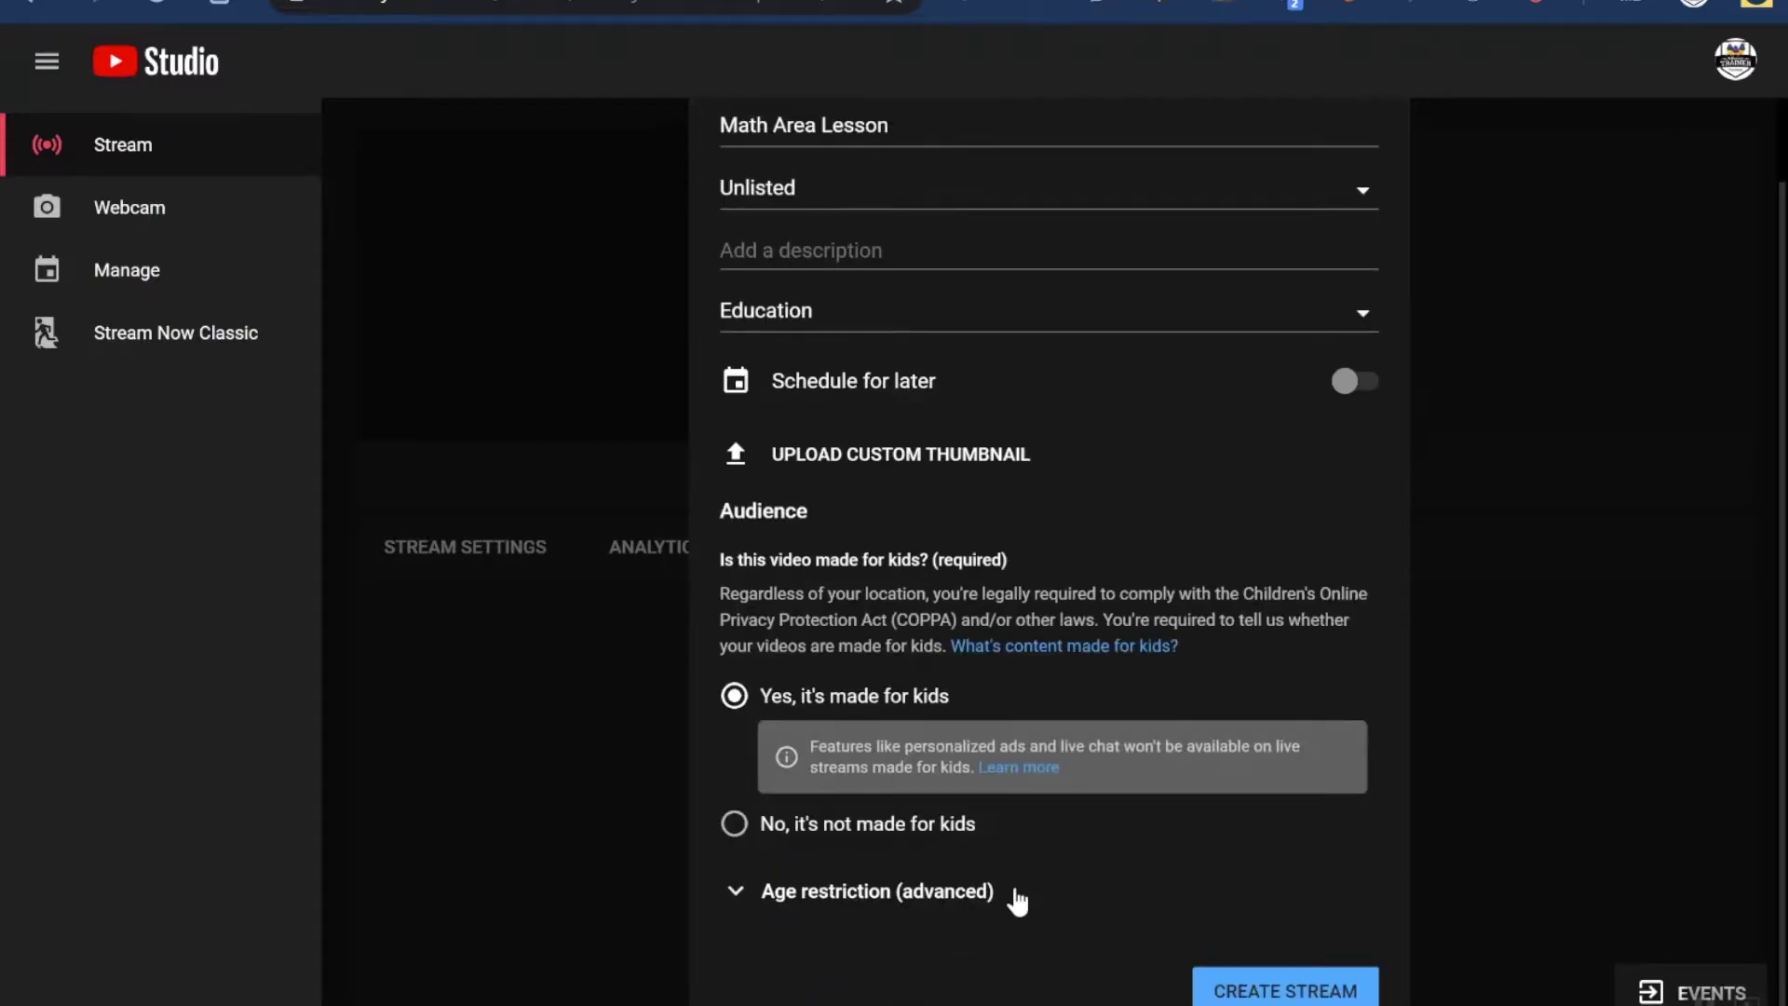
left_click(1235, 990)
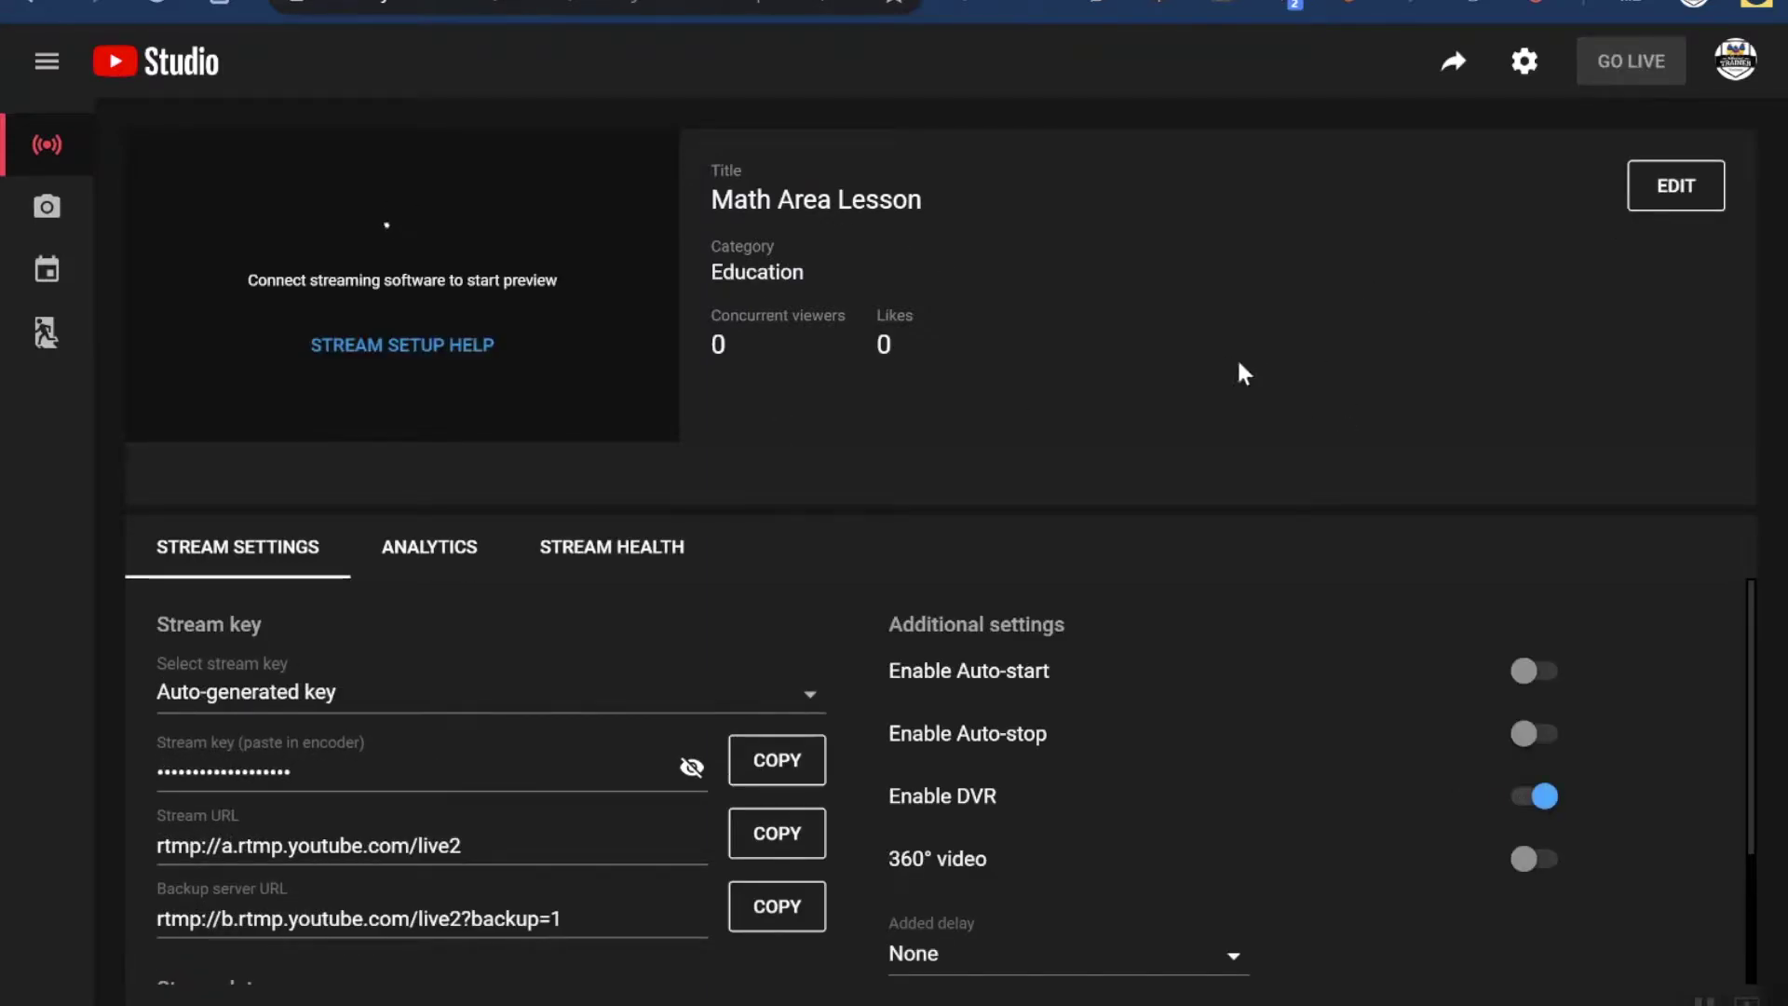
Enable and confirm both auto-start and auto-stop for the Math Area Lesson stream
scroll(755, 771, "down", 2)
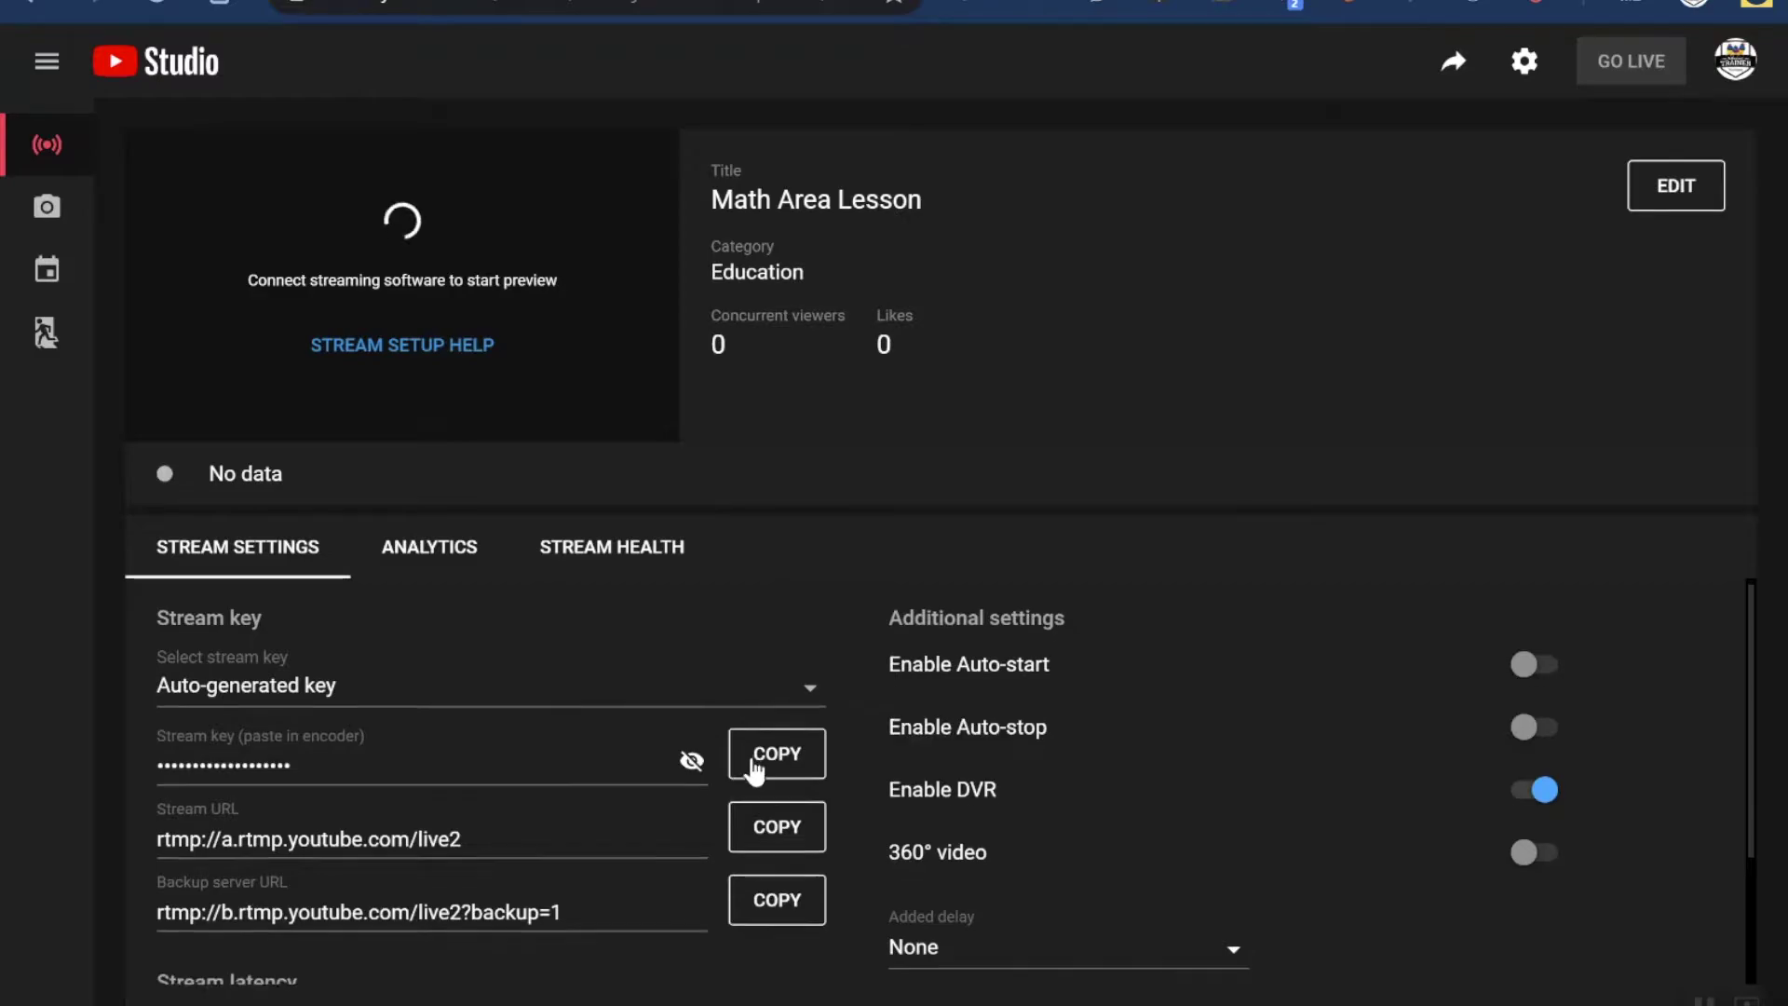
scroll(754, 771, "down", 3)
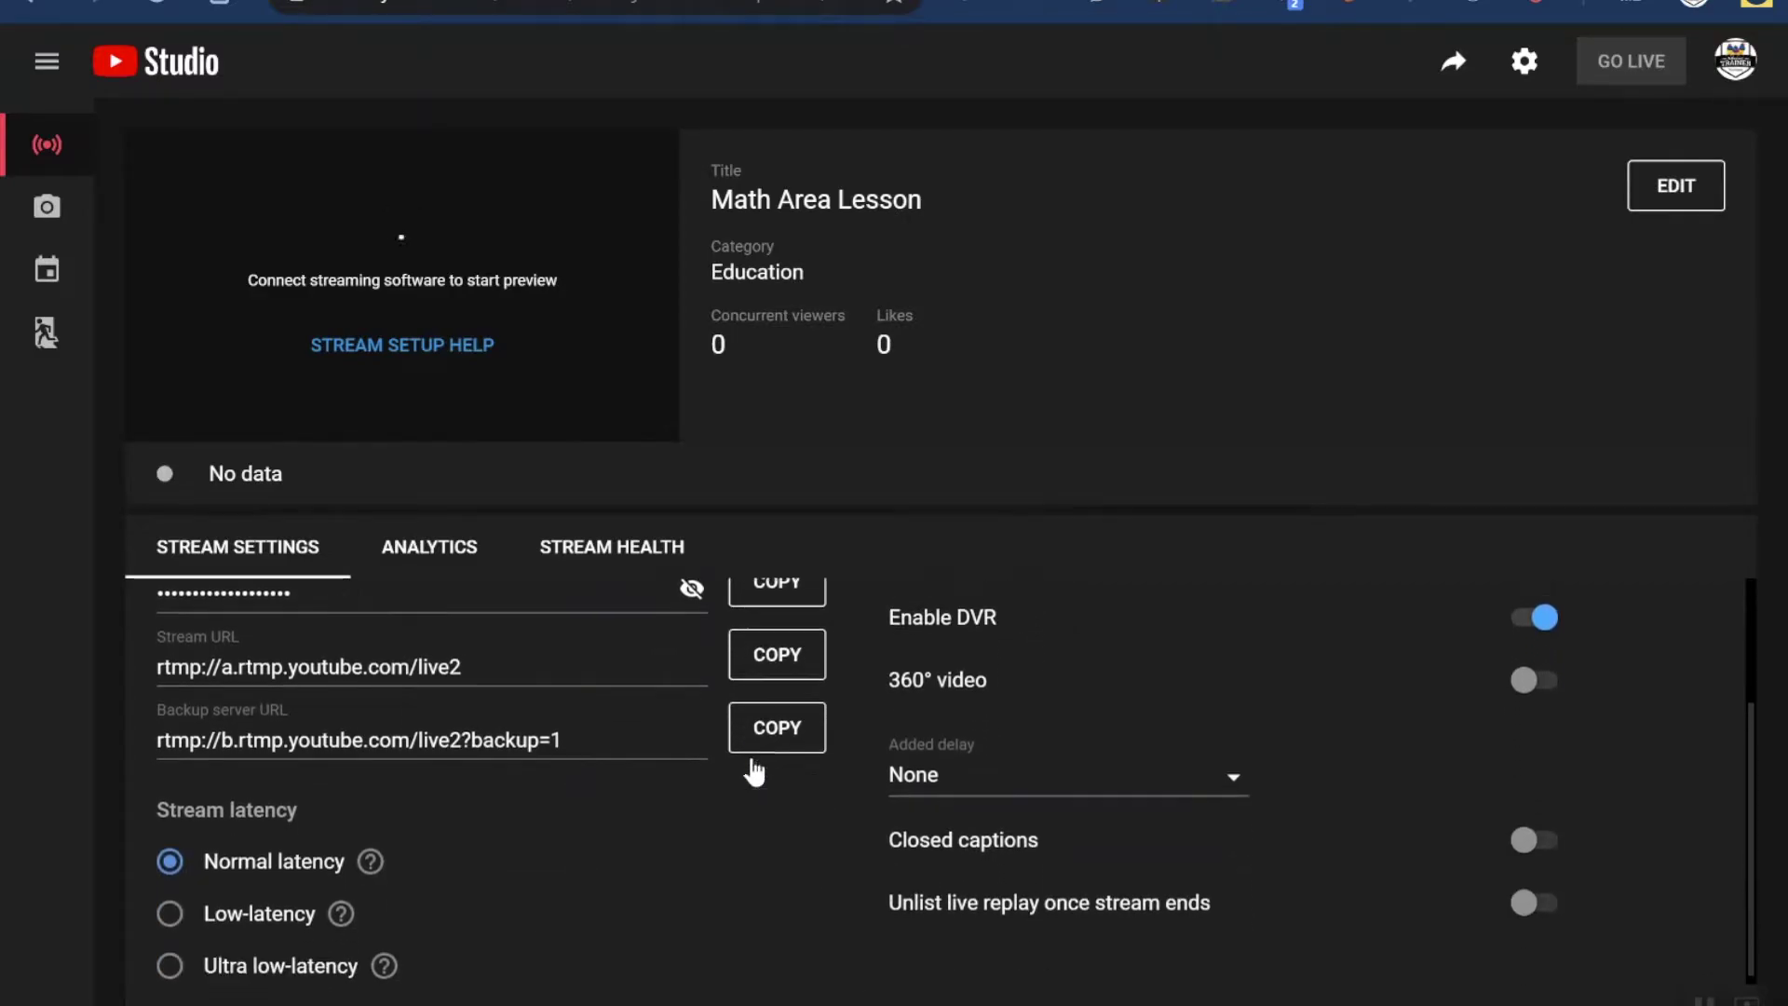
scroll(751, 753, "up", 4)
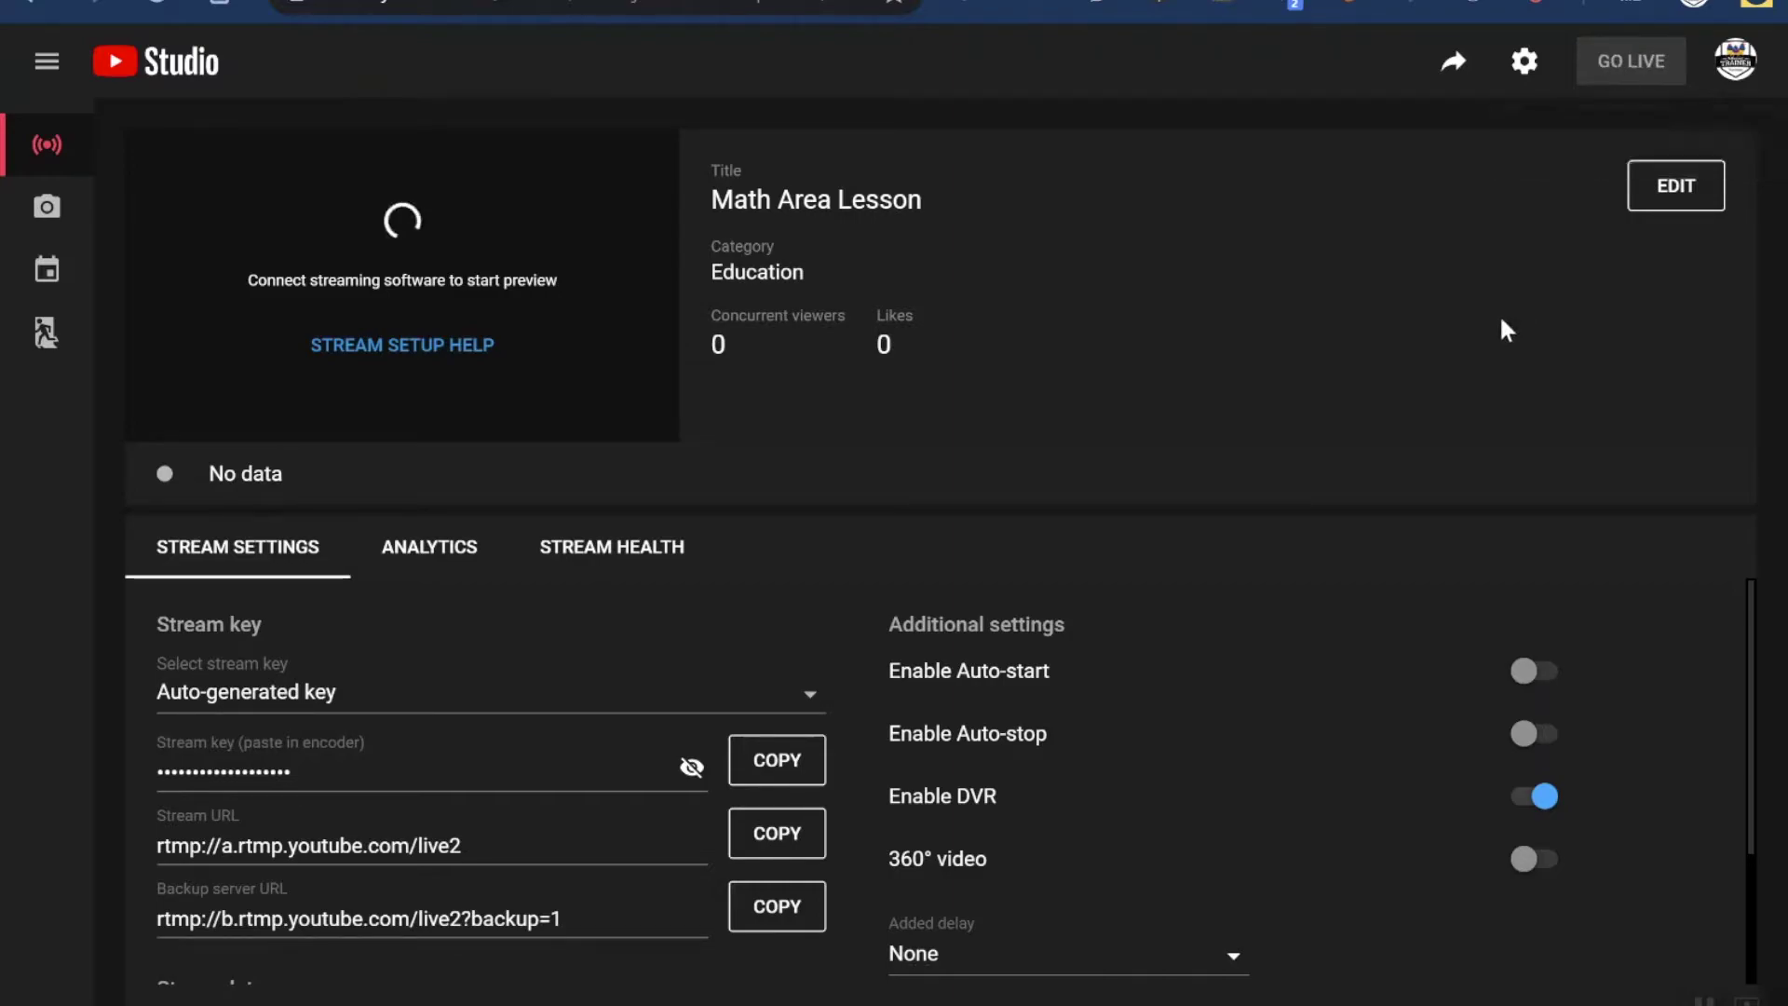
left_click(1534, 673)
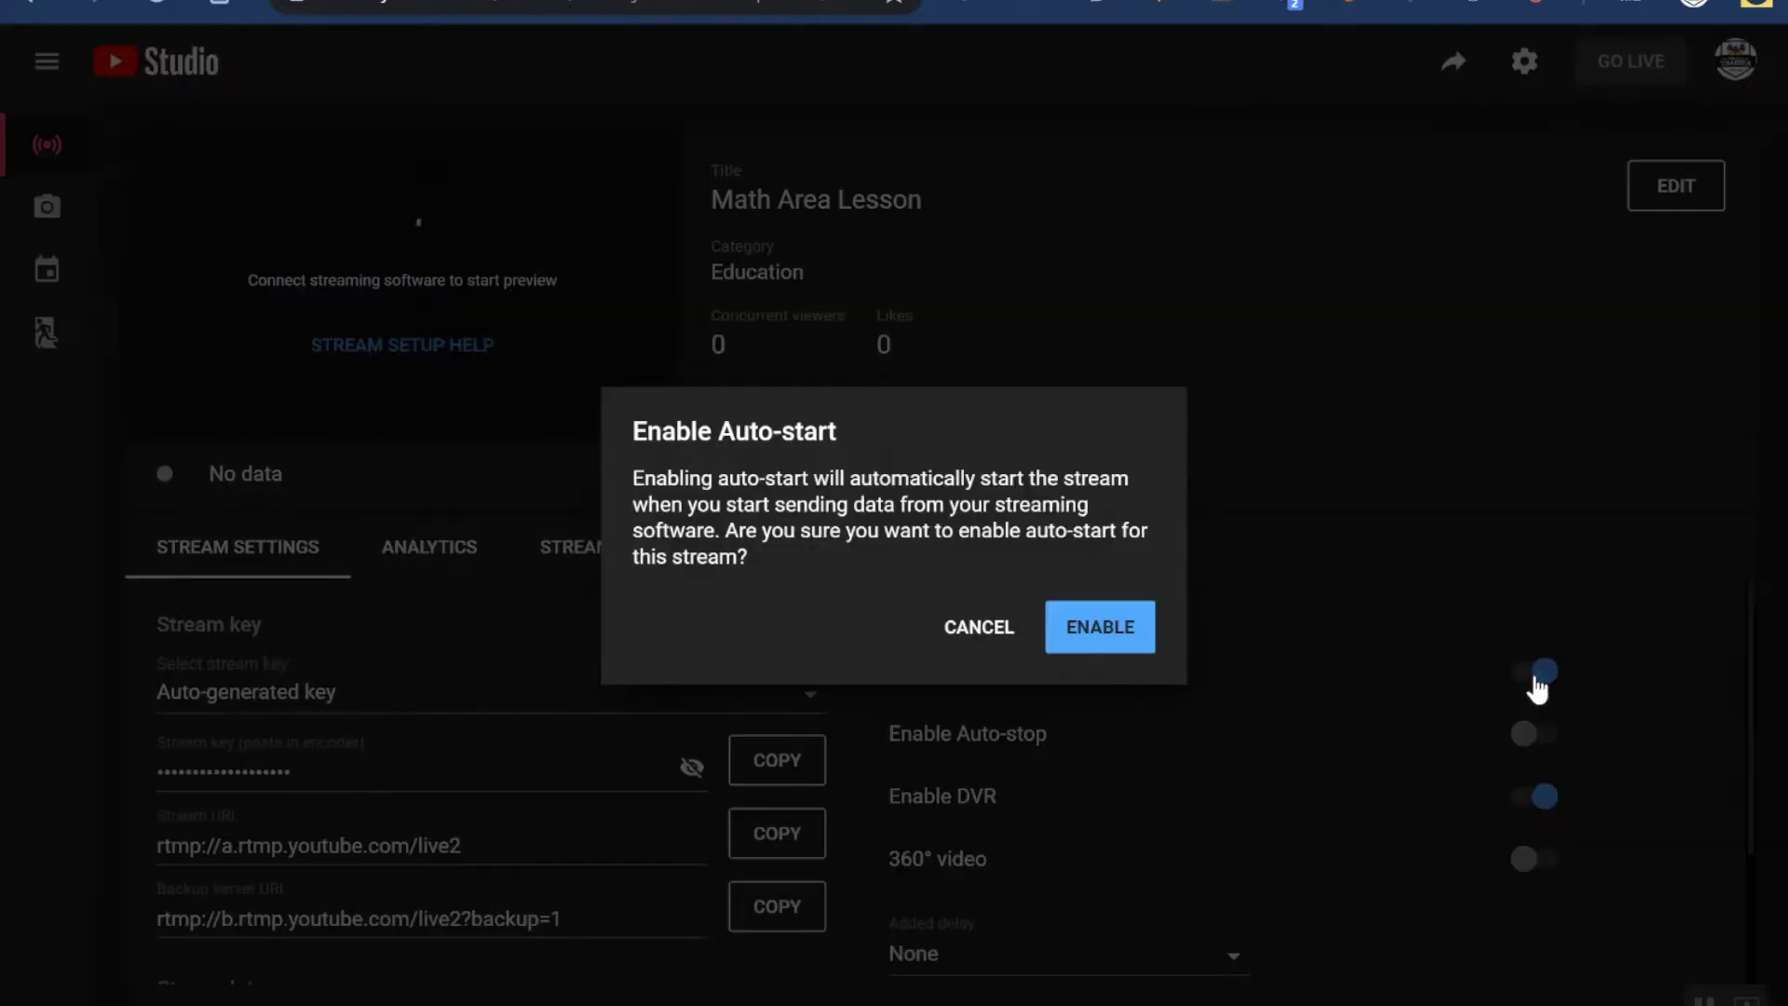
left_click(1128, 639)
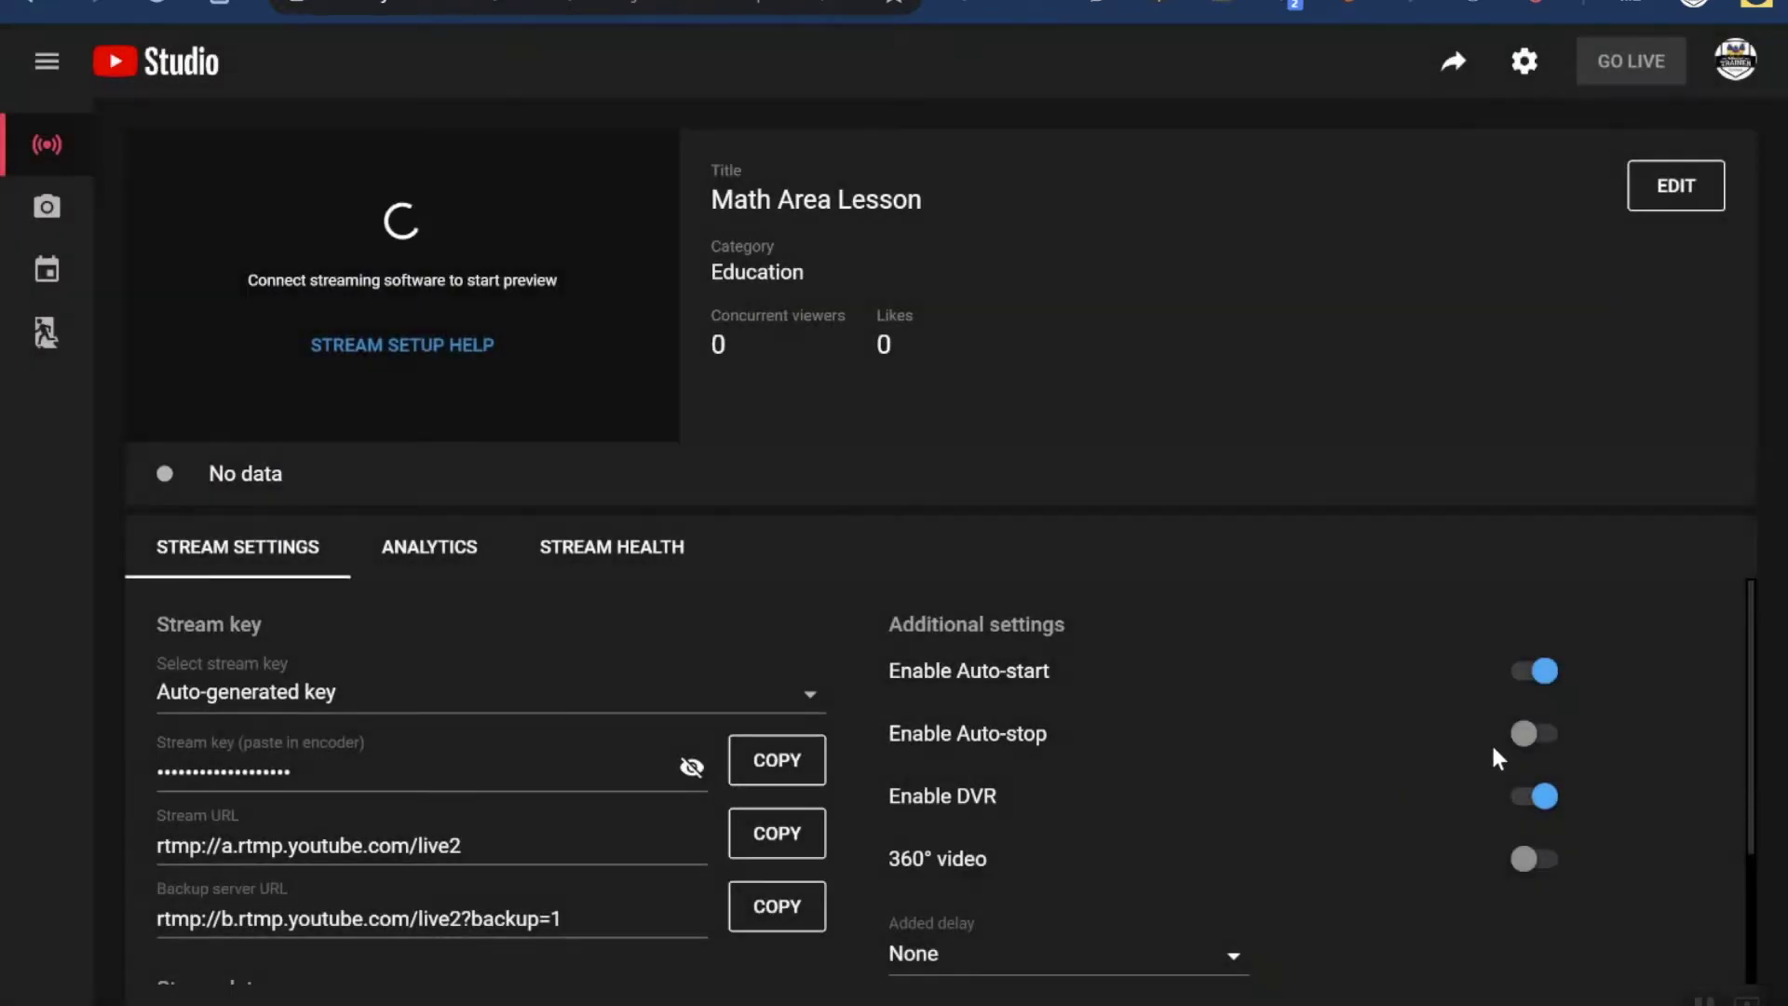
left_click(1530, 734)
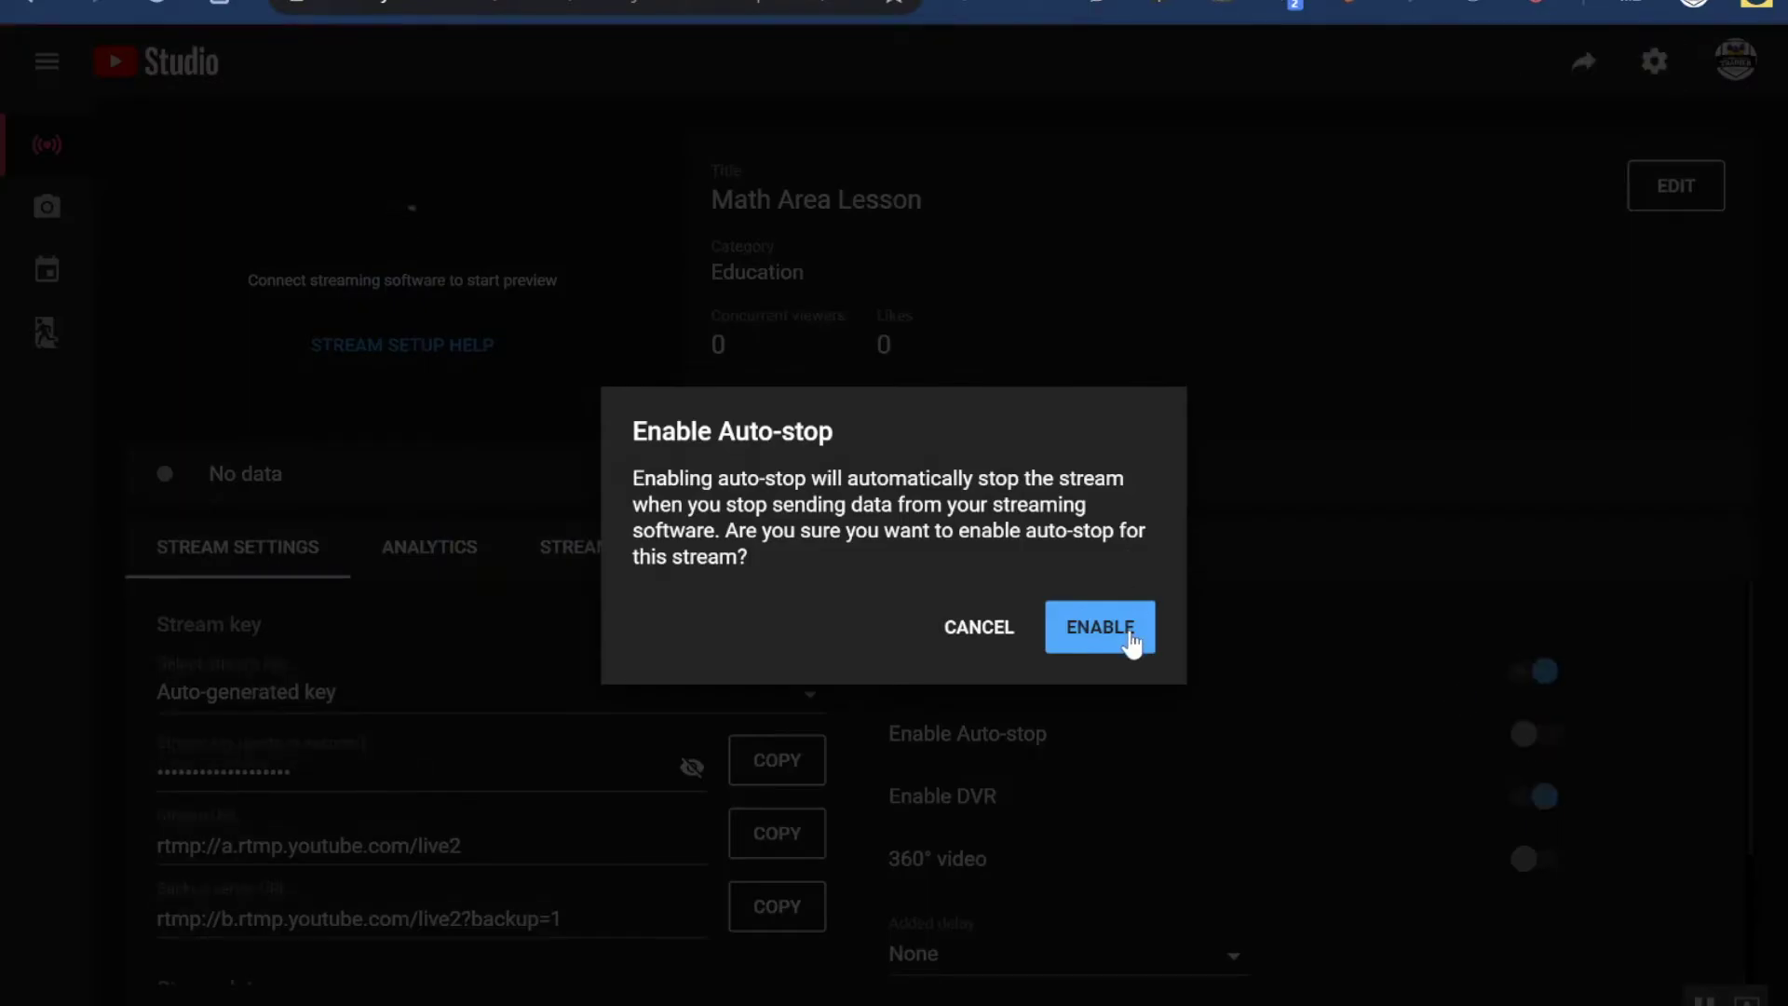
left_click(1127, 637)
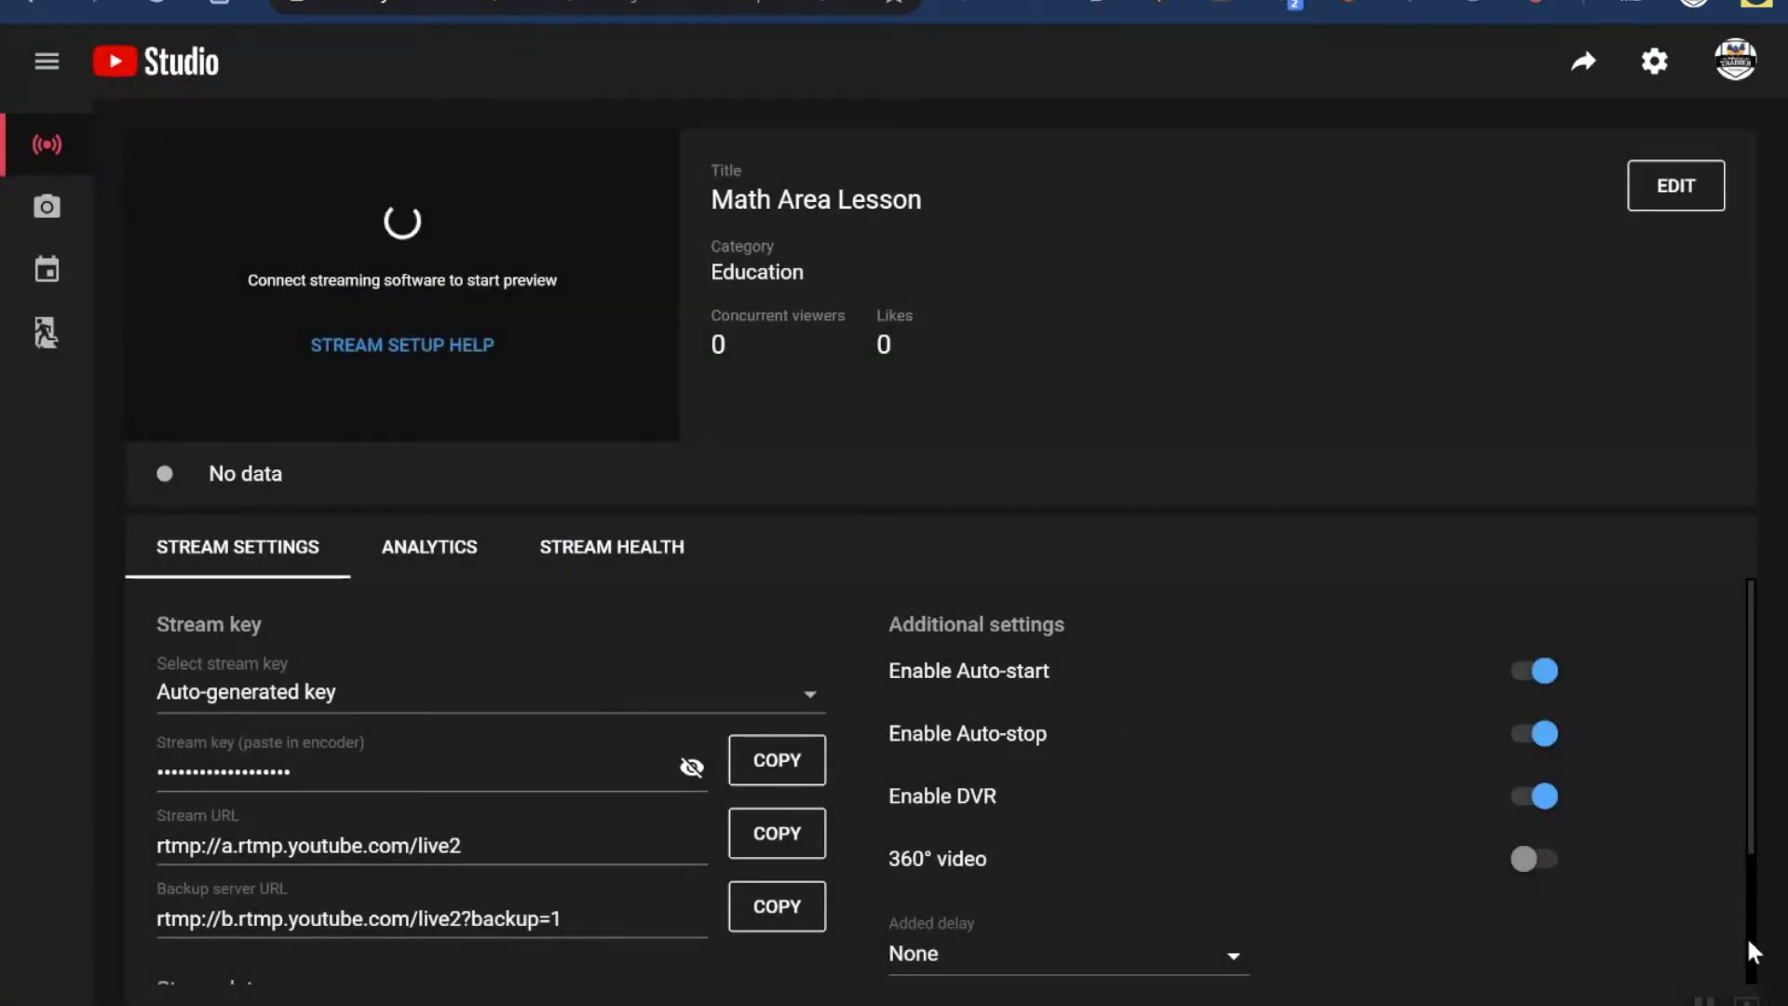
Keep the stream's added delay set to None
scroll(1134, 819, "down", 2)
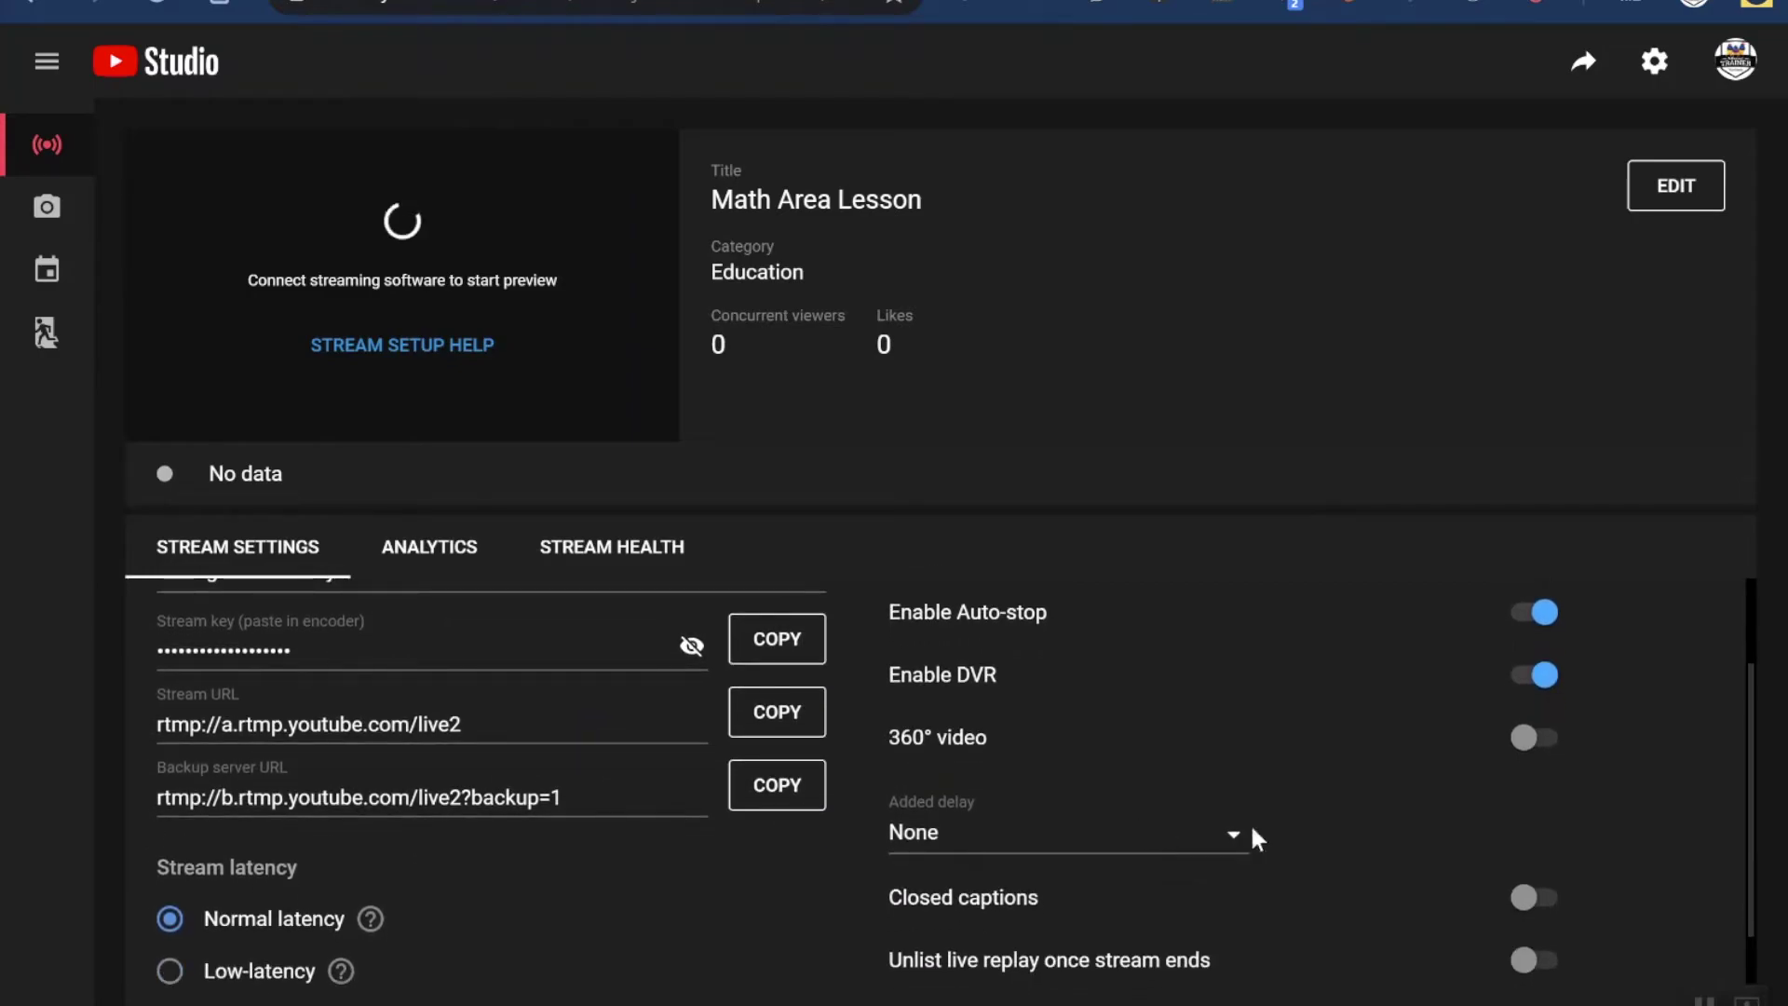
left_click(1239, 837)
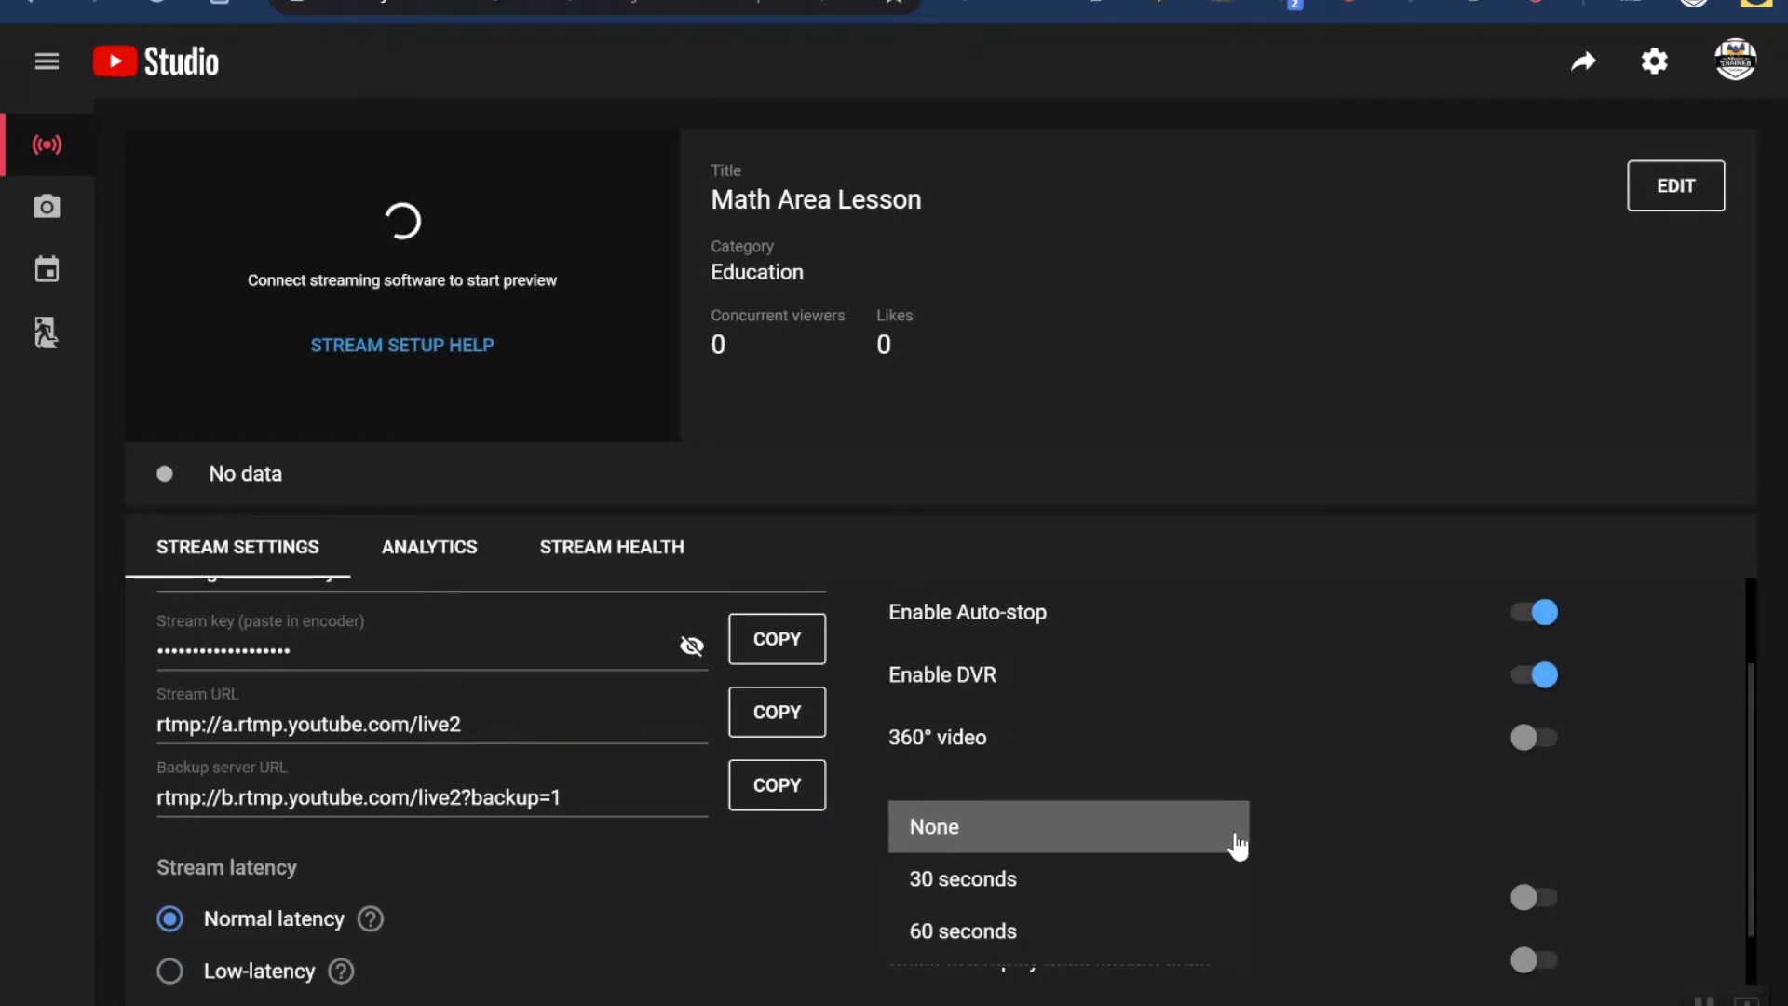
left_click(1239, 838)
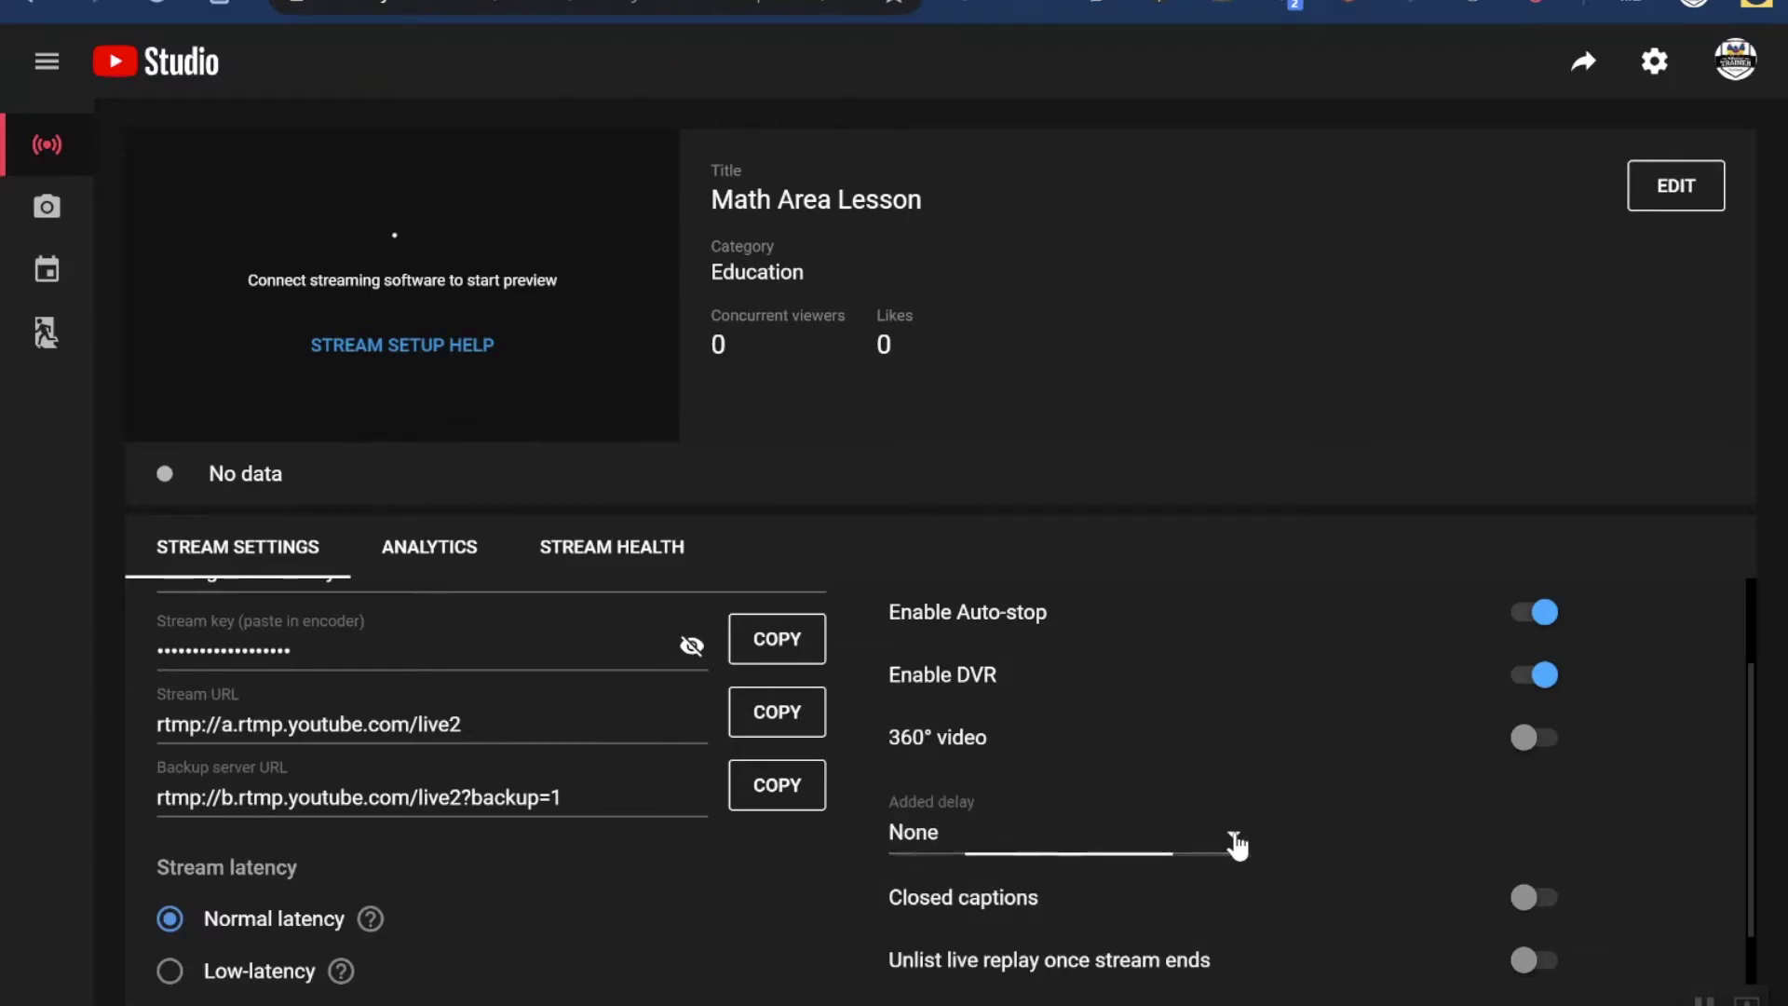
left_click(1239, 839)
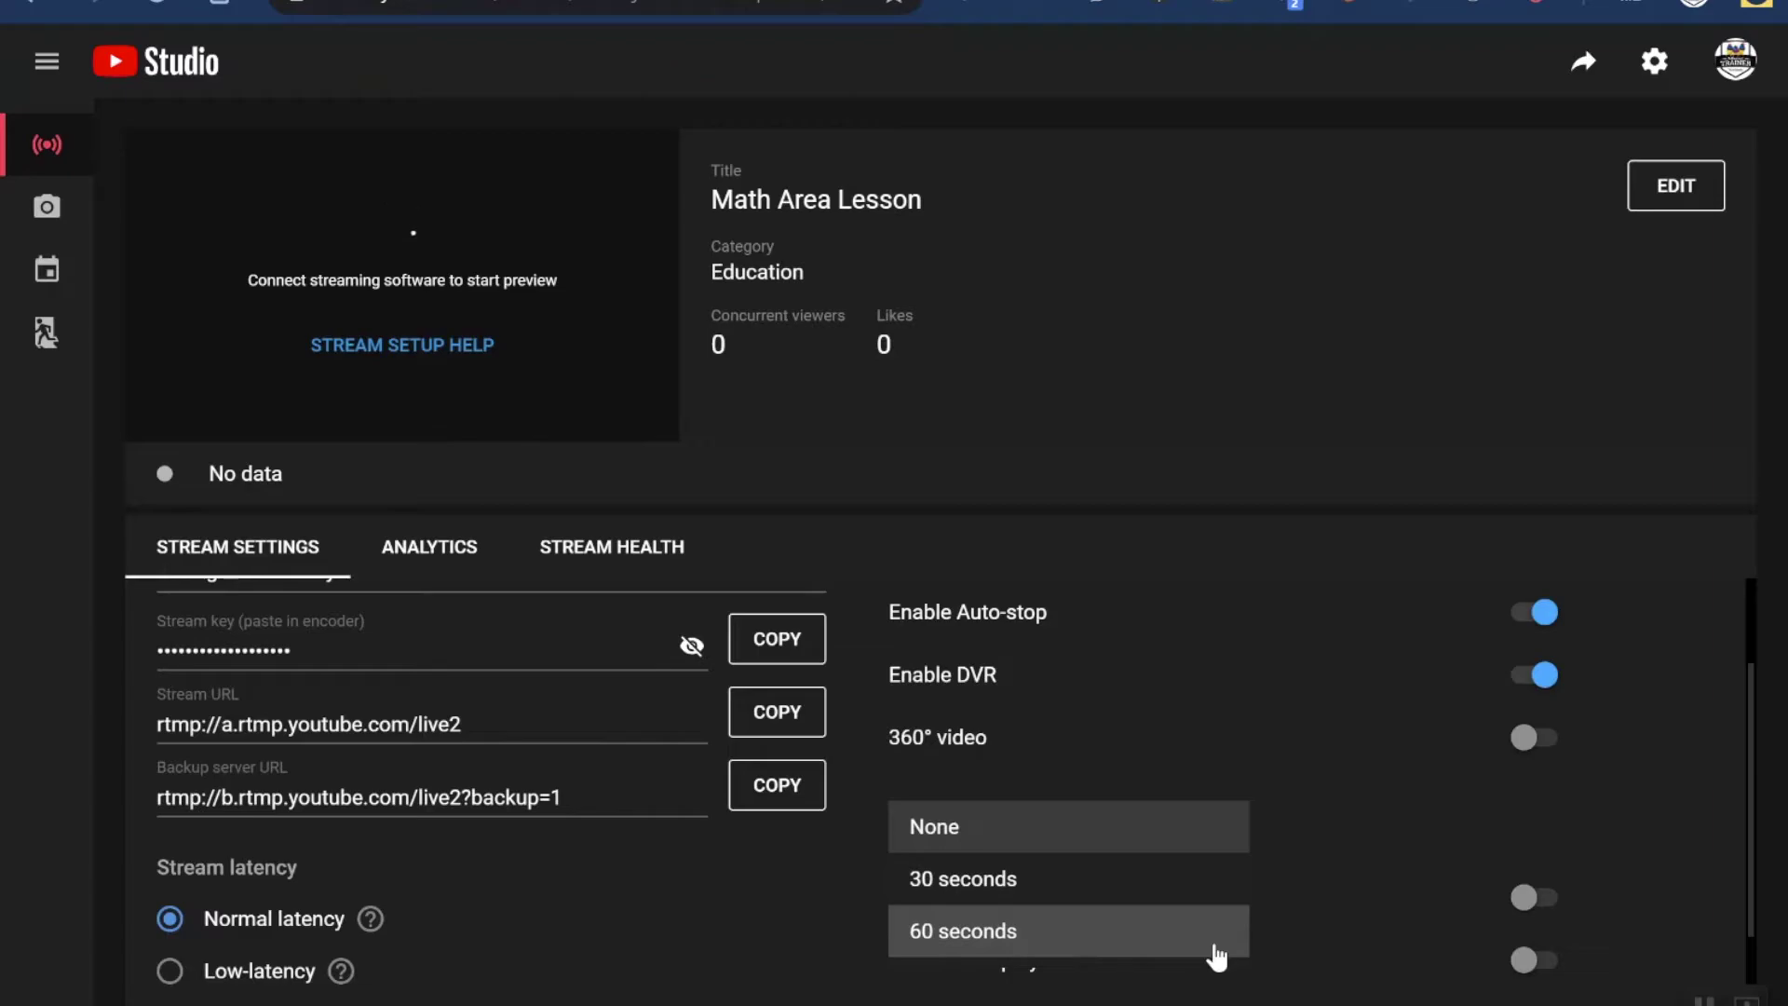
left_click(1368, 787)
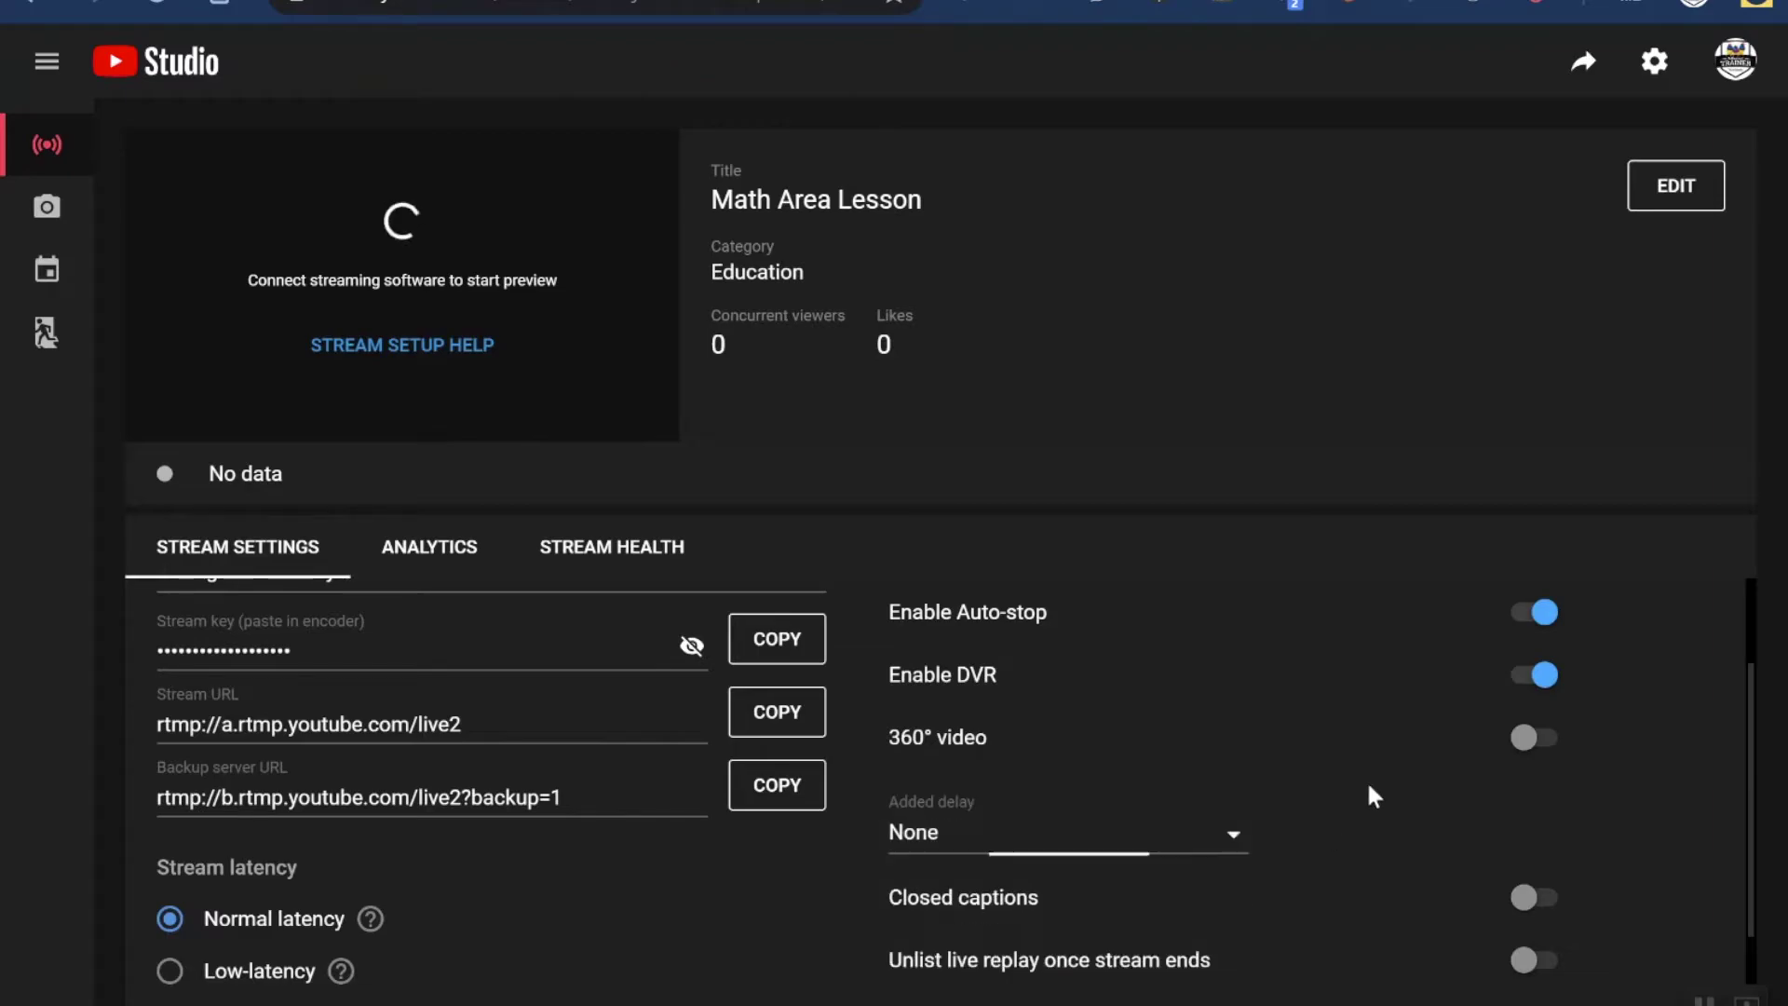
Switch on closed captions and return to the top of Stream Settings
scroll(1368, 787, "down", 1)
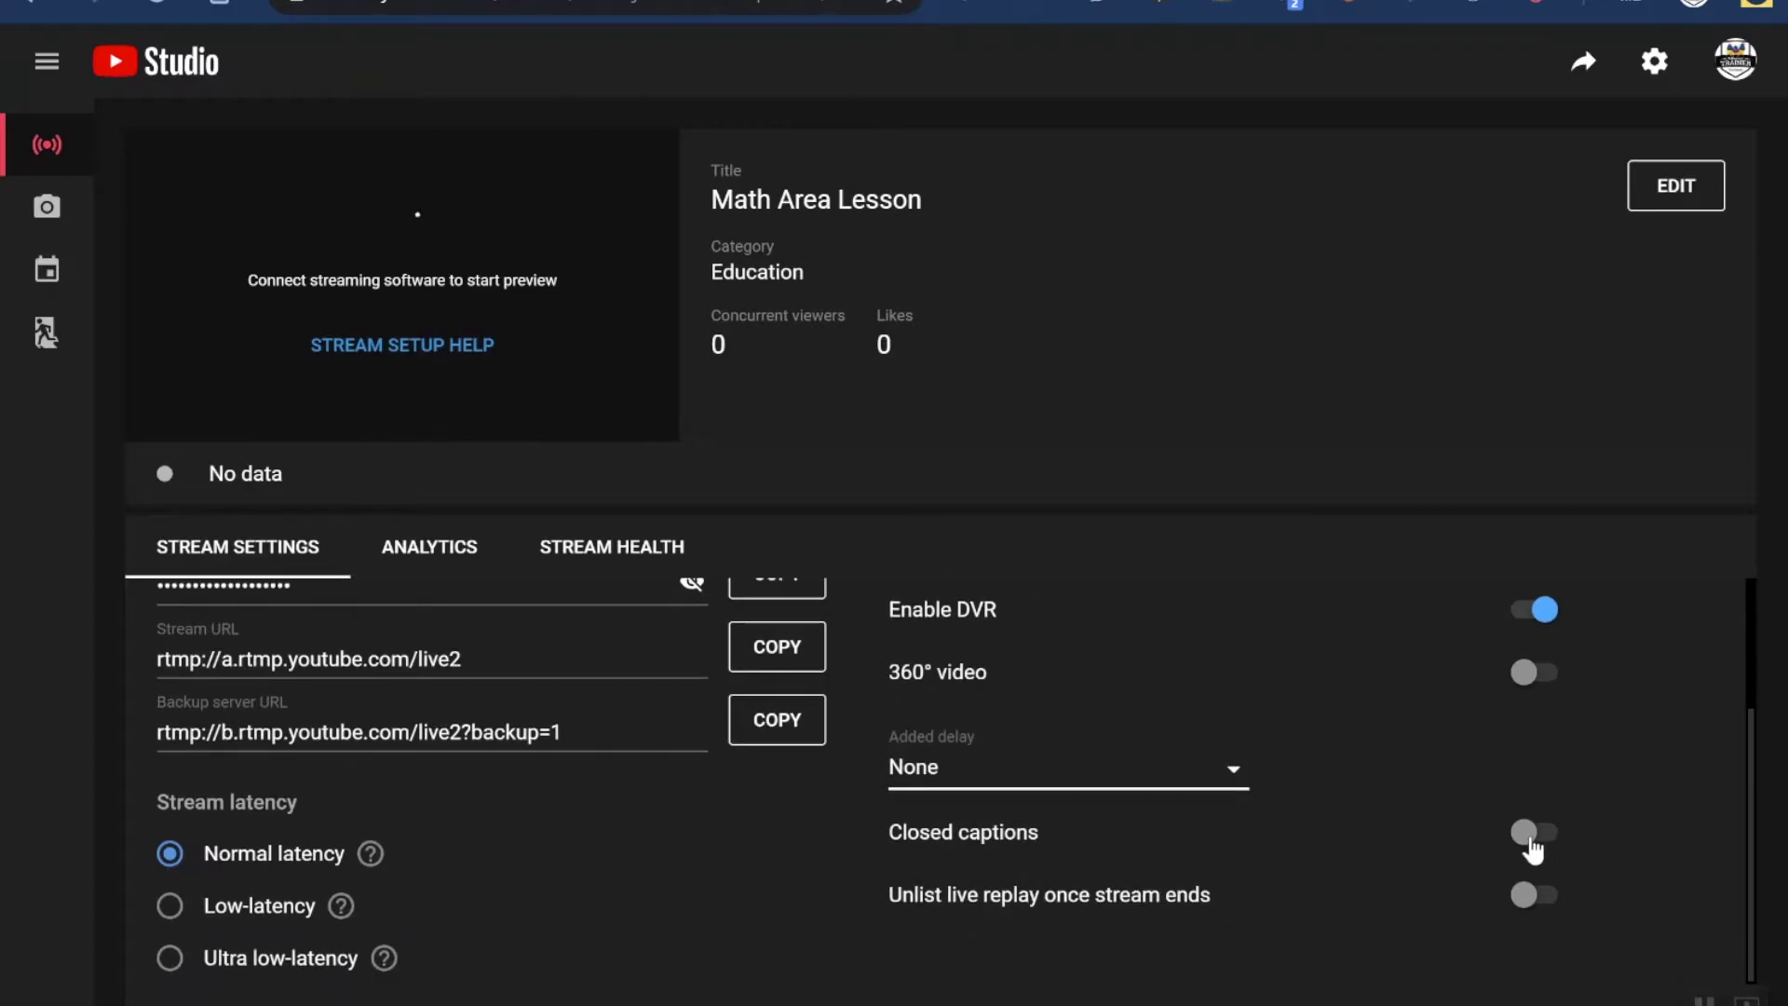
left_click(1532, 843)
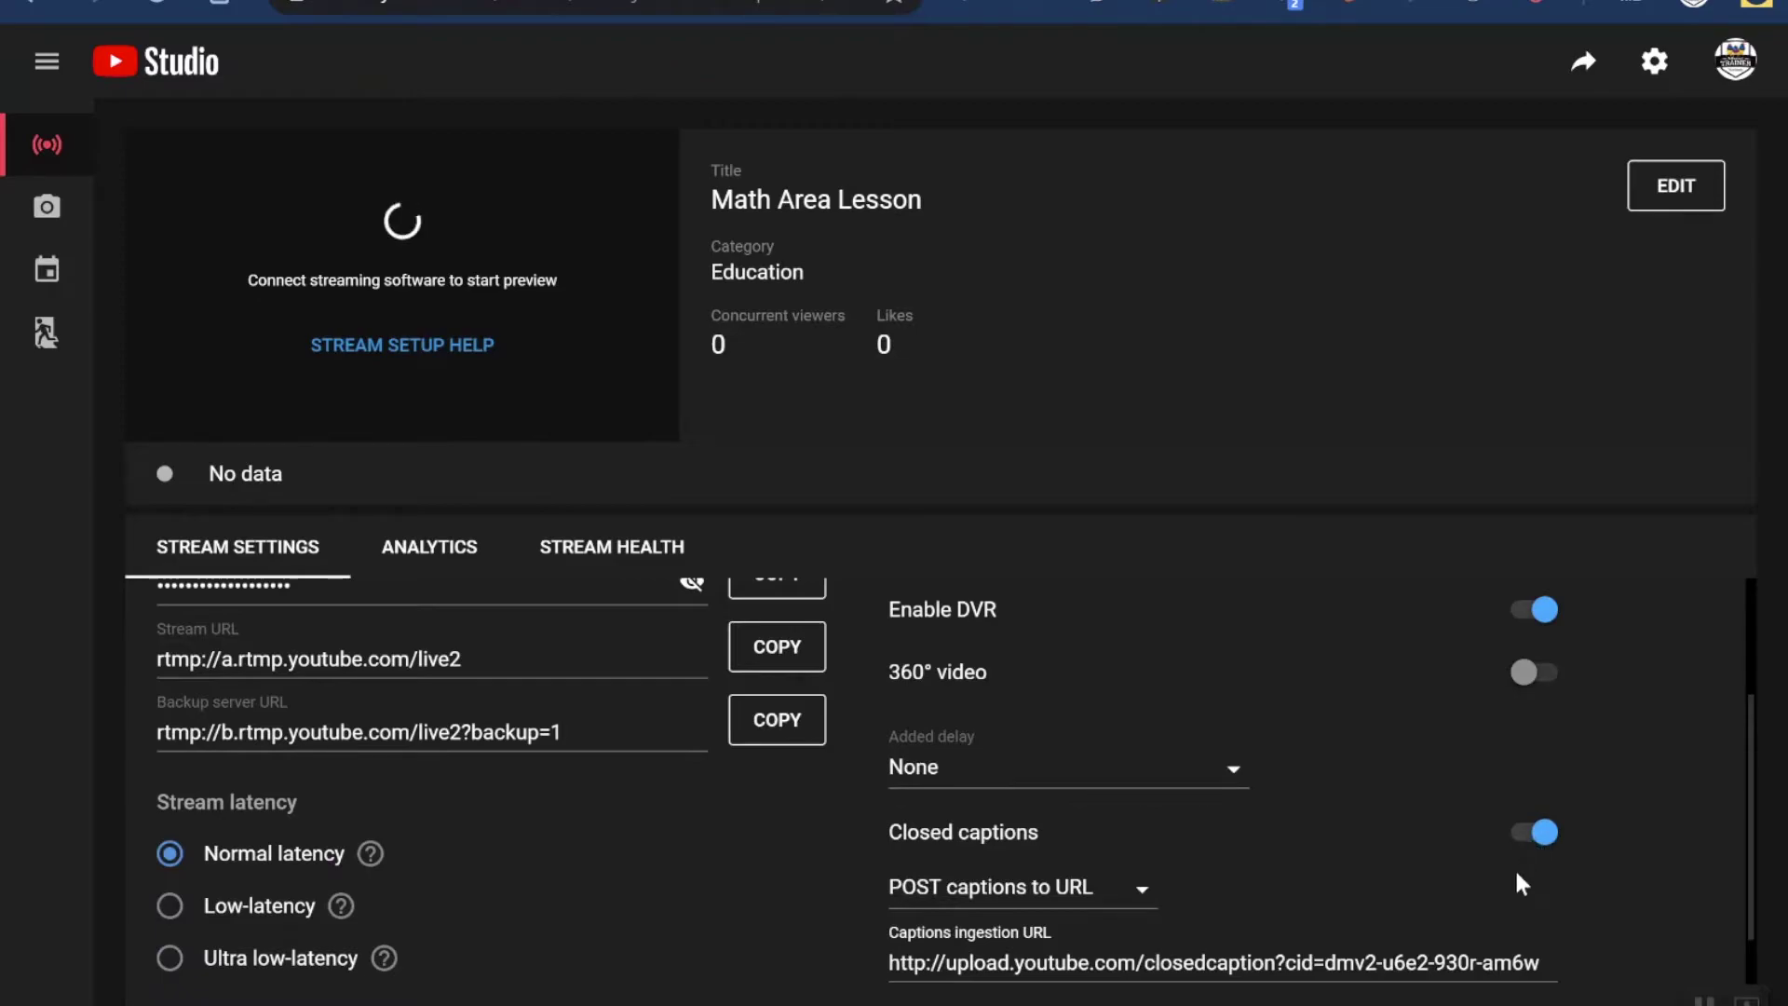
scroll(1517, 872, "down", 1)
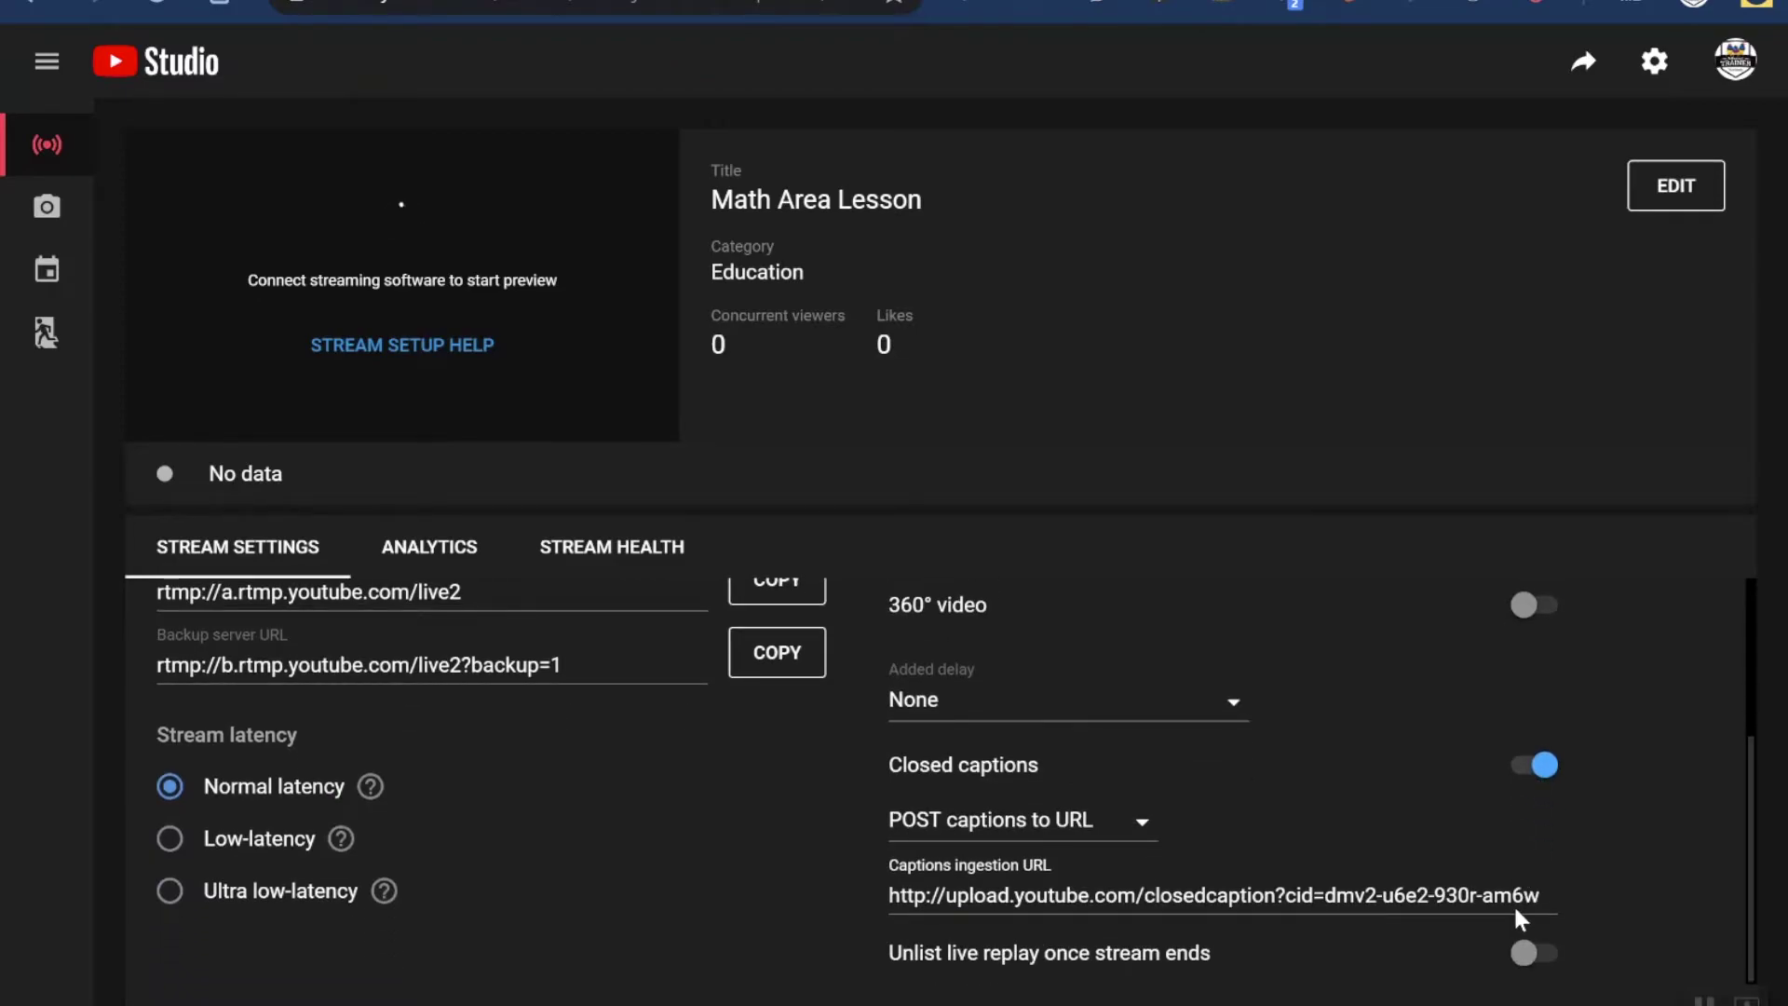
scroll(1521, 848, "up", 3)
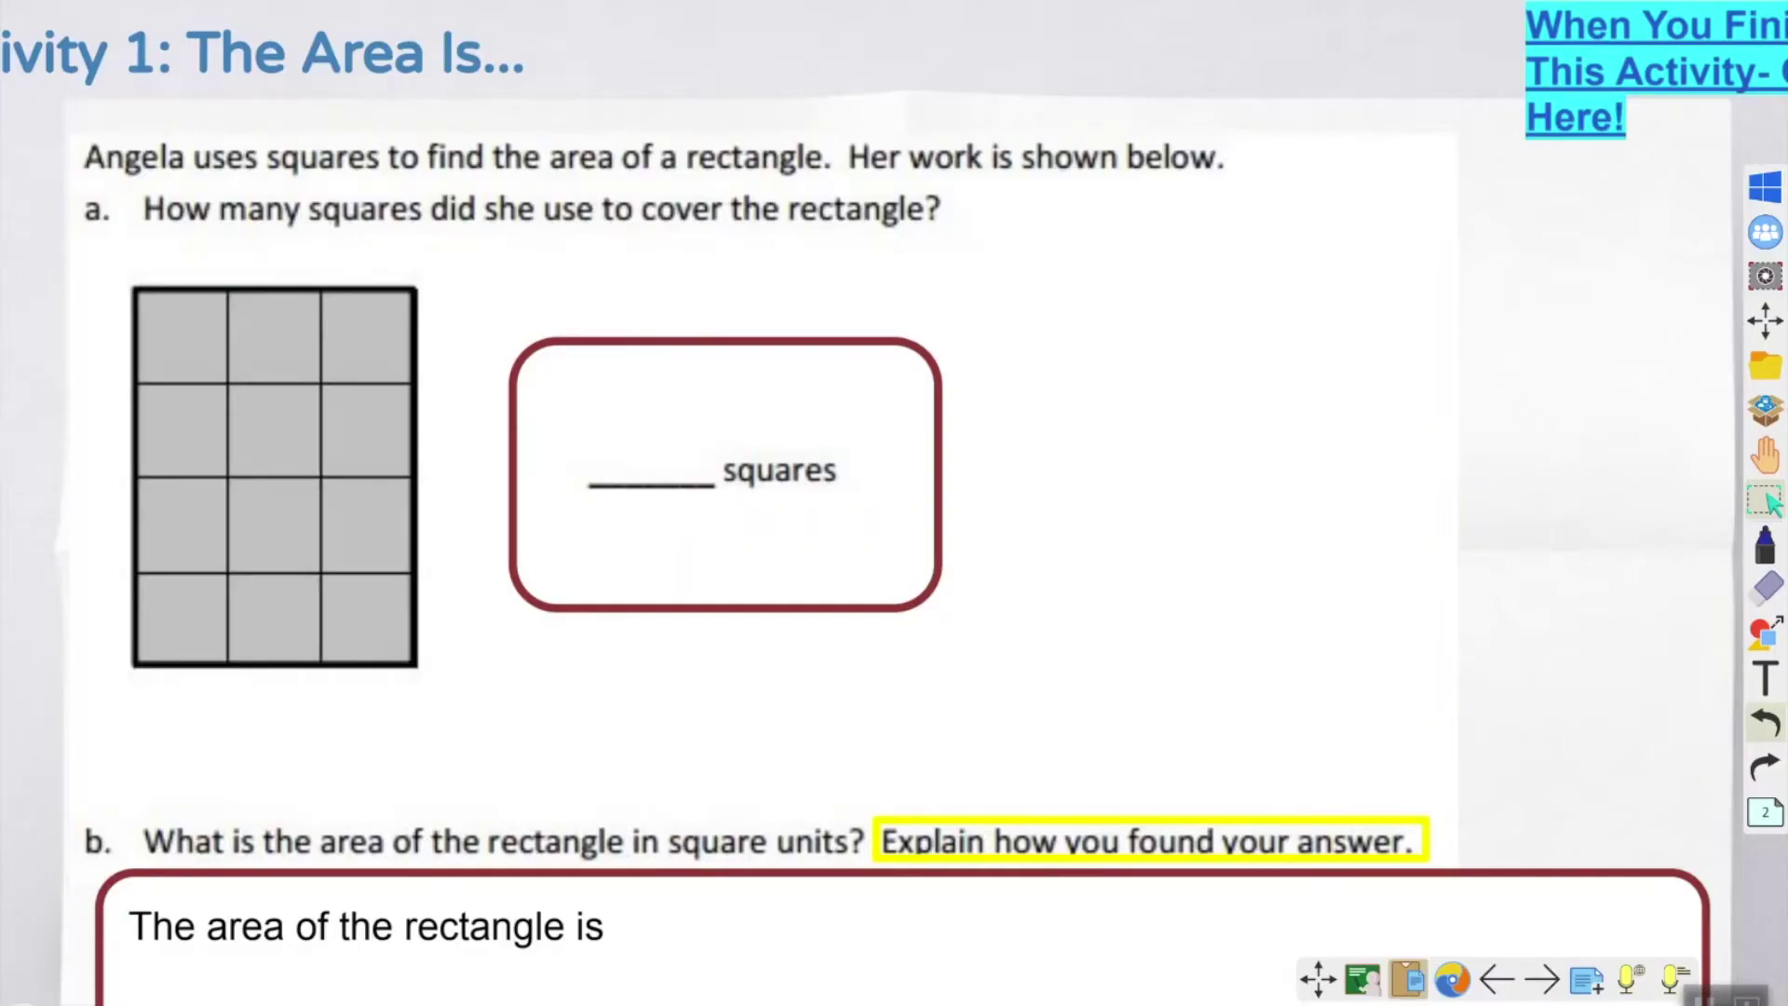
Draw a blue arrow at the worksheet's right and begin a 1280x720 (HD) live stream setup
left_click(1765, 545)
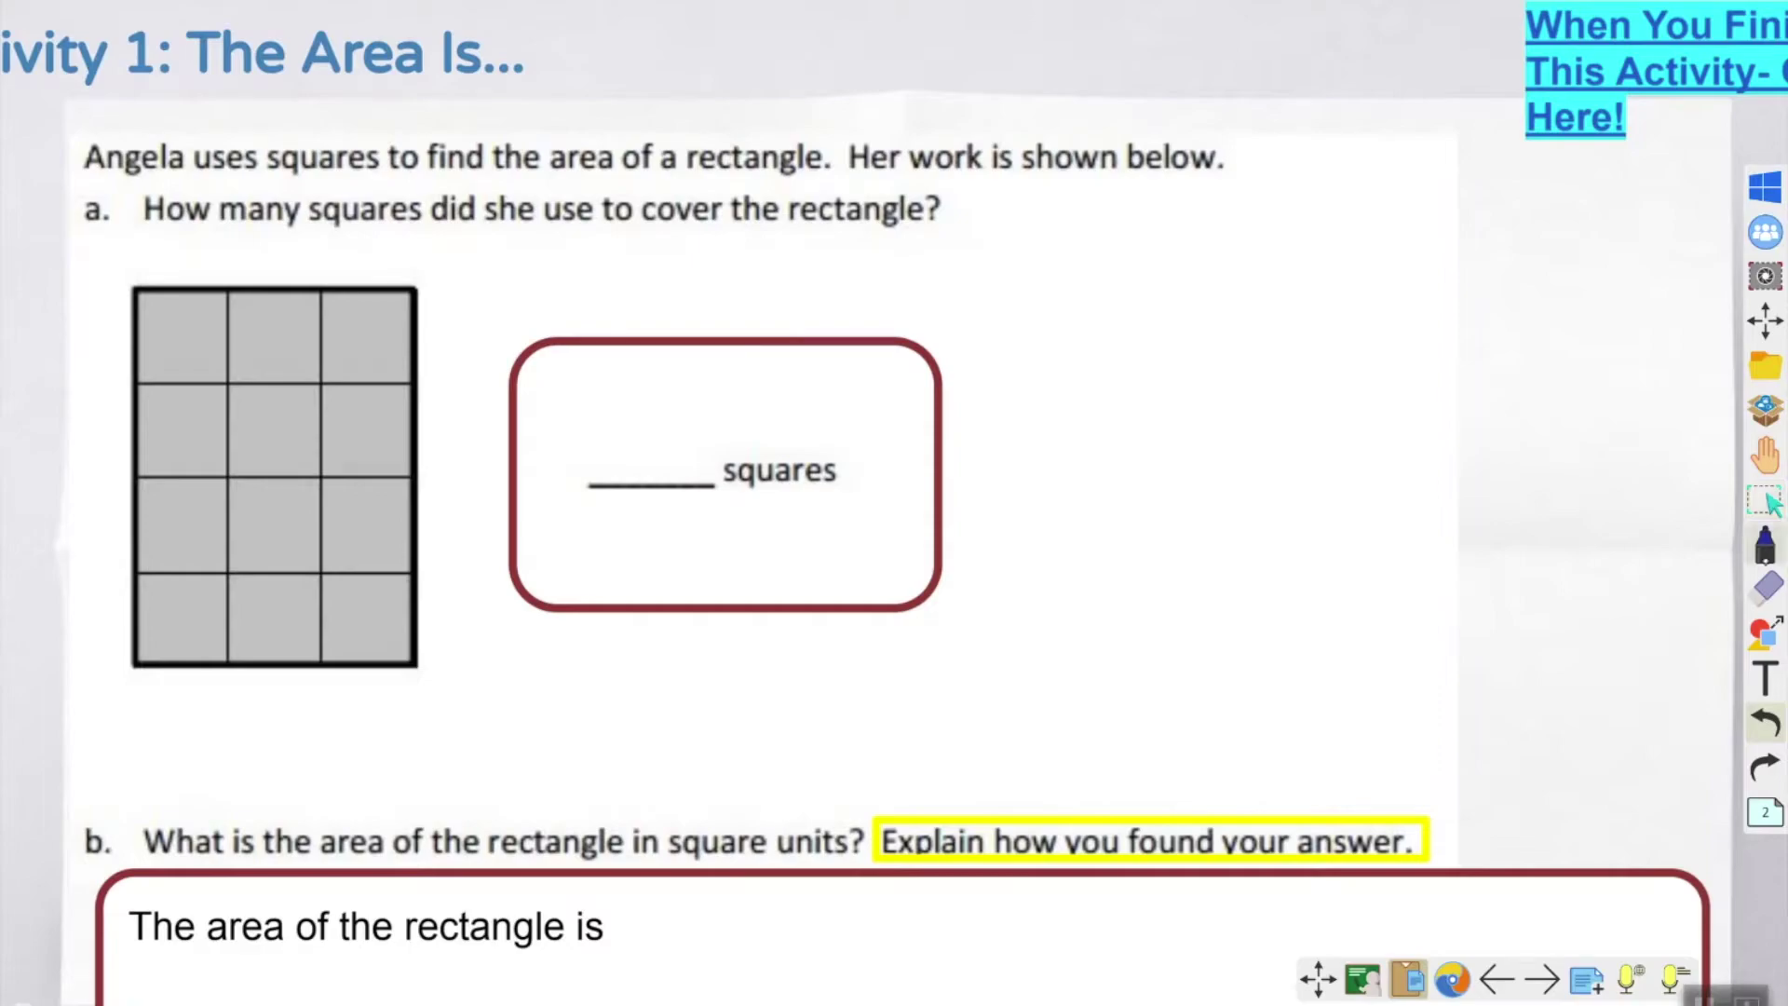
mouse_move(1627, 365)
left_mouse_down()
mouse_move(1728, 294)
mouse_move(1701, 296)
mouse_move(1711, 328)
left_mouse_up()
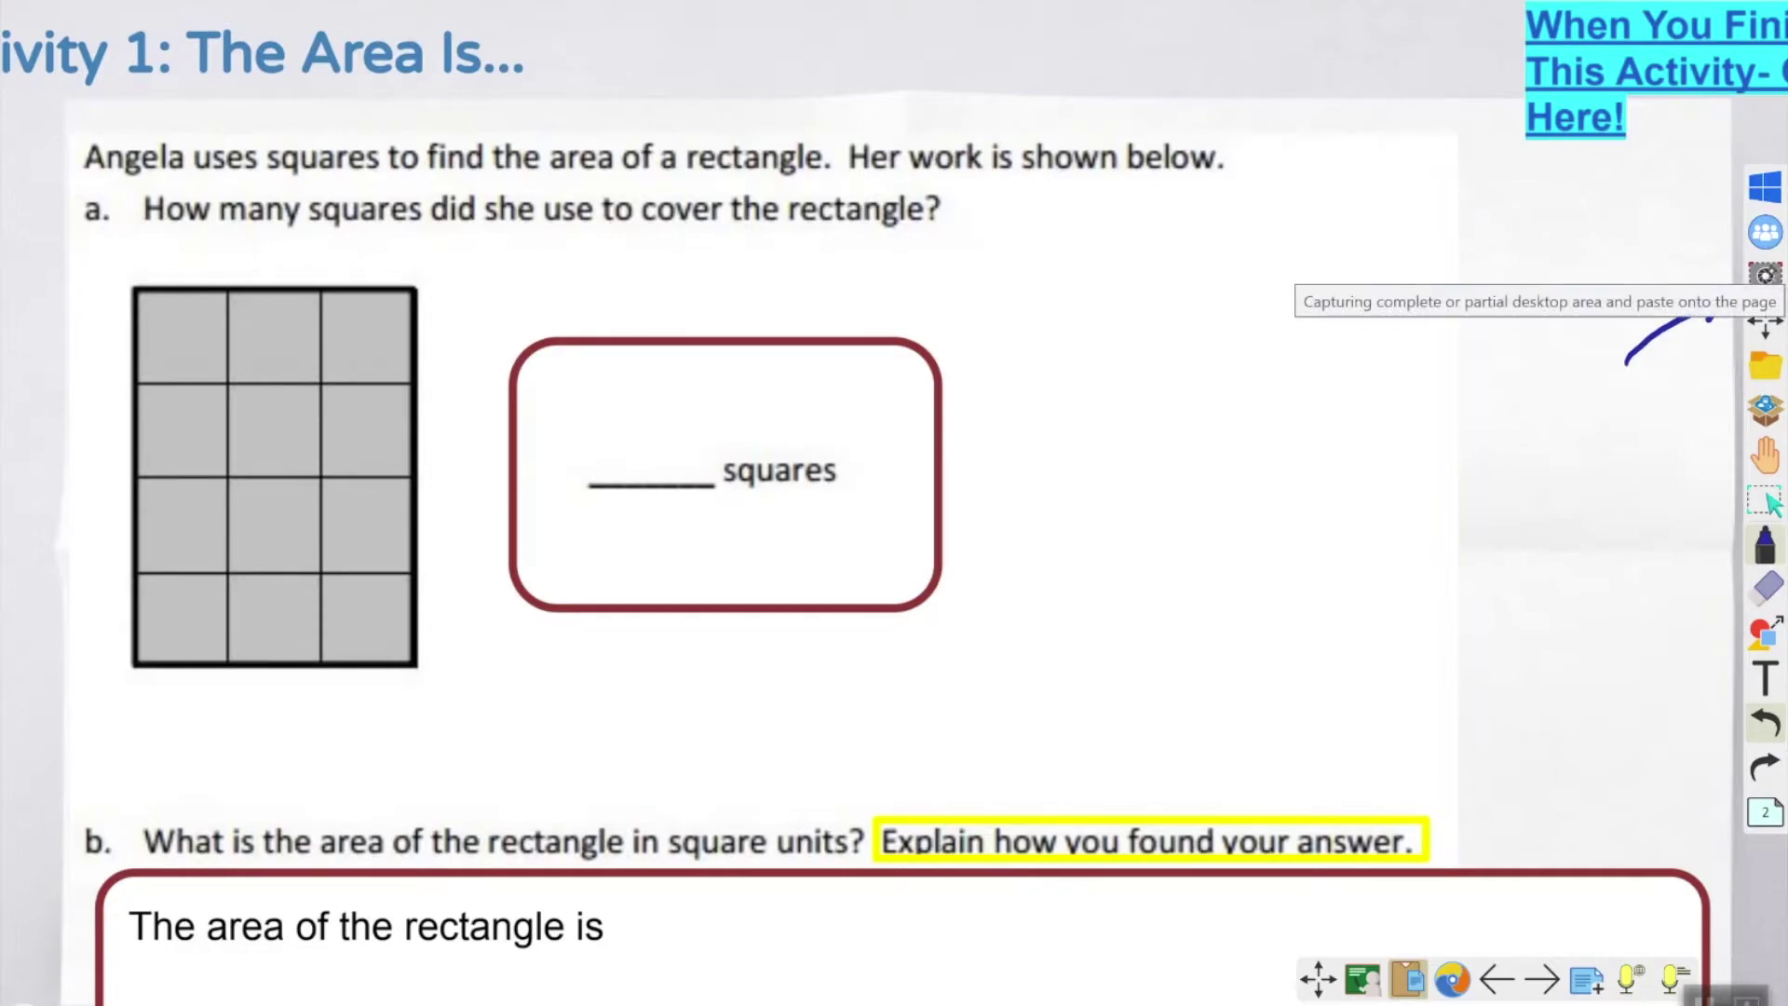
left_click(1765, 275)
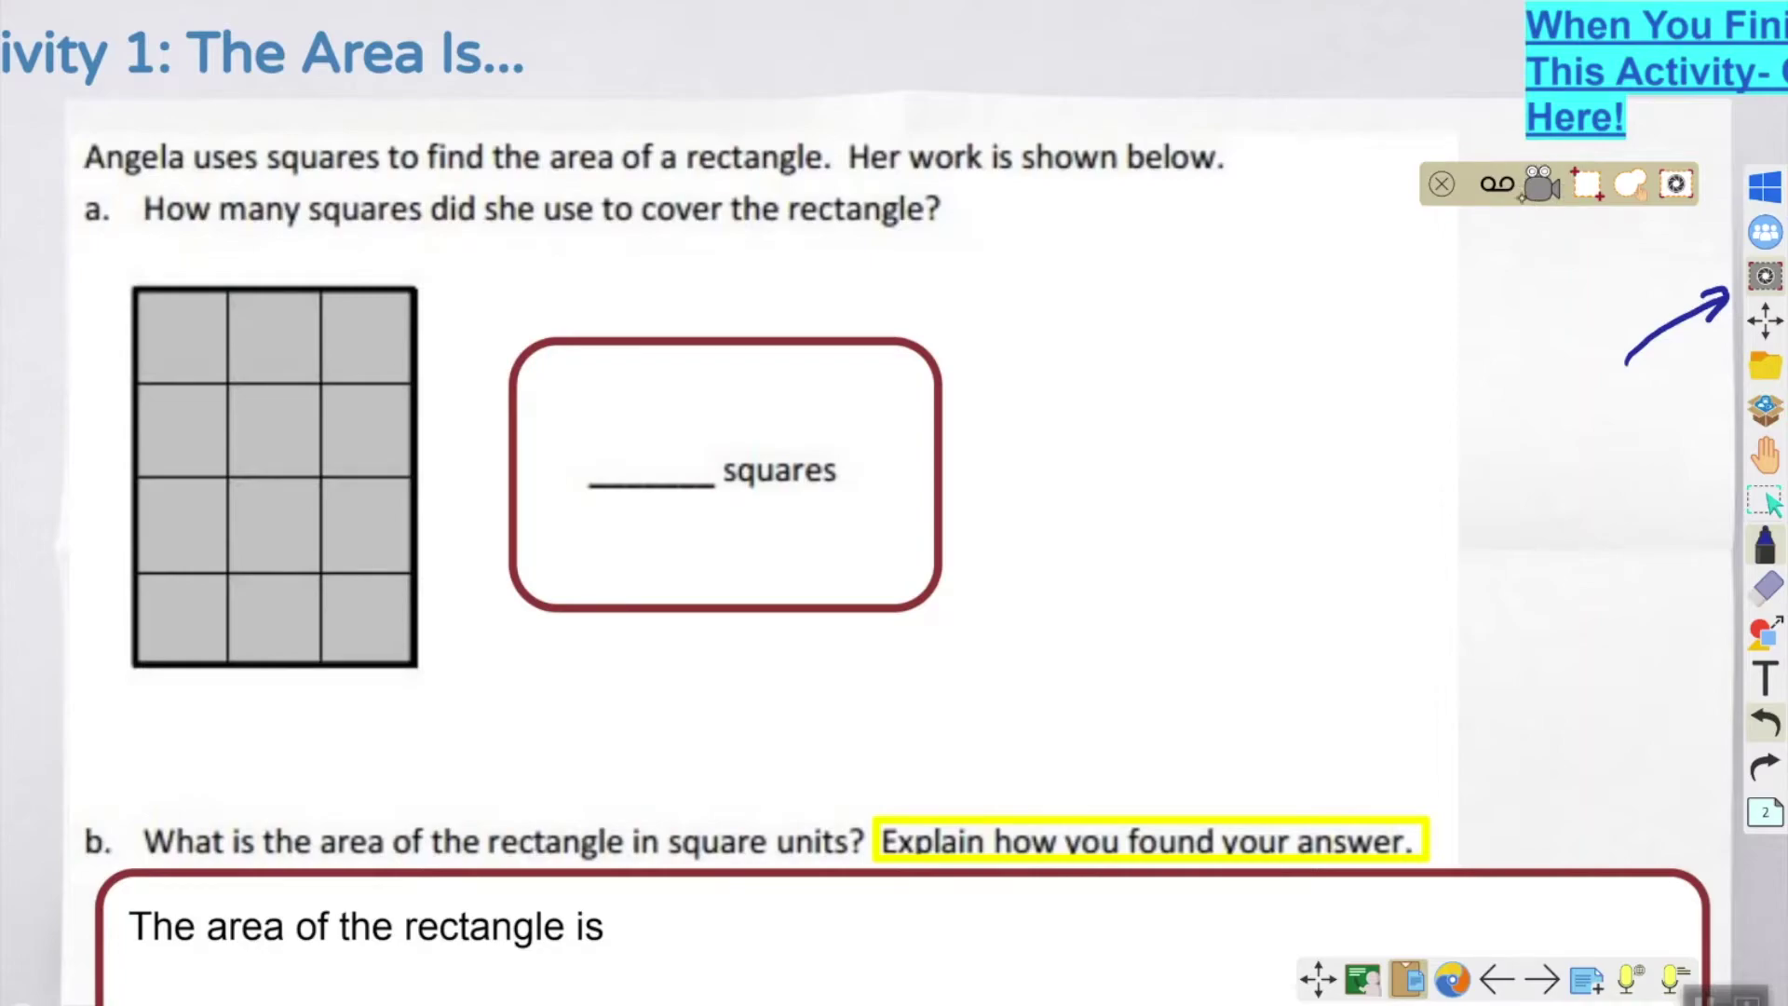
left_click(1543, 191)
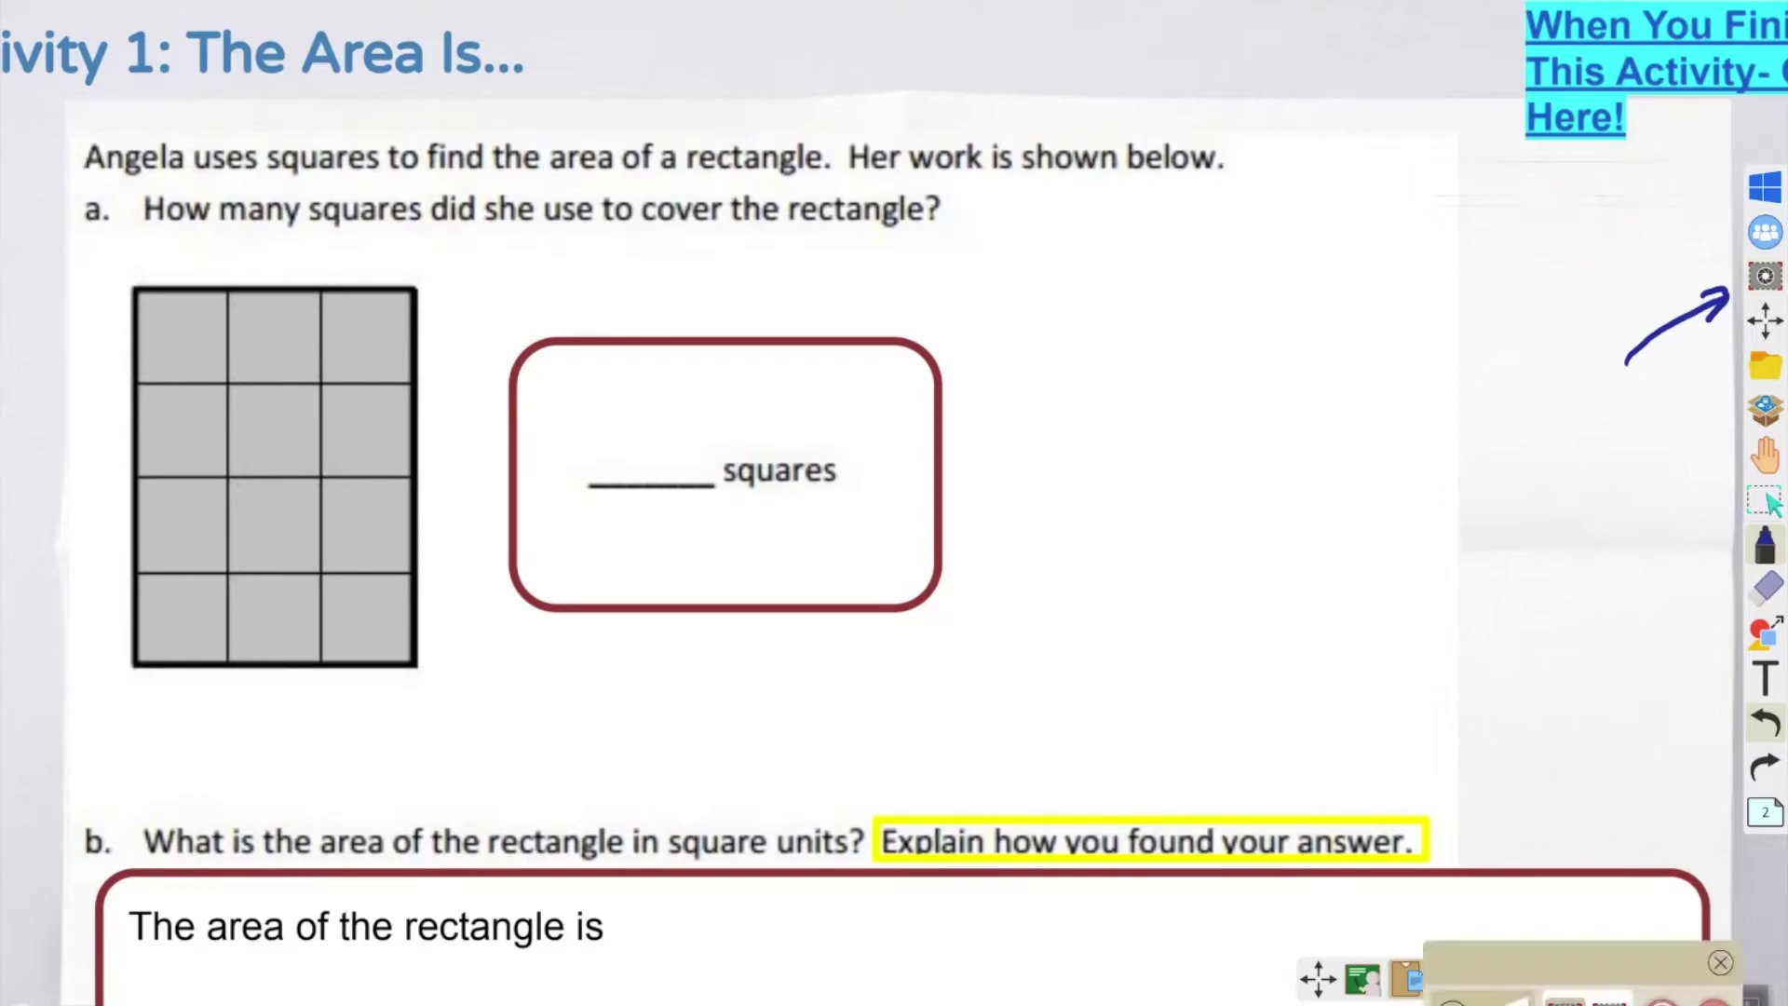
left_click_drag(1567, 961, 1411, 441)
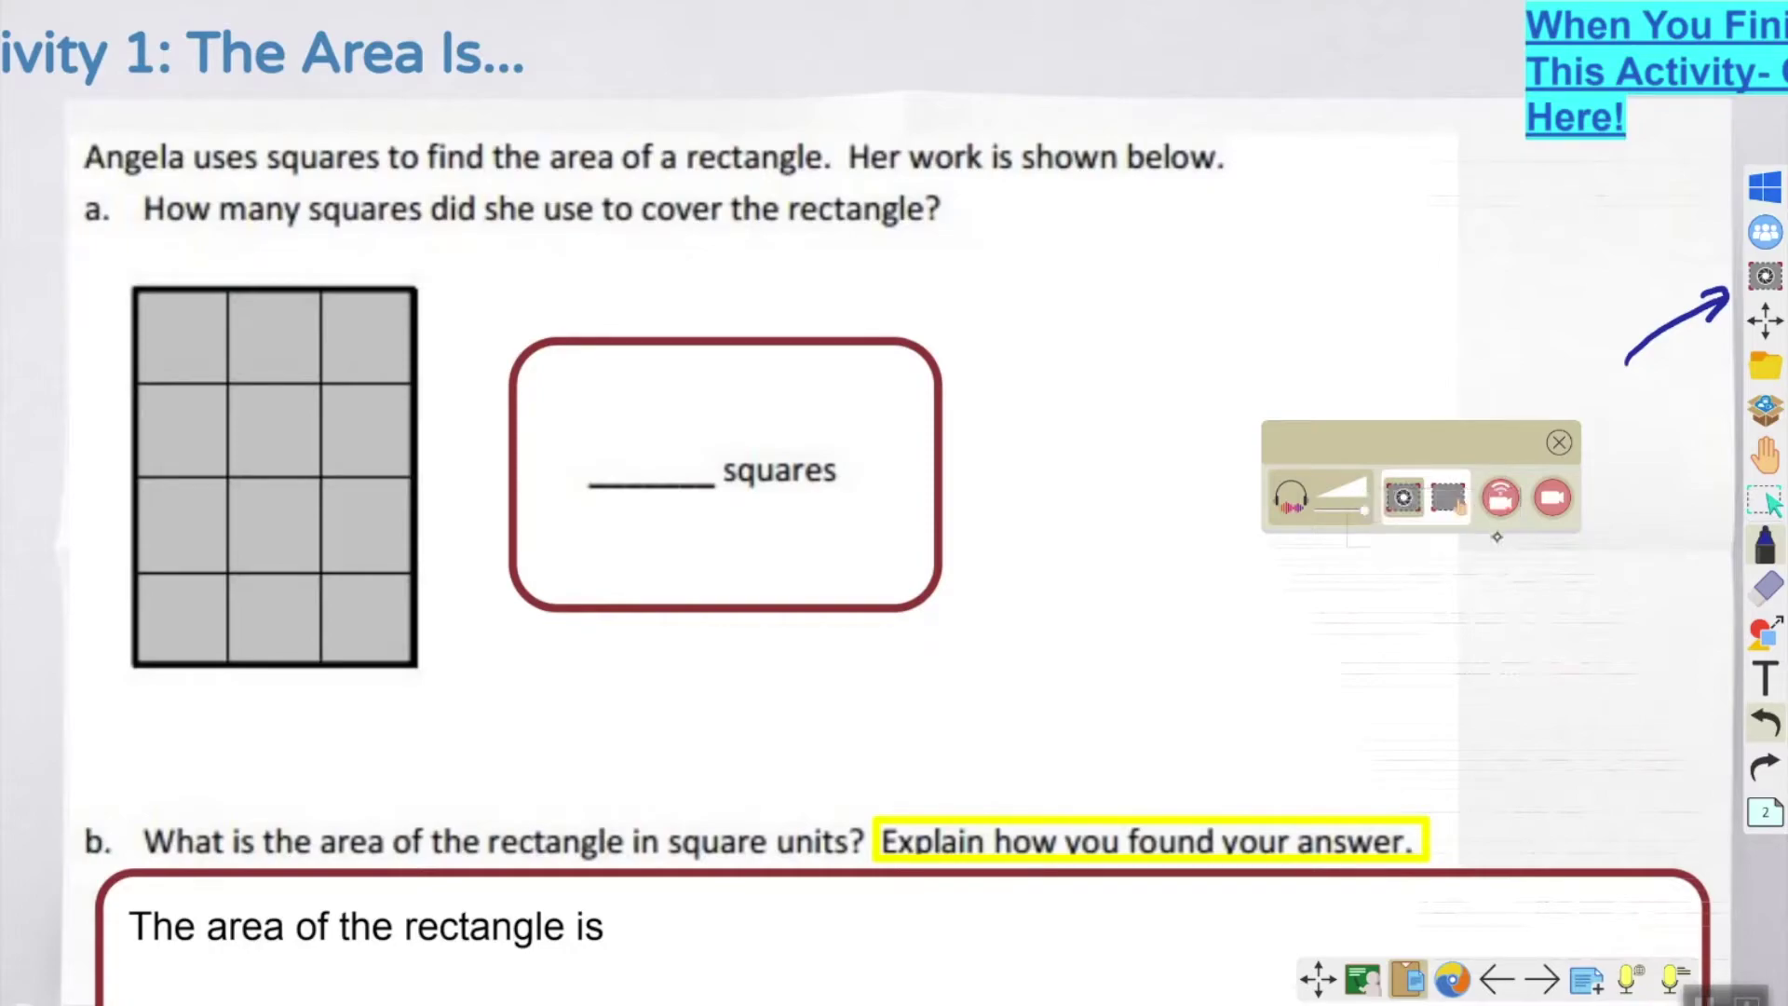
left_click(1502, 502)
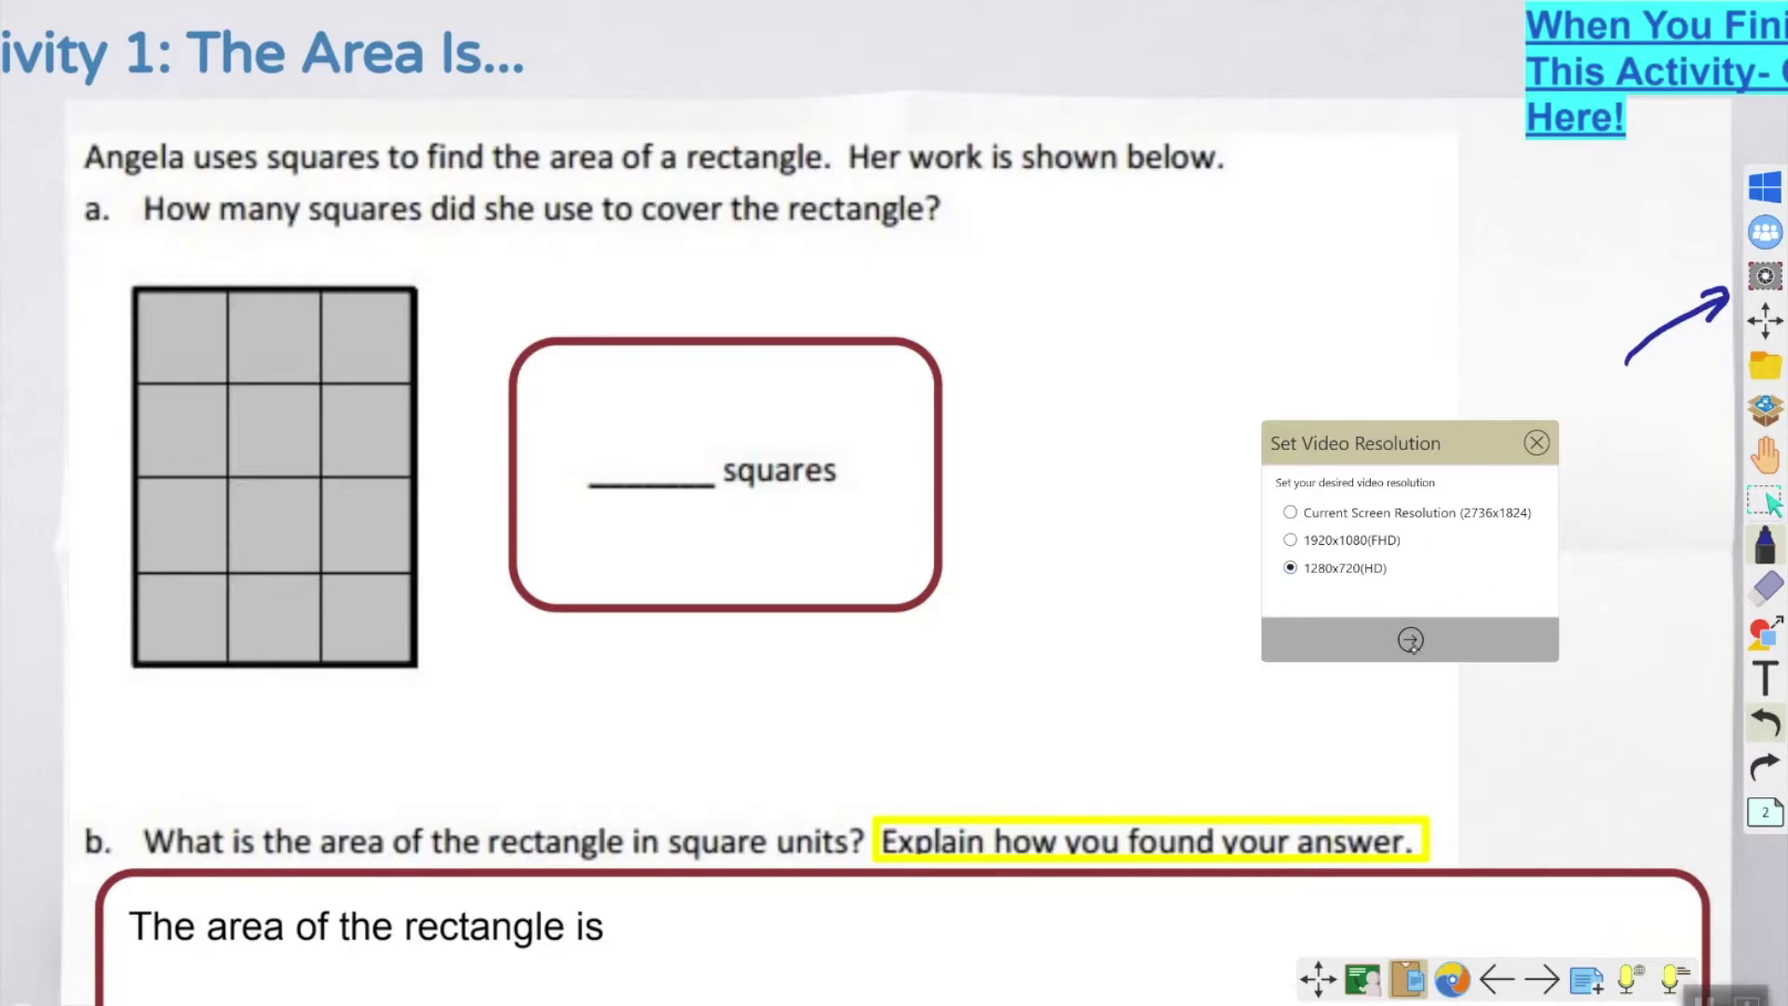
left_click(1412, 641)
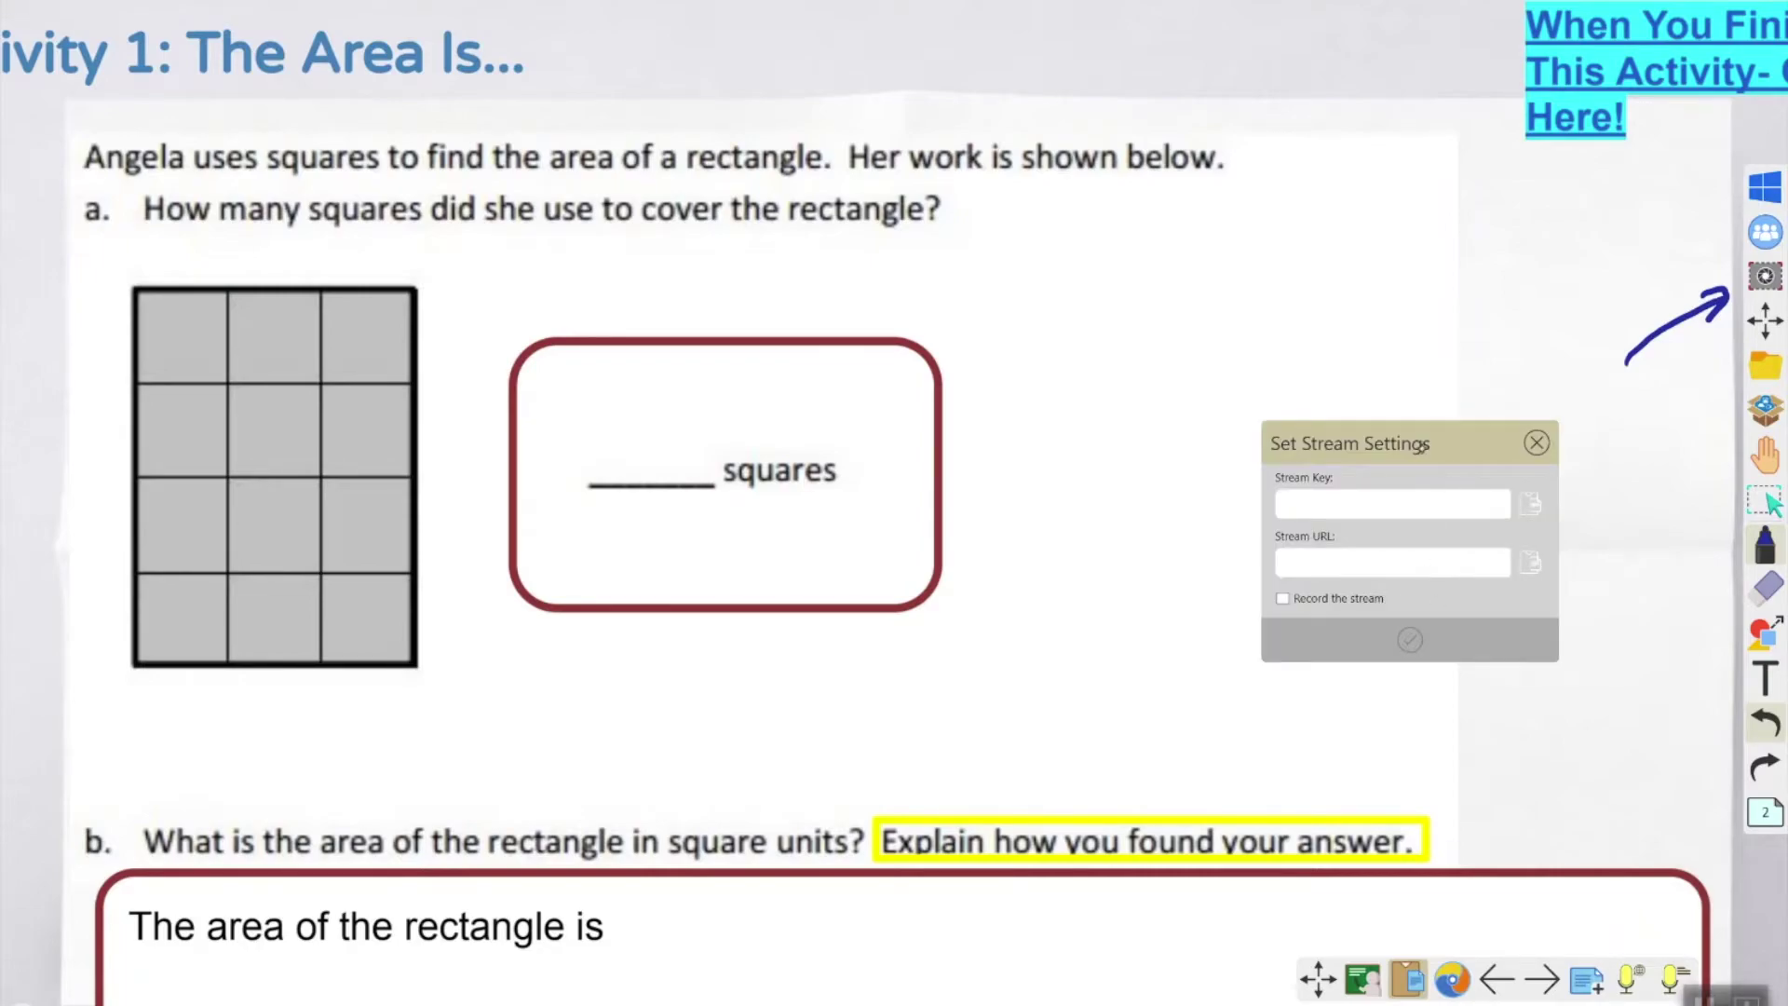
left_click_drag(1422, 447, 1487, 456)
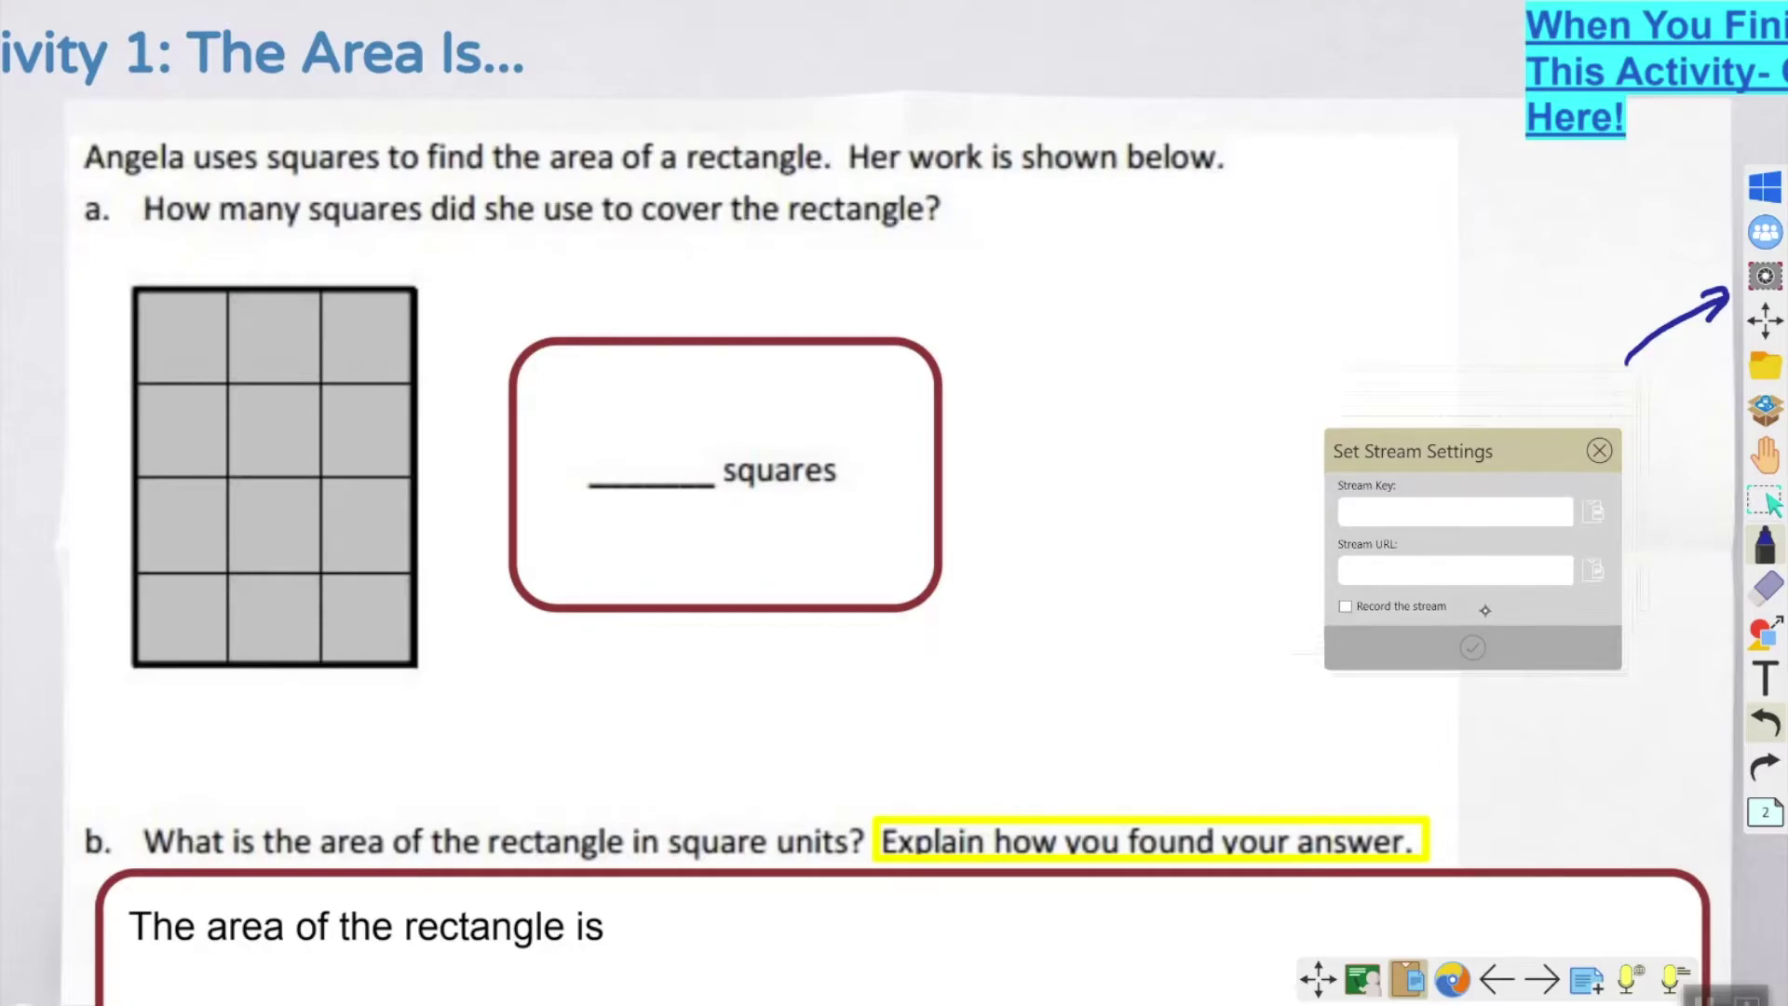
Copy the YouTube stream key into myViewBoard's stream key field
left_click(1136, 950)
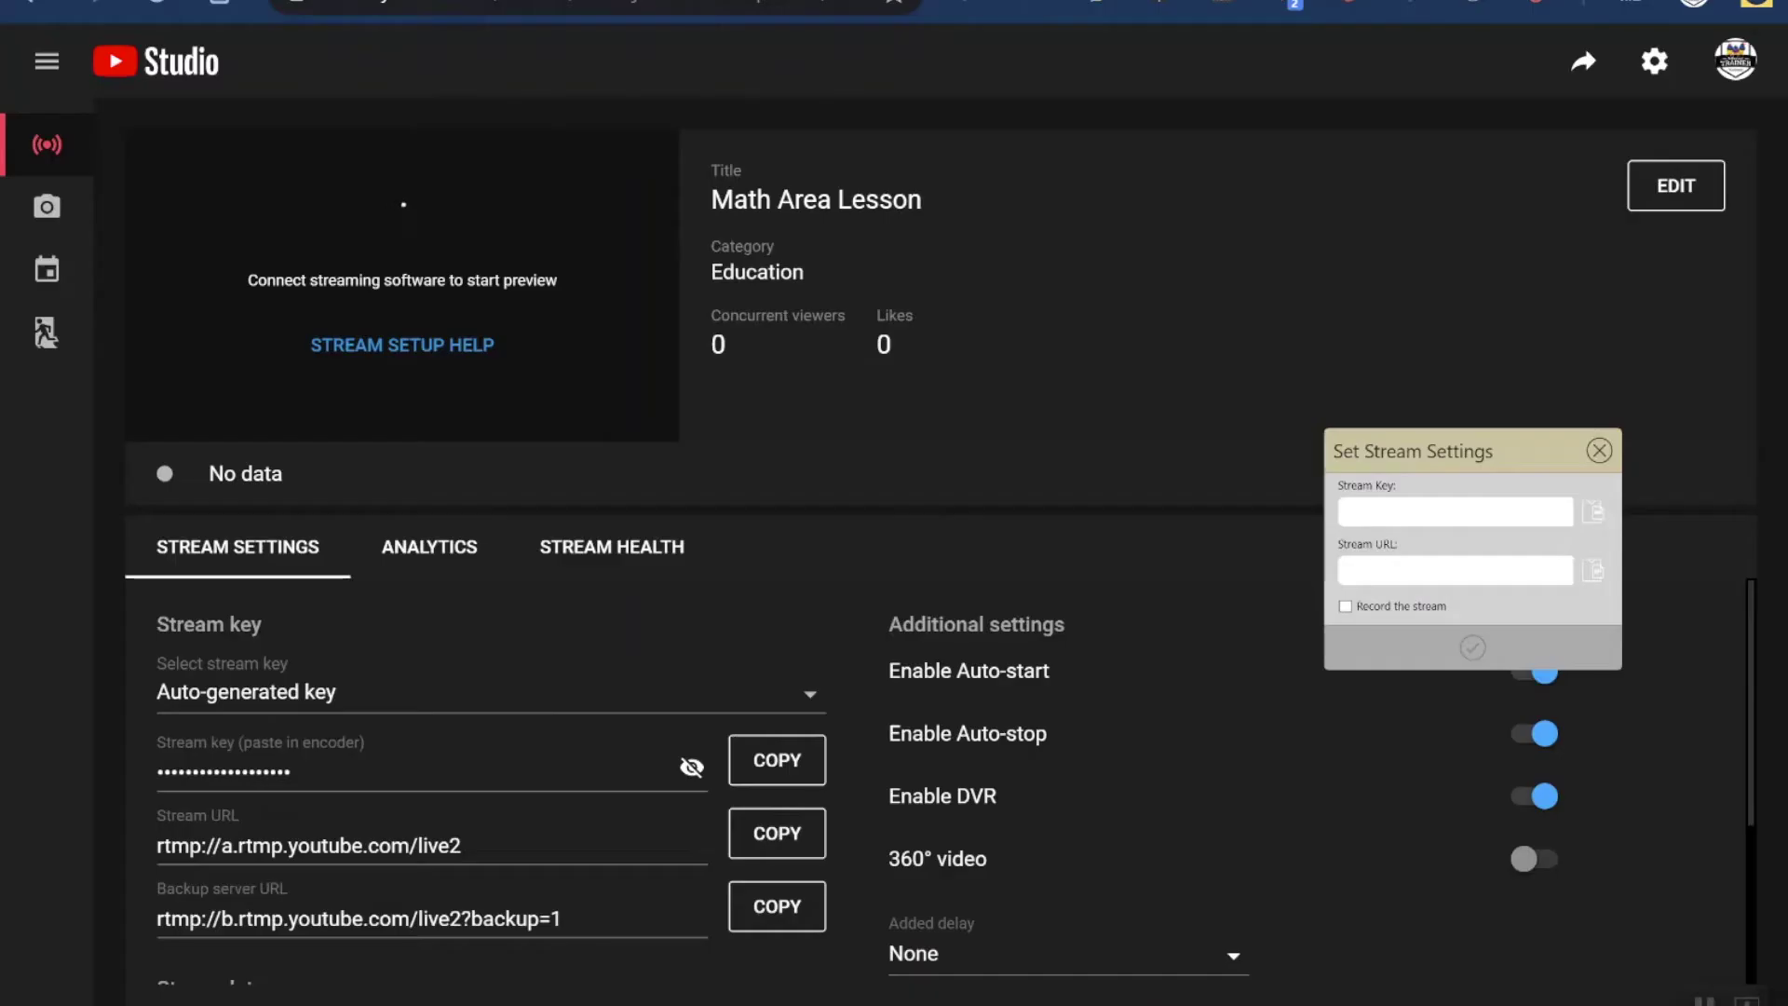
left_click_drag(1437, 461, 1391, 377)
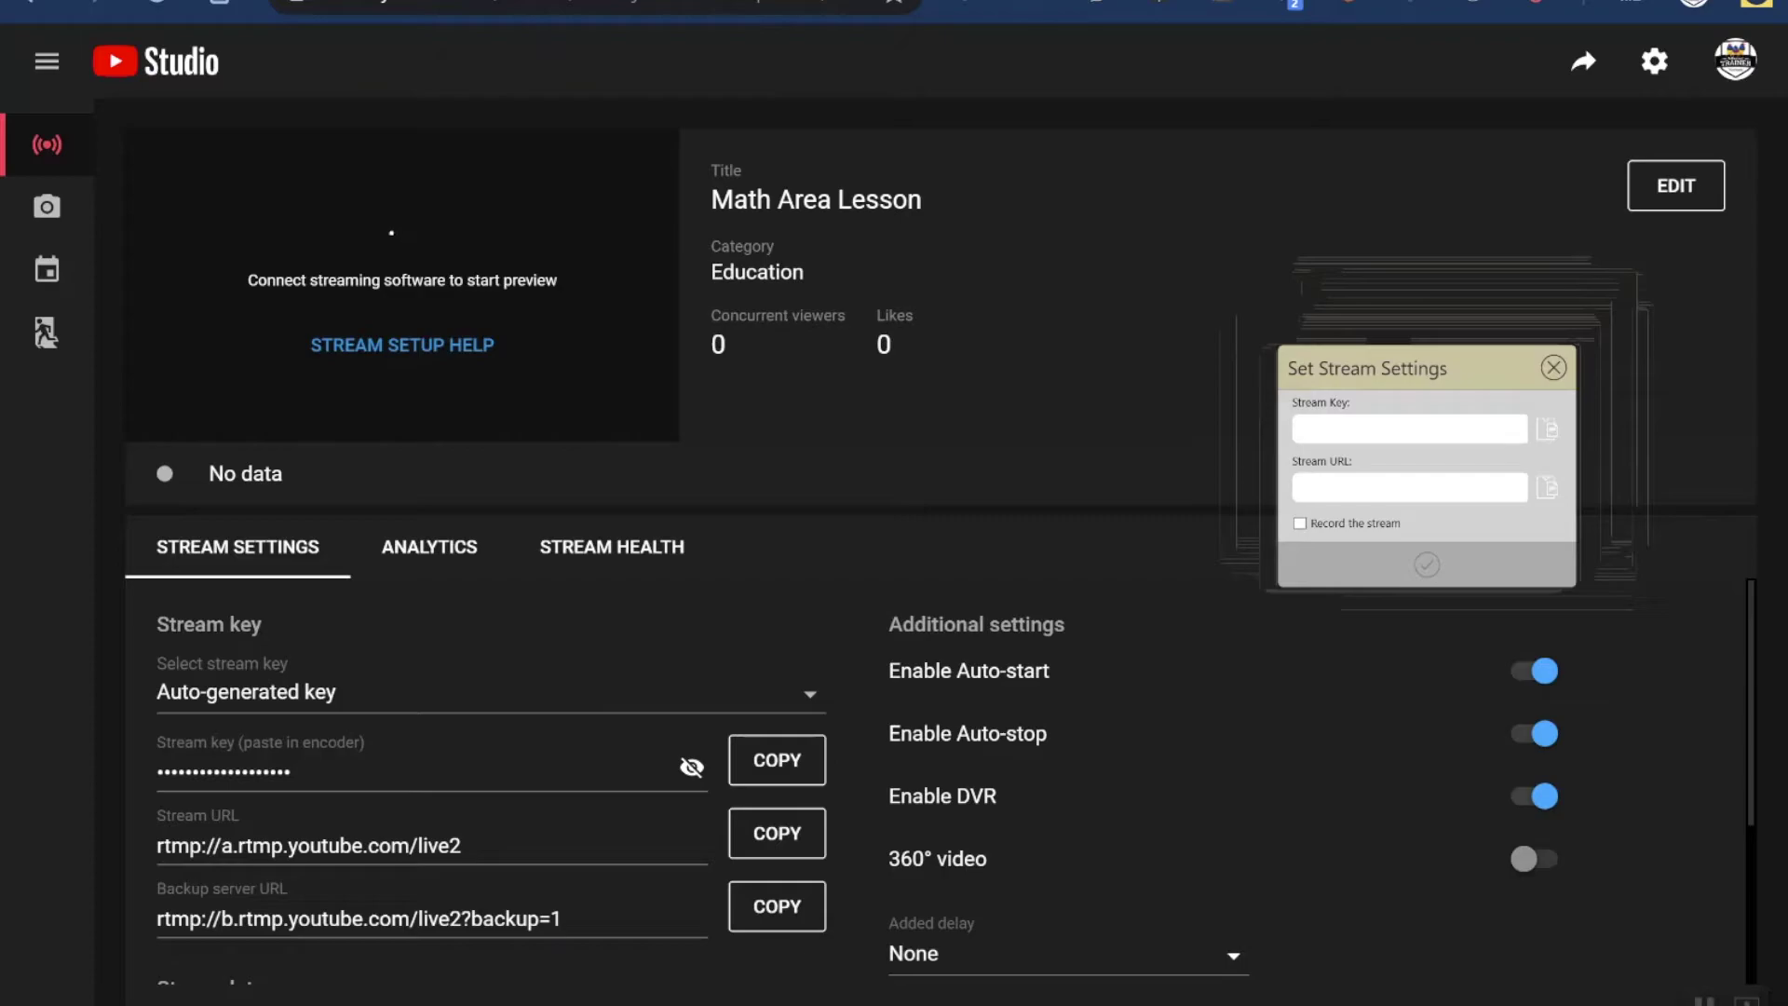
left_click(432, 773)
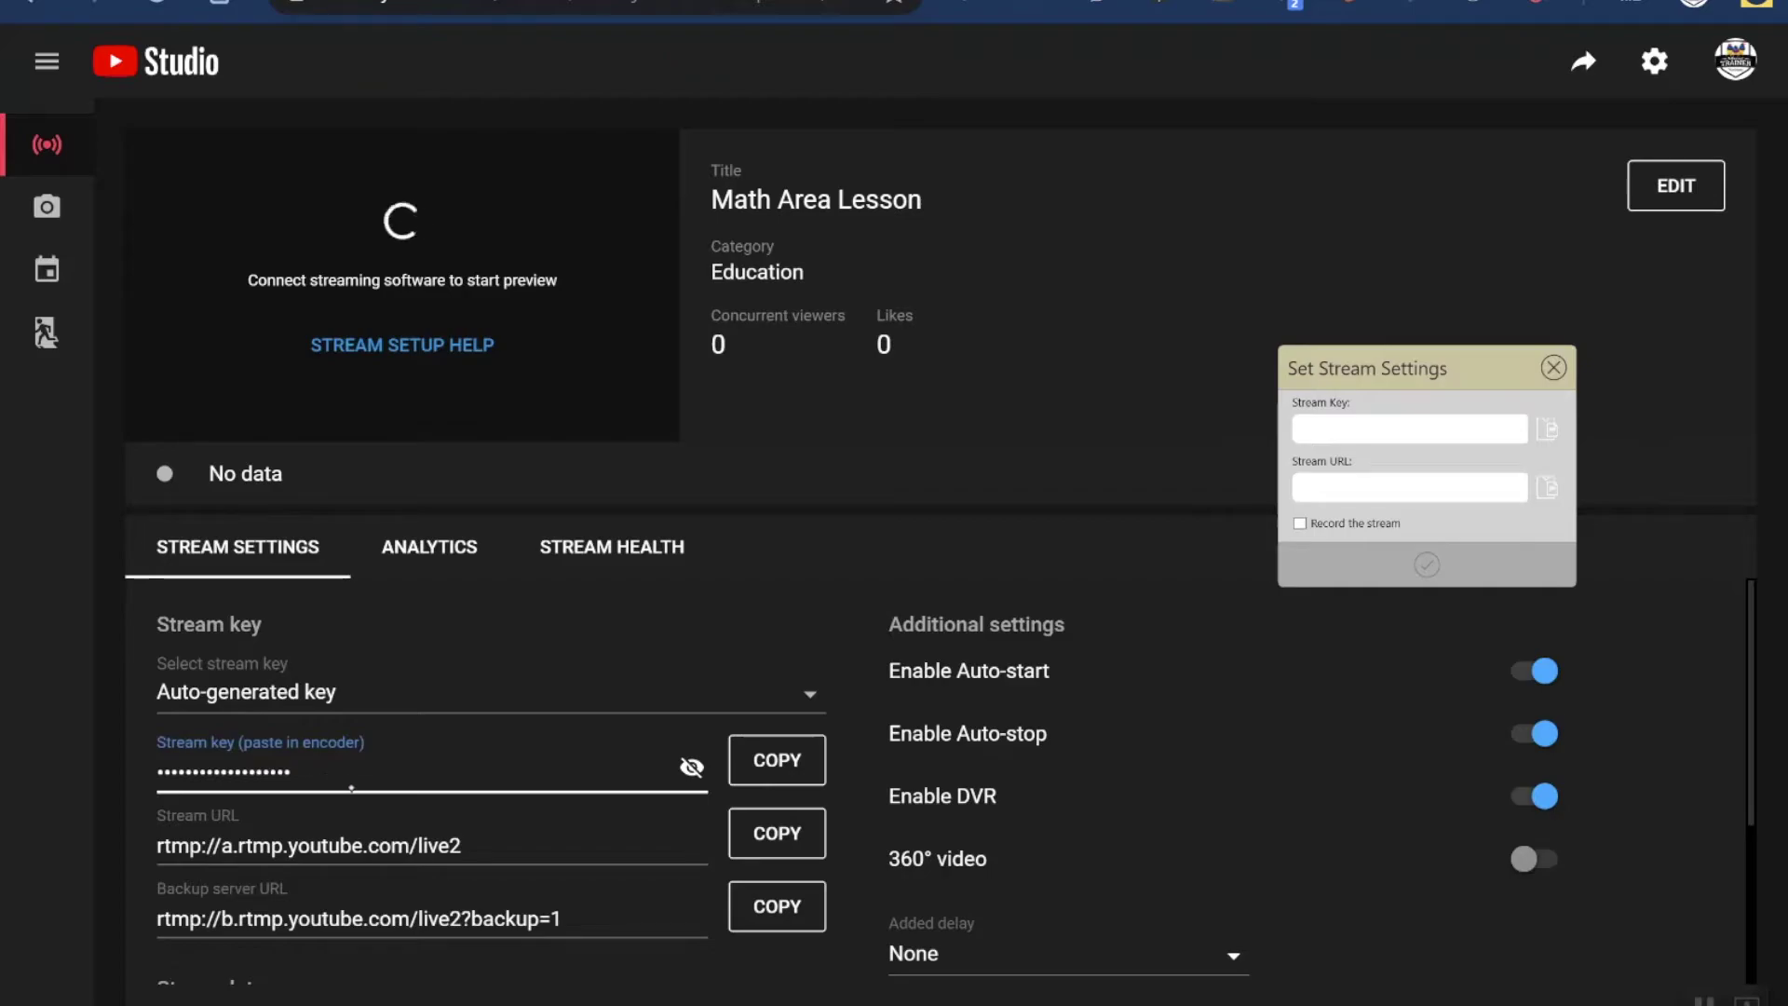
left_click(777, 768)
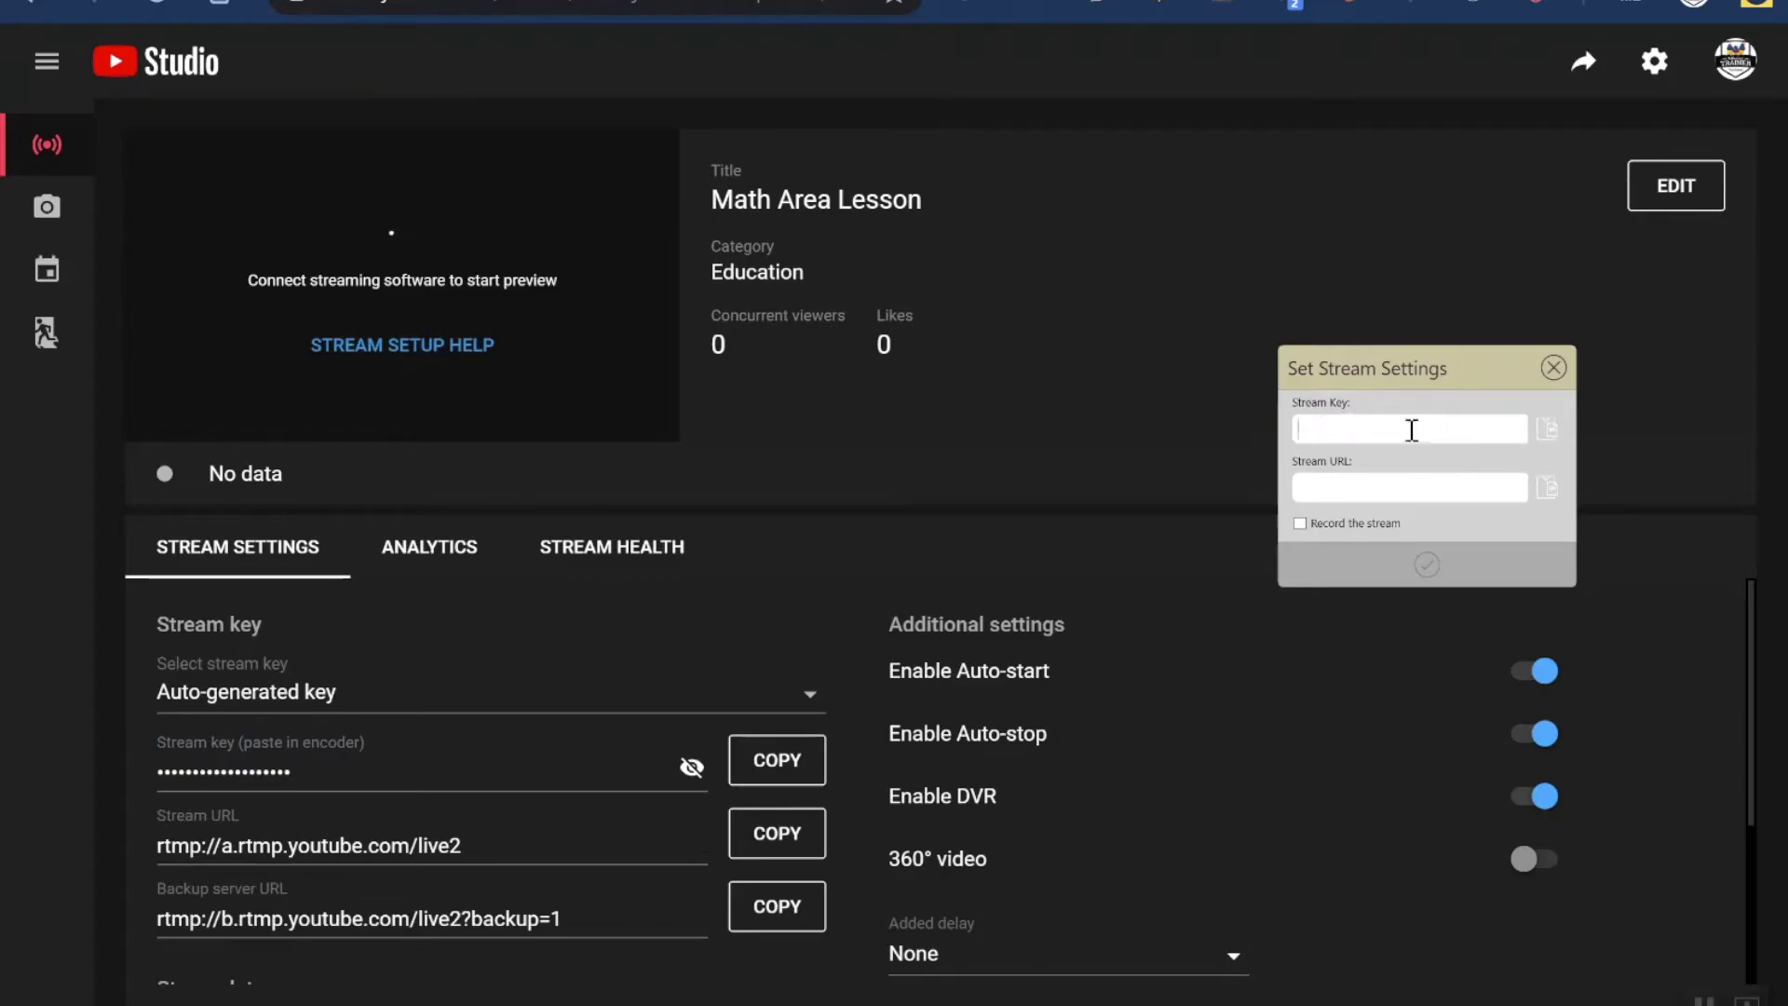
left_click(1546, 430)
left_click(1548, 431)
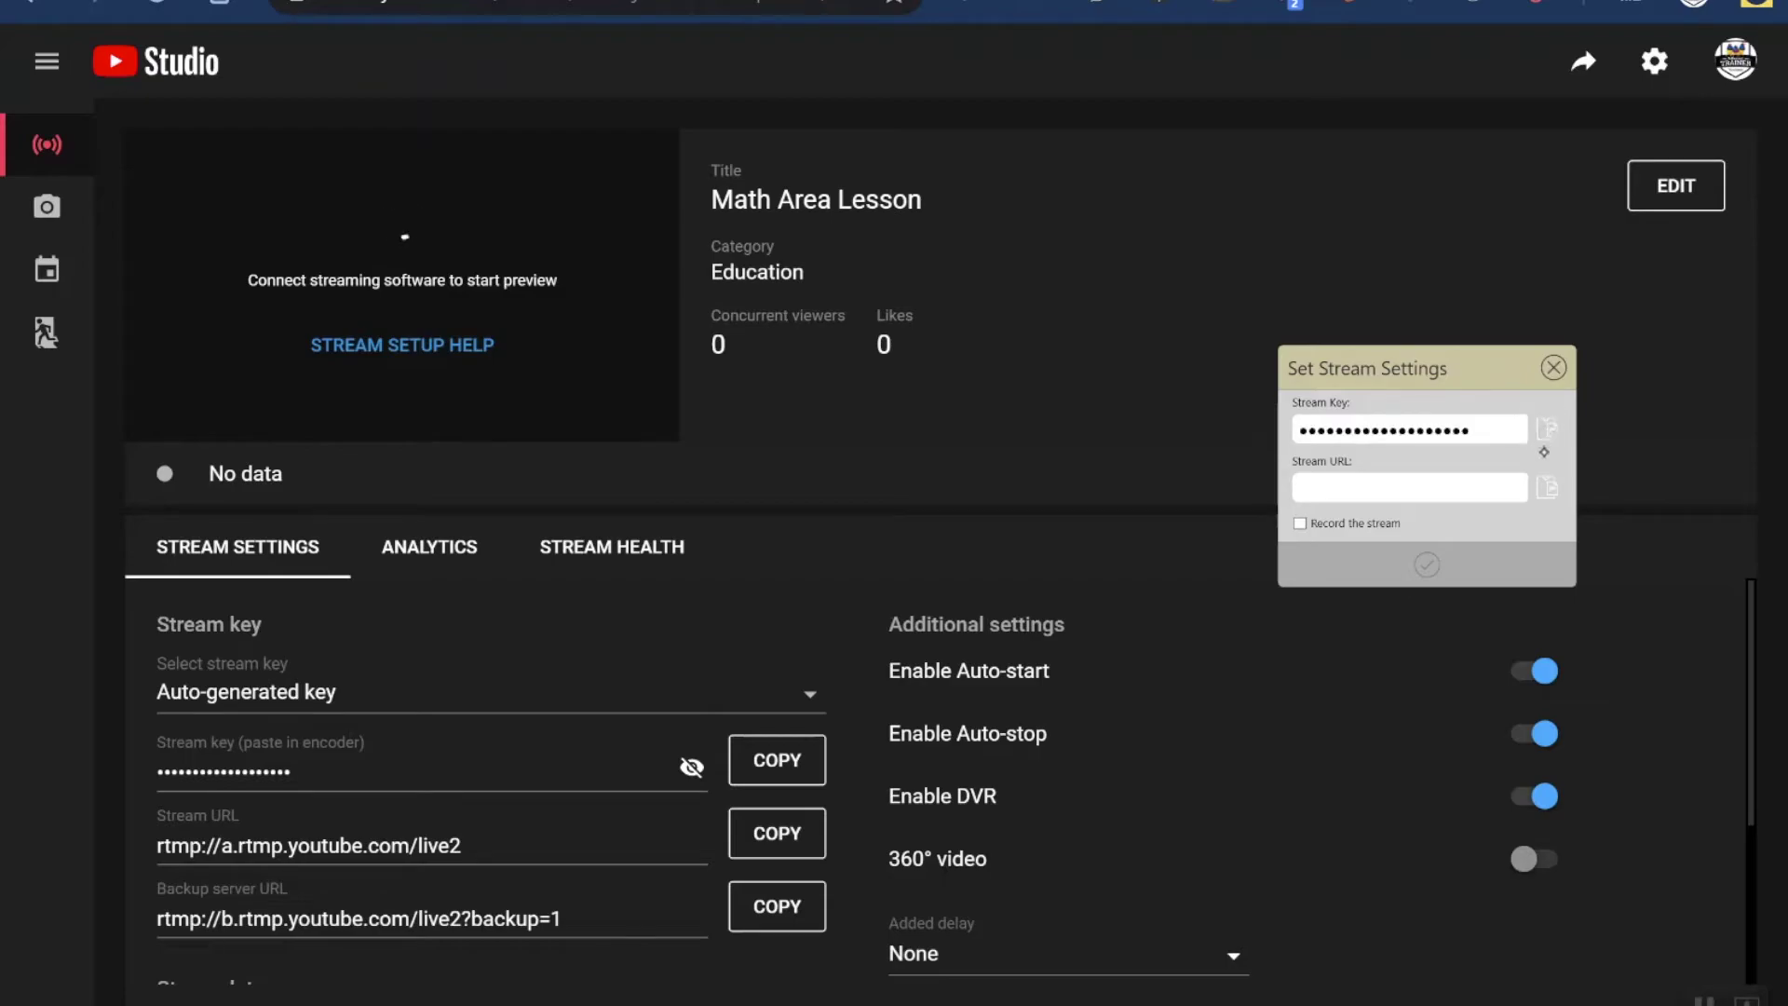
Paste the rtmp://a.rtmp.youtube.com/live2 URL, turn on stream recording, and return to the whiteboard
left_click(1434, 488)
left_click(764, 838)
left_click(764, 843)
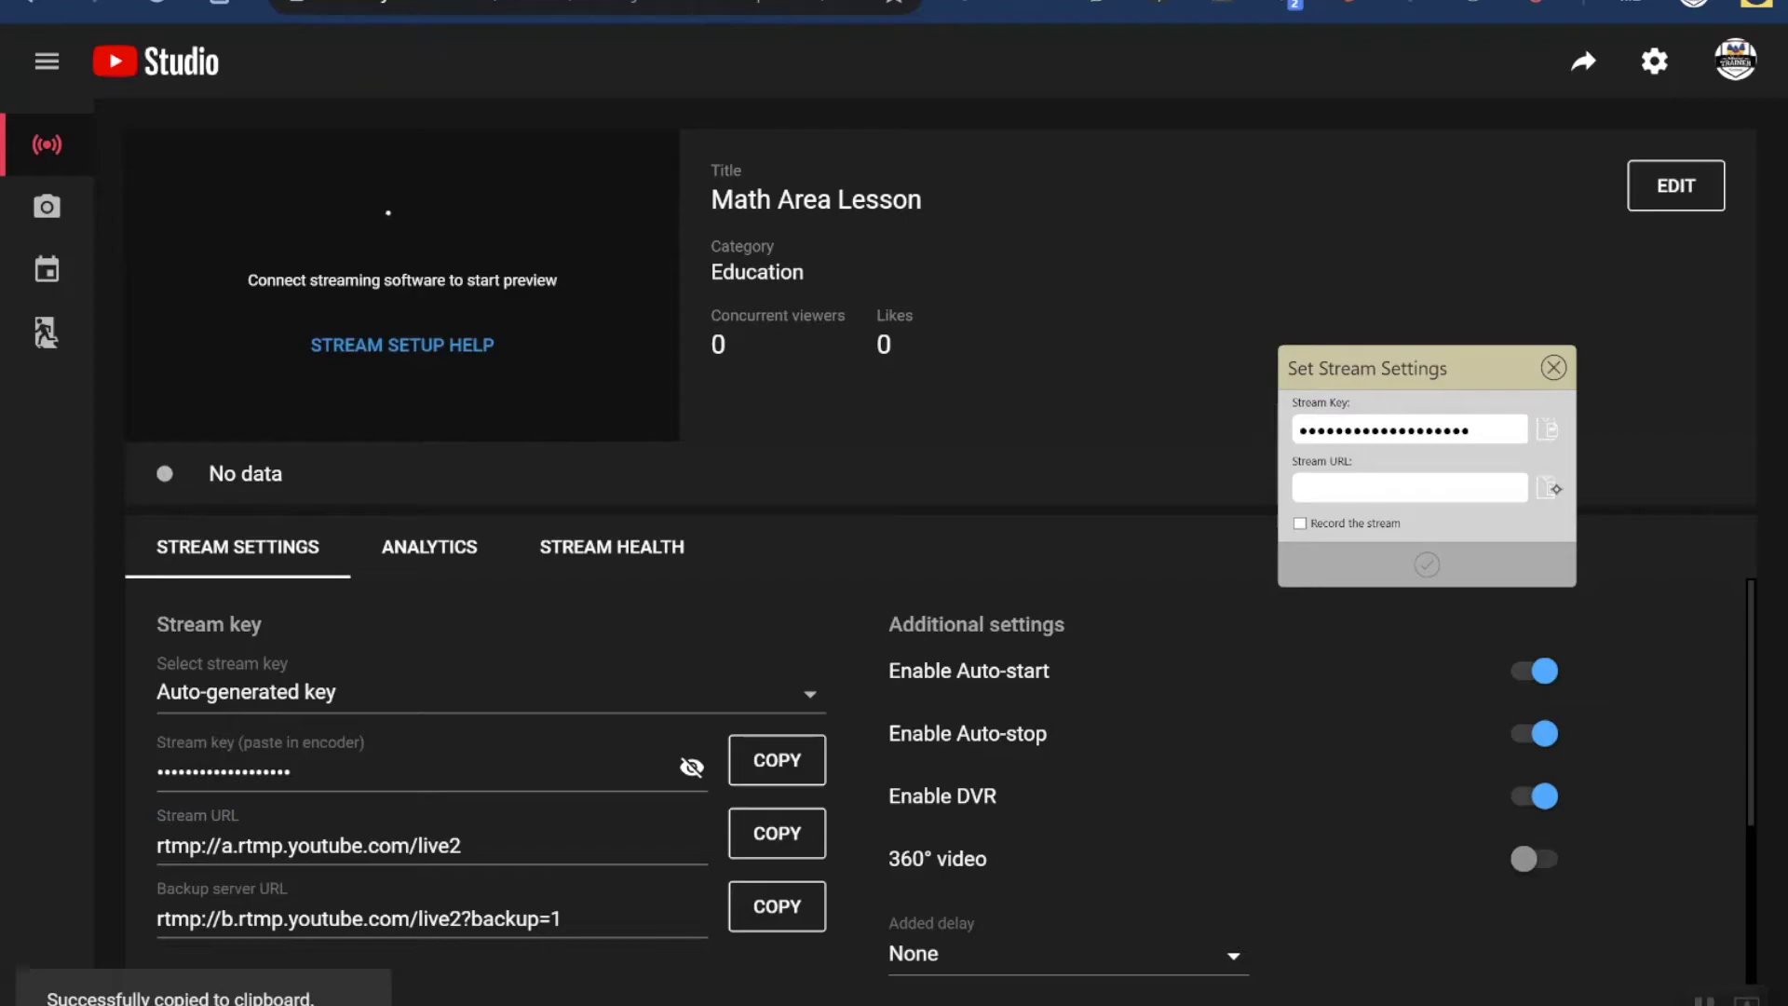
left_click(1551, 488)
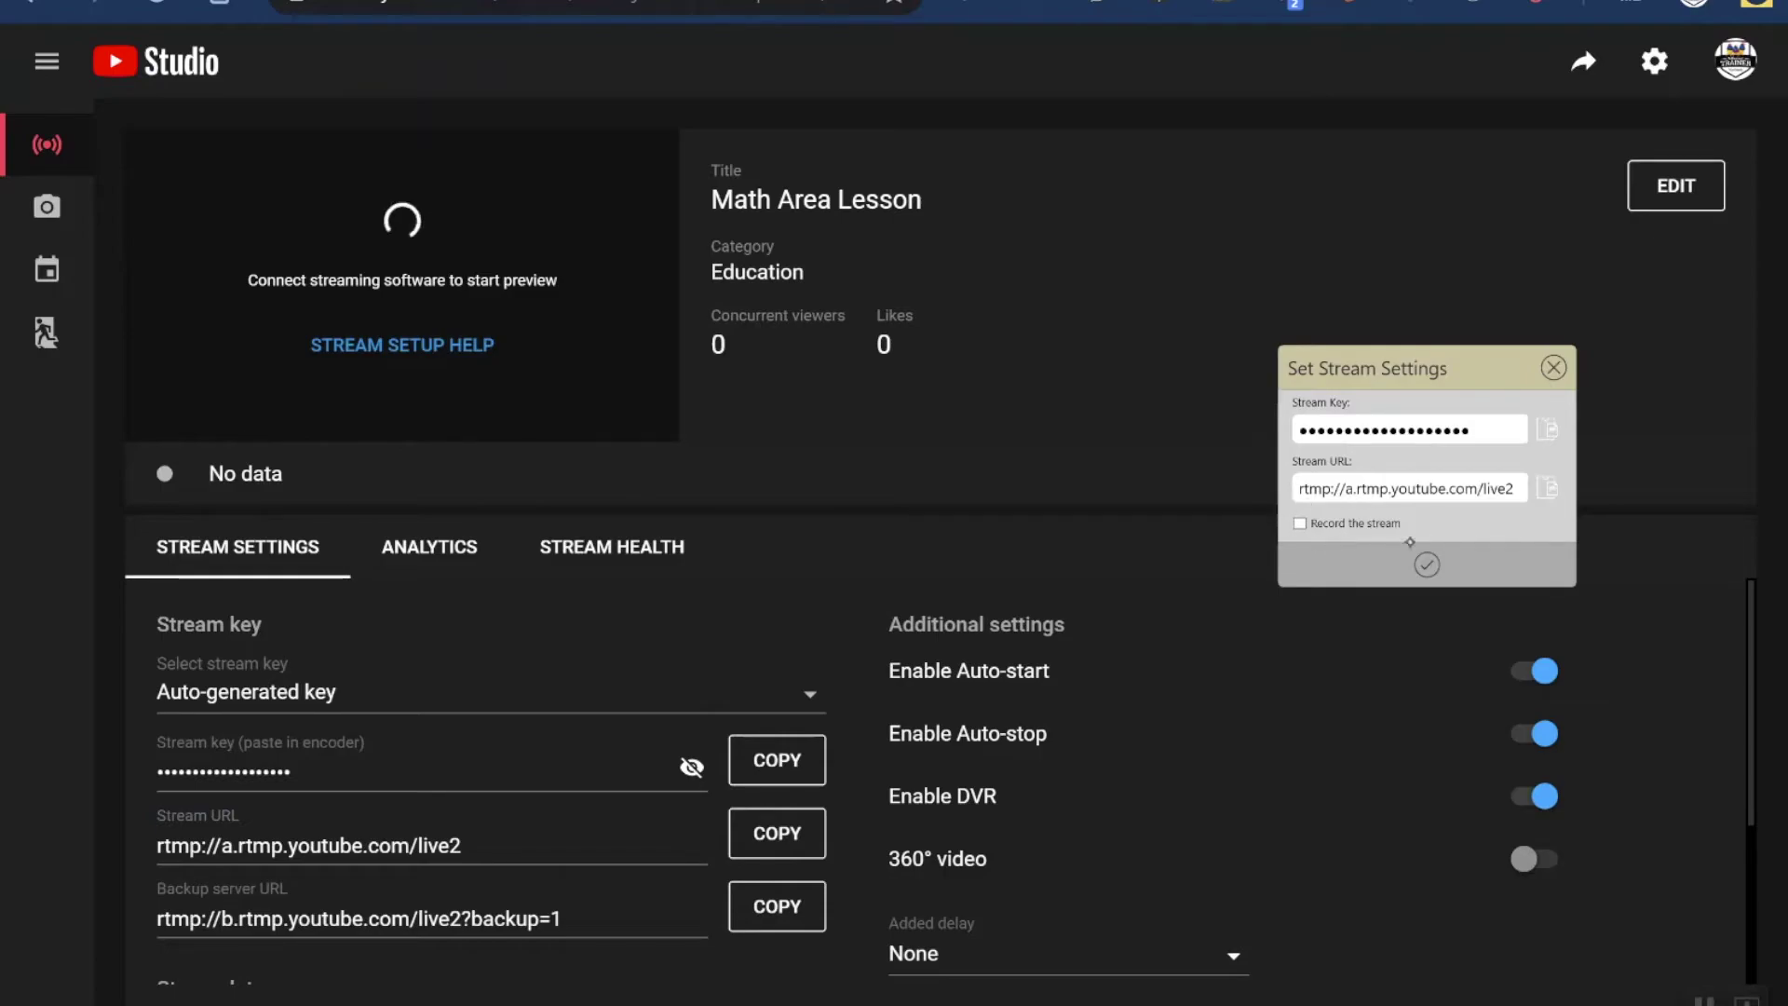
left_click(1301, 524)
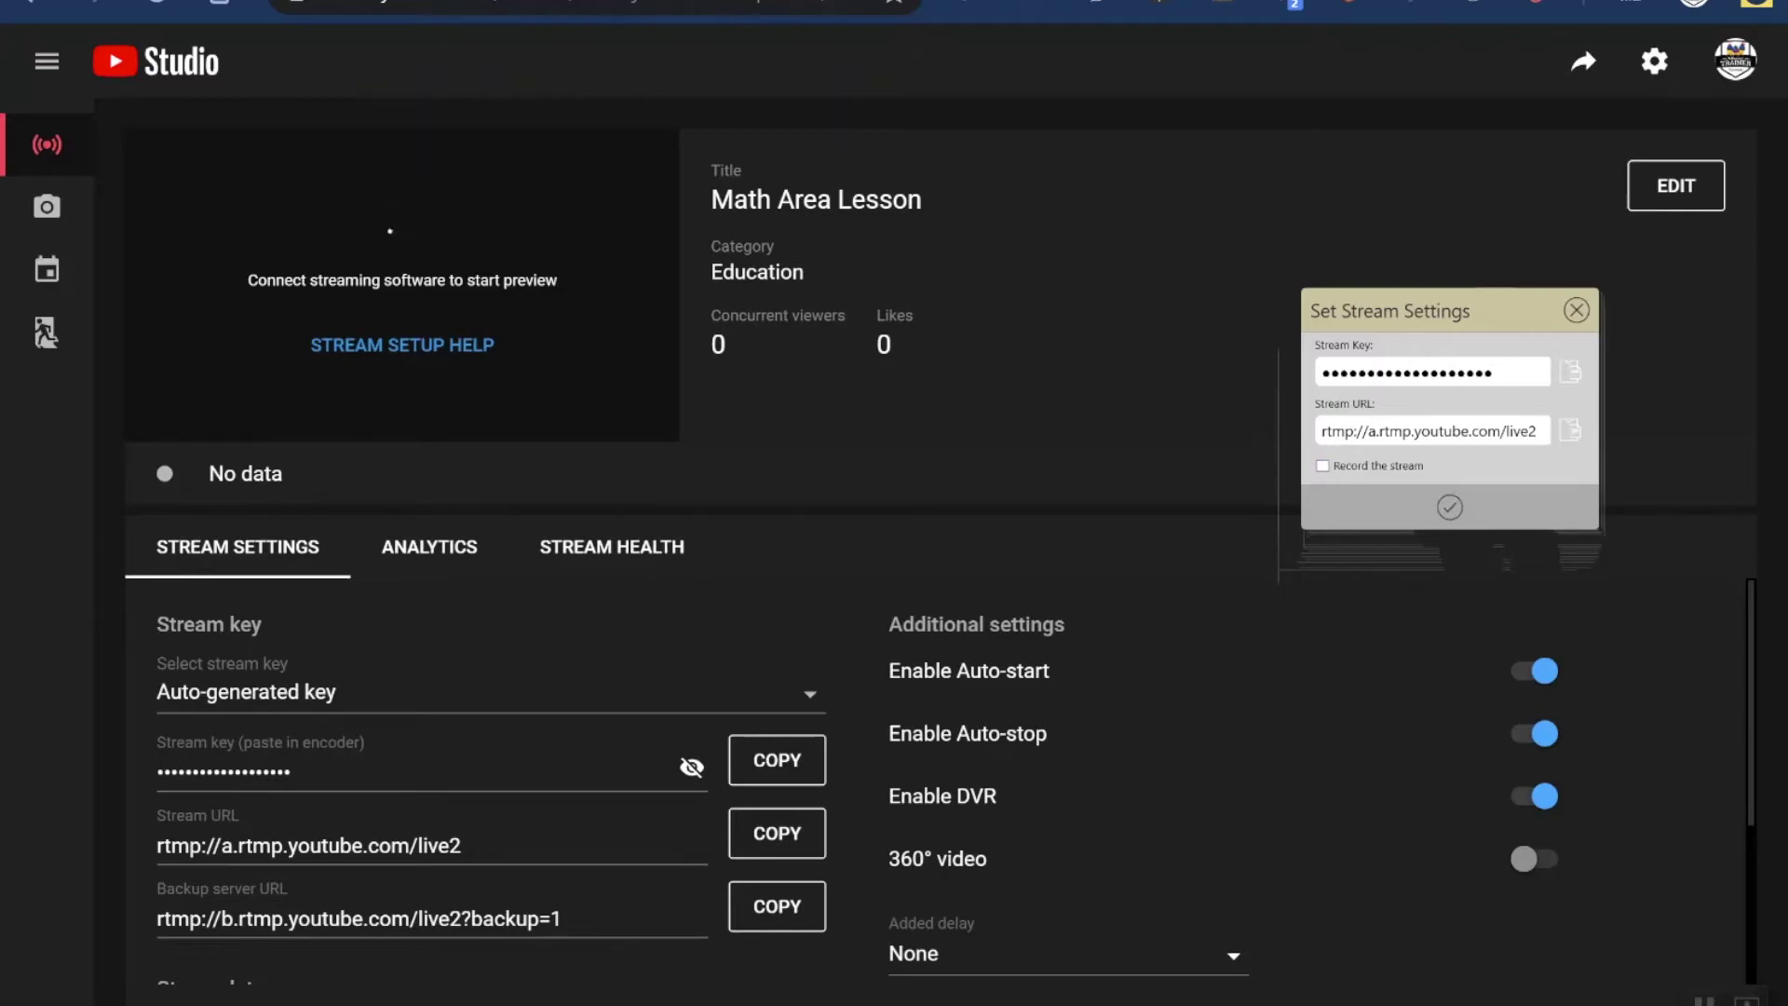
key("alt+Tab")
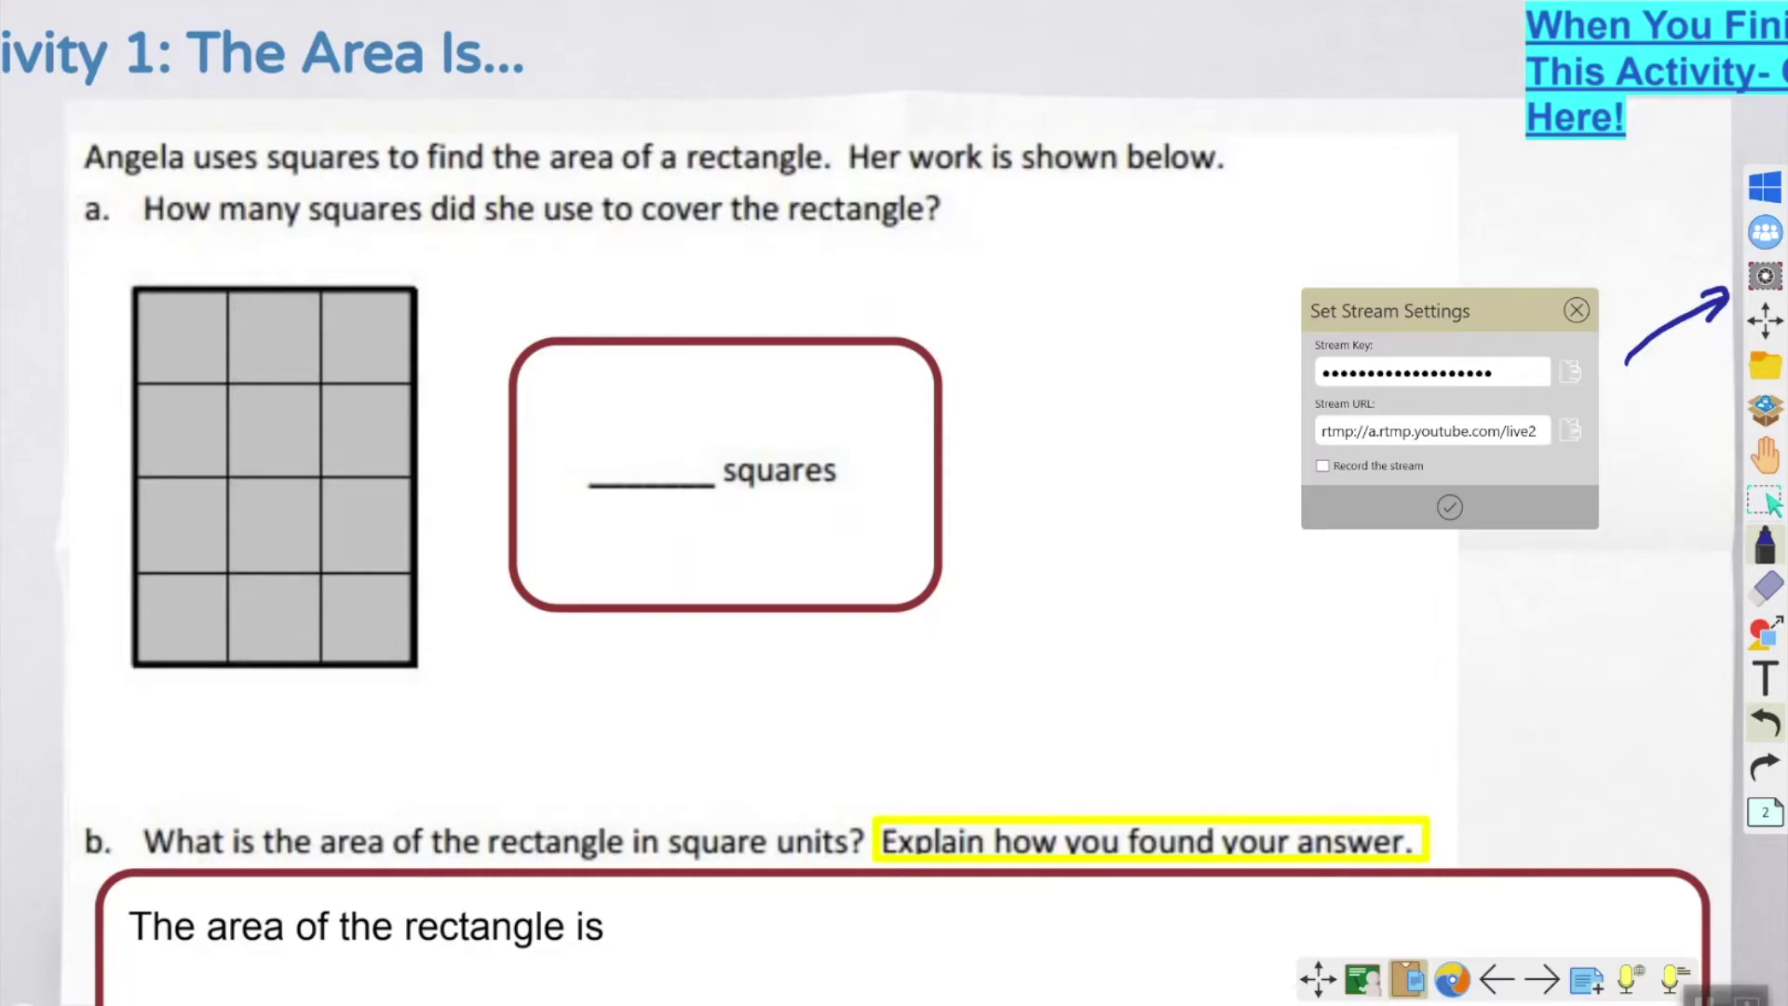
Copy the stream's youtu.be share link in YouTube Studio, then return to the whiteboard
key("alt+Tab")
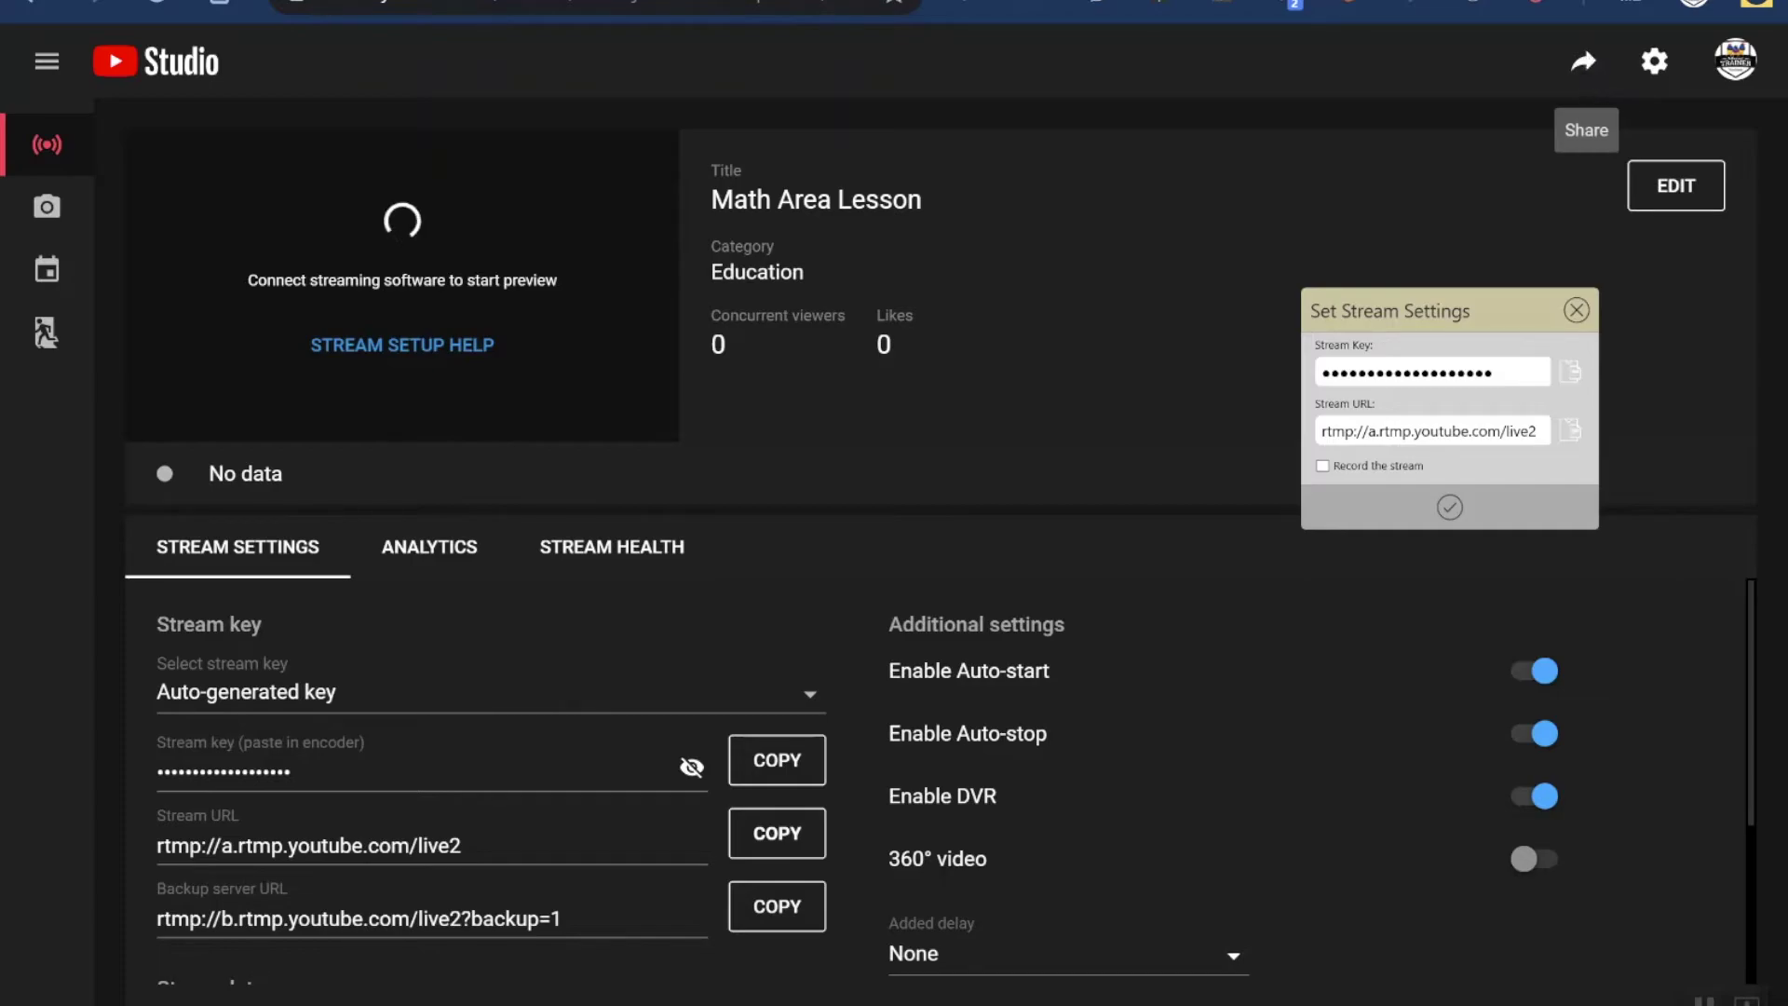
left_click(1586, 70)
left_click_drag(1462, 315, 1443, 493)
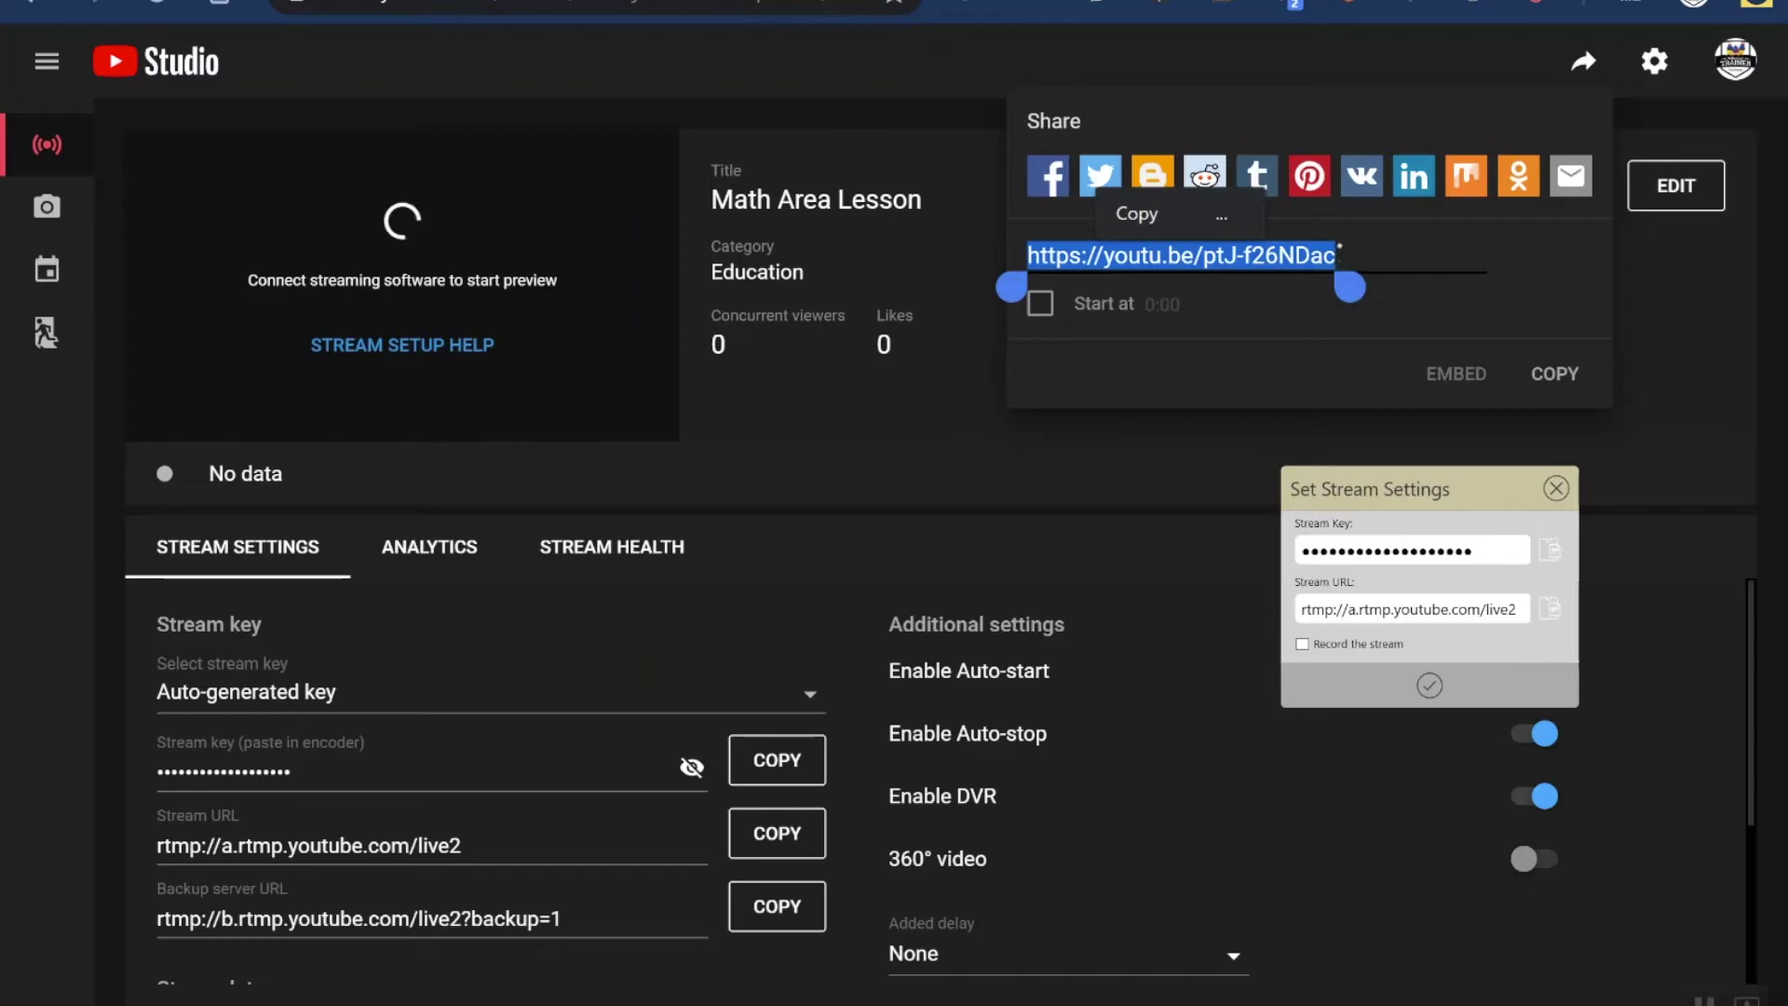
left_click(1137, 213)
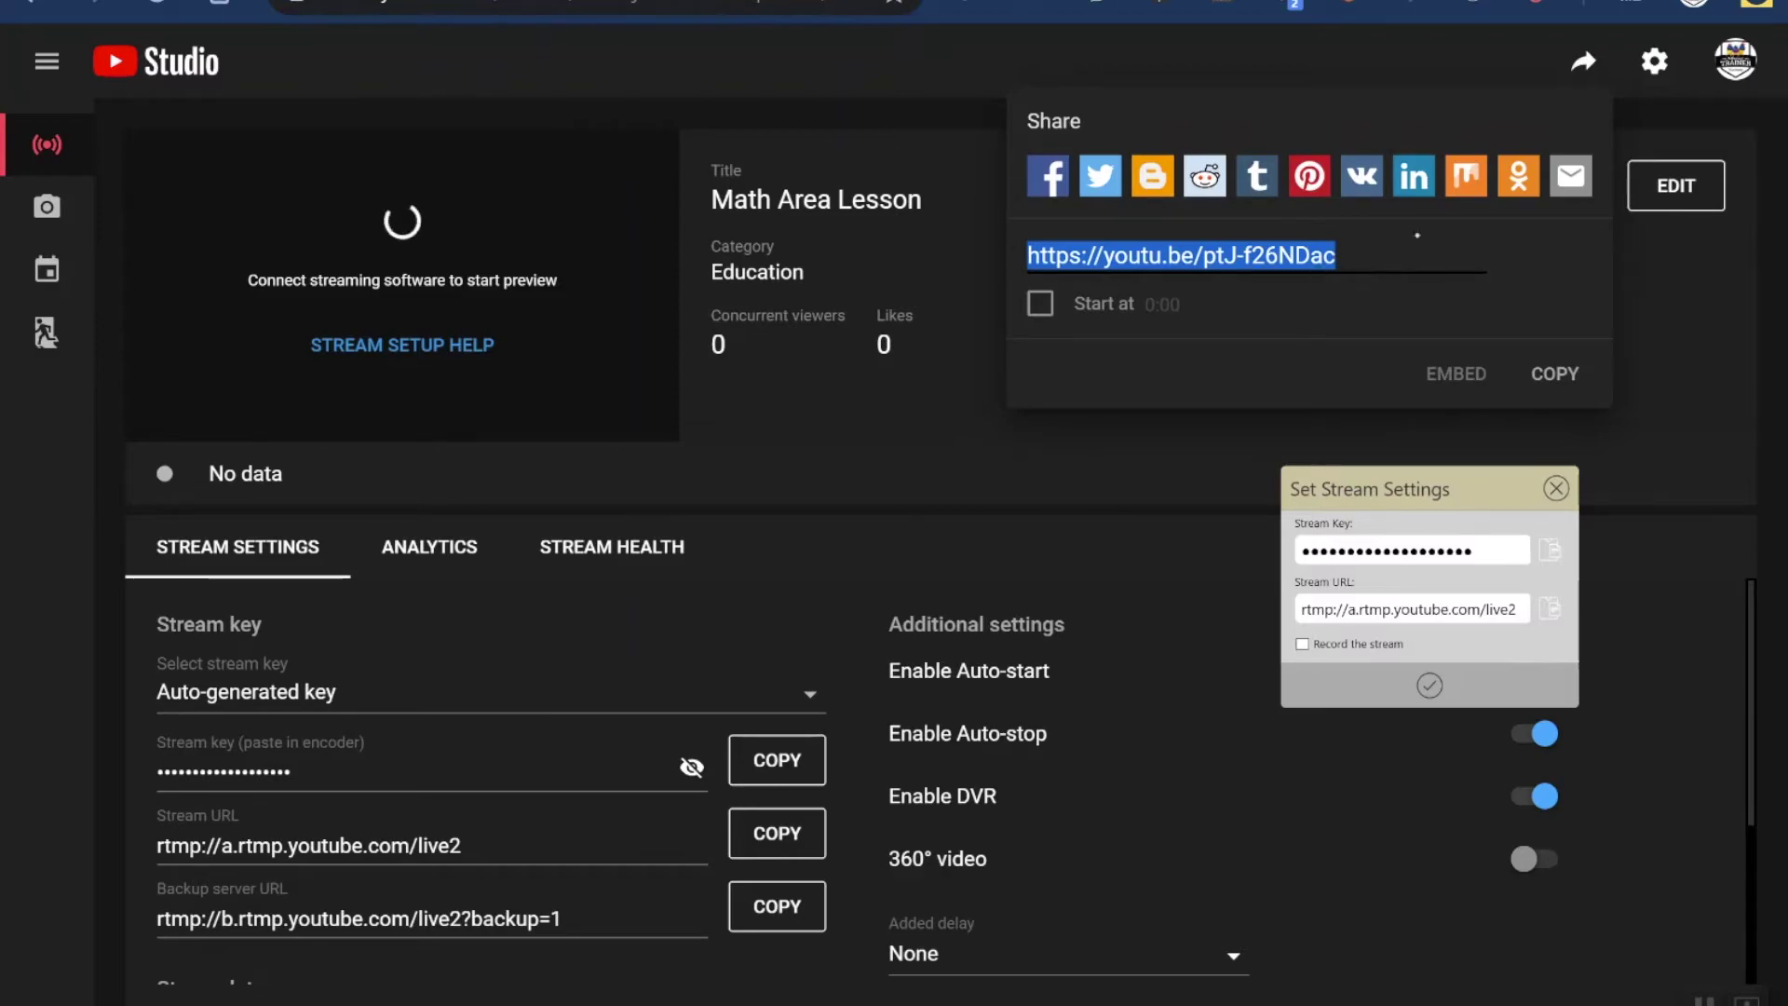
left_click(1690, 329)
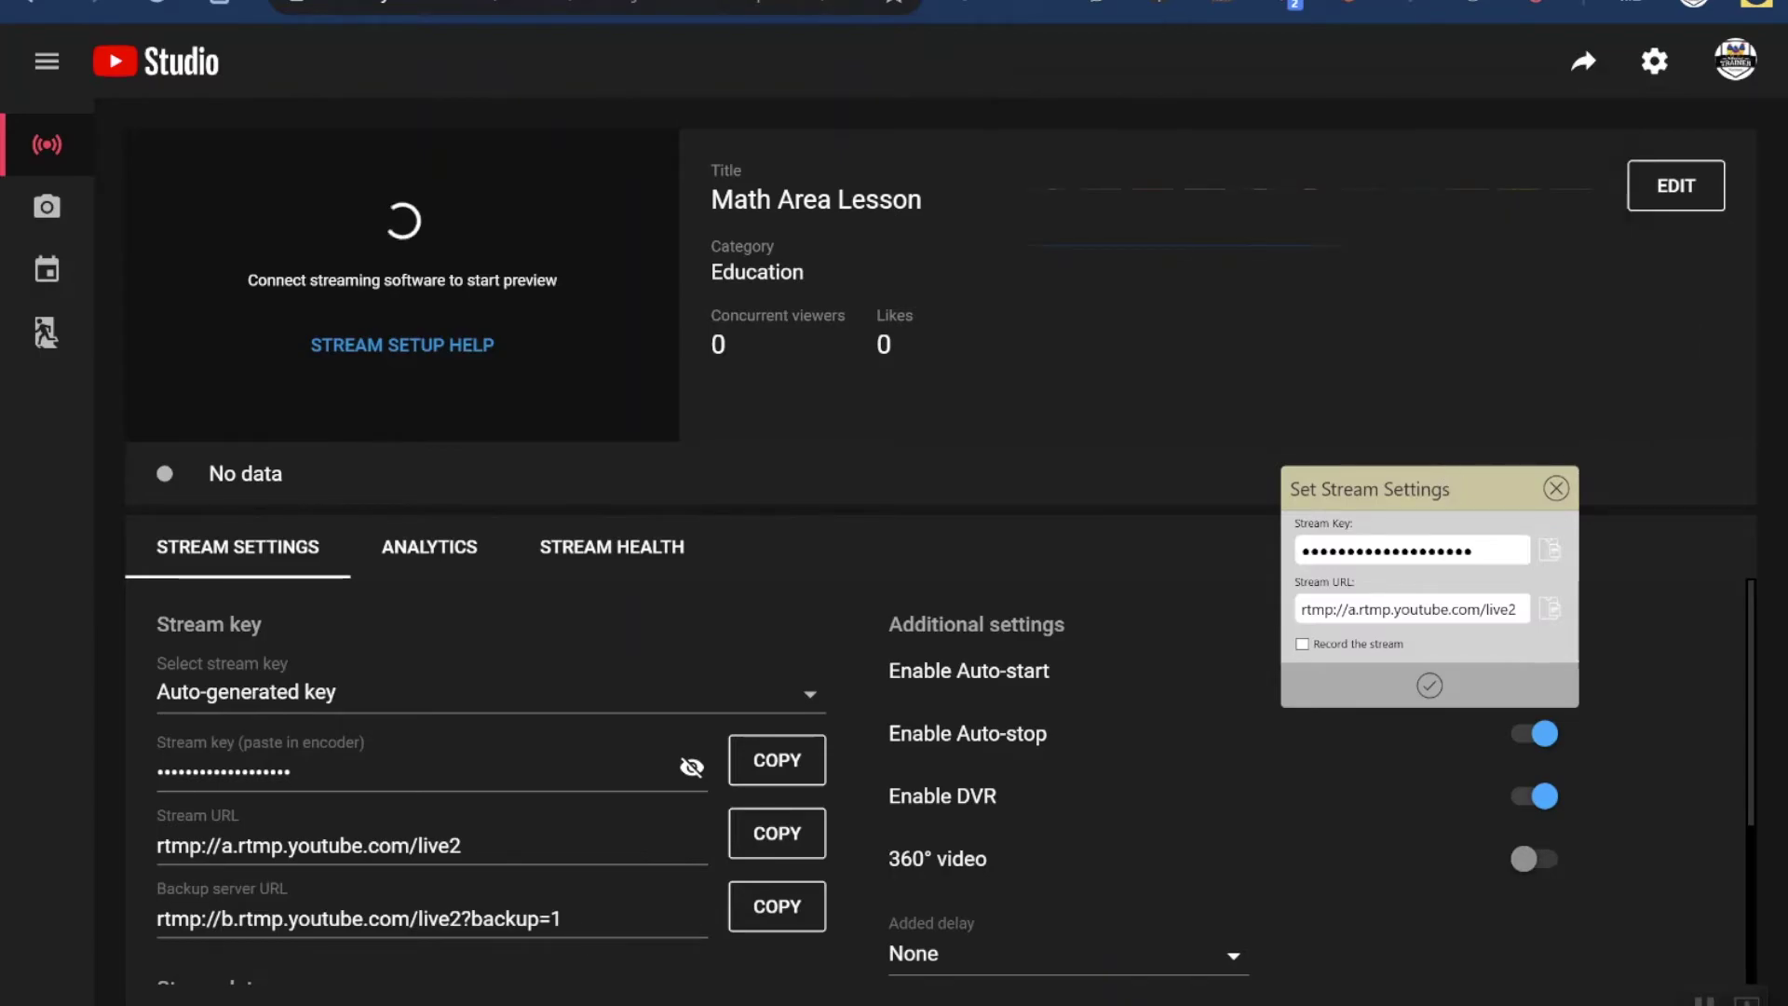
key("alt+Tab")
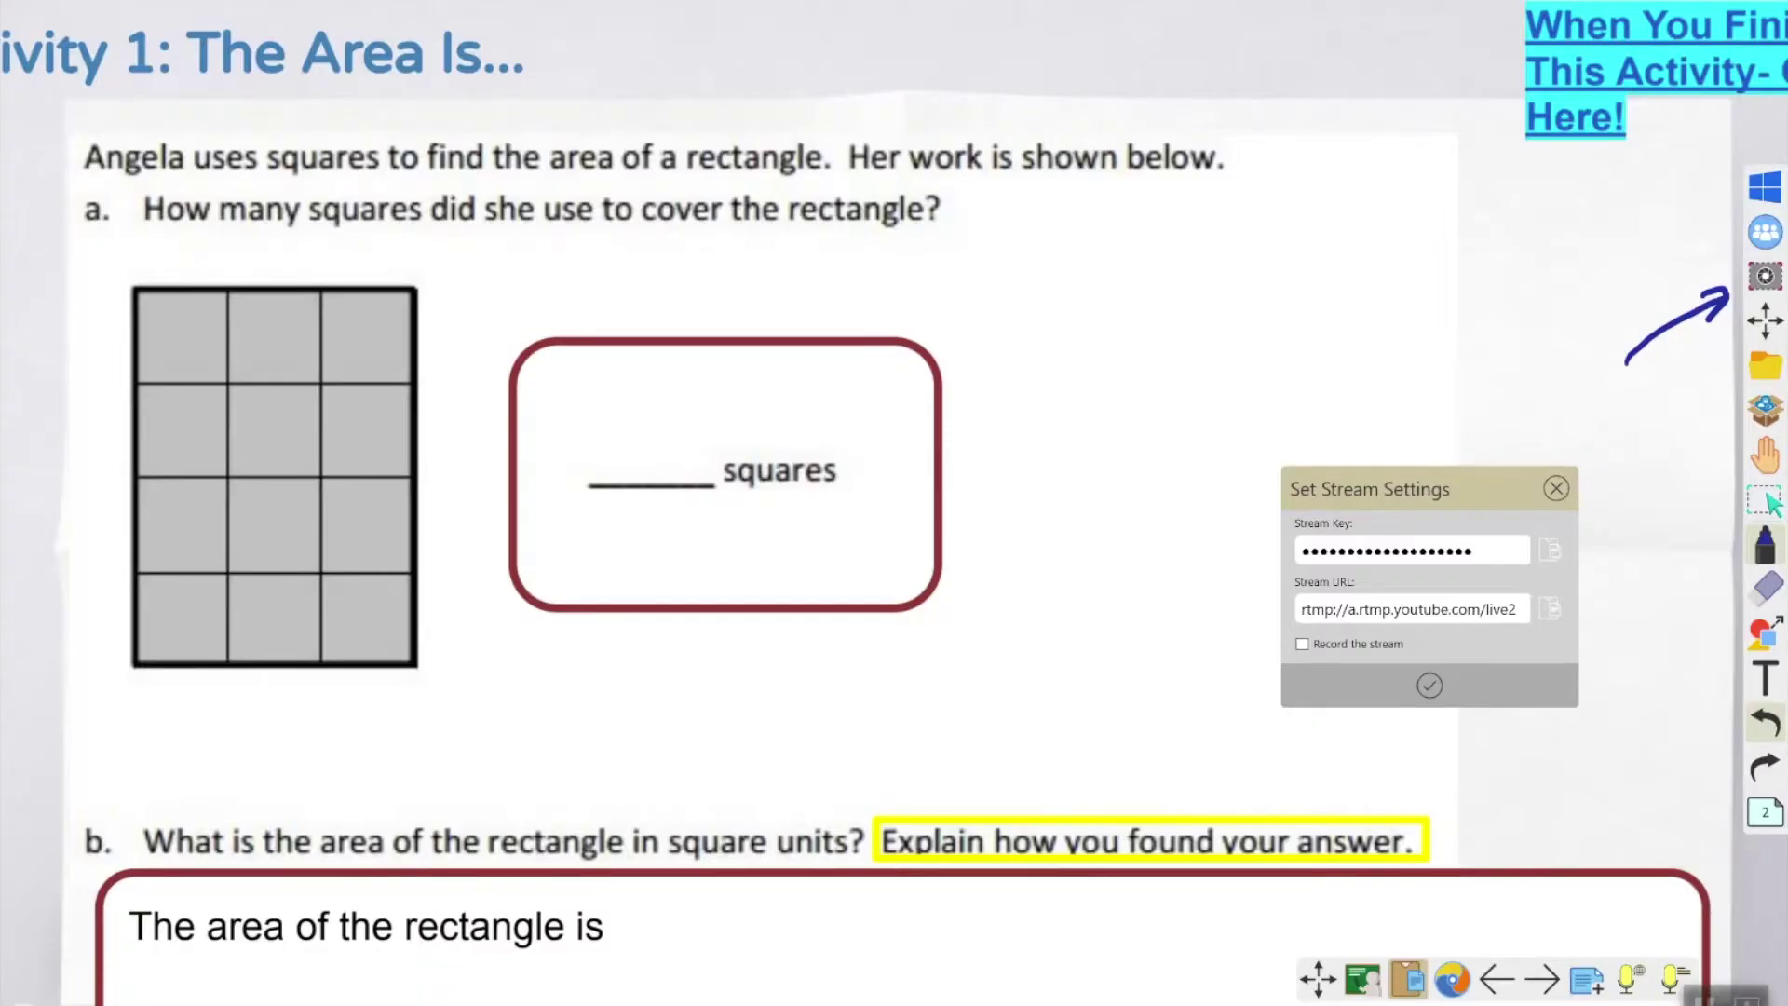
Confirm the stream settings and number the rectangle's twelve squares 1 to 12
left_click(1431, 685)
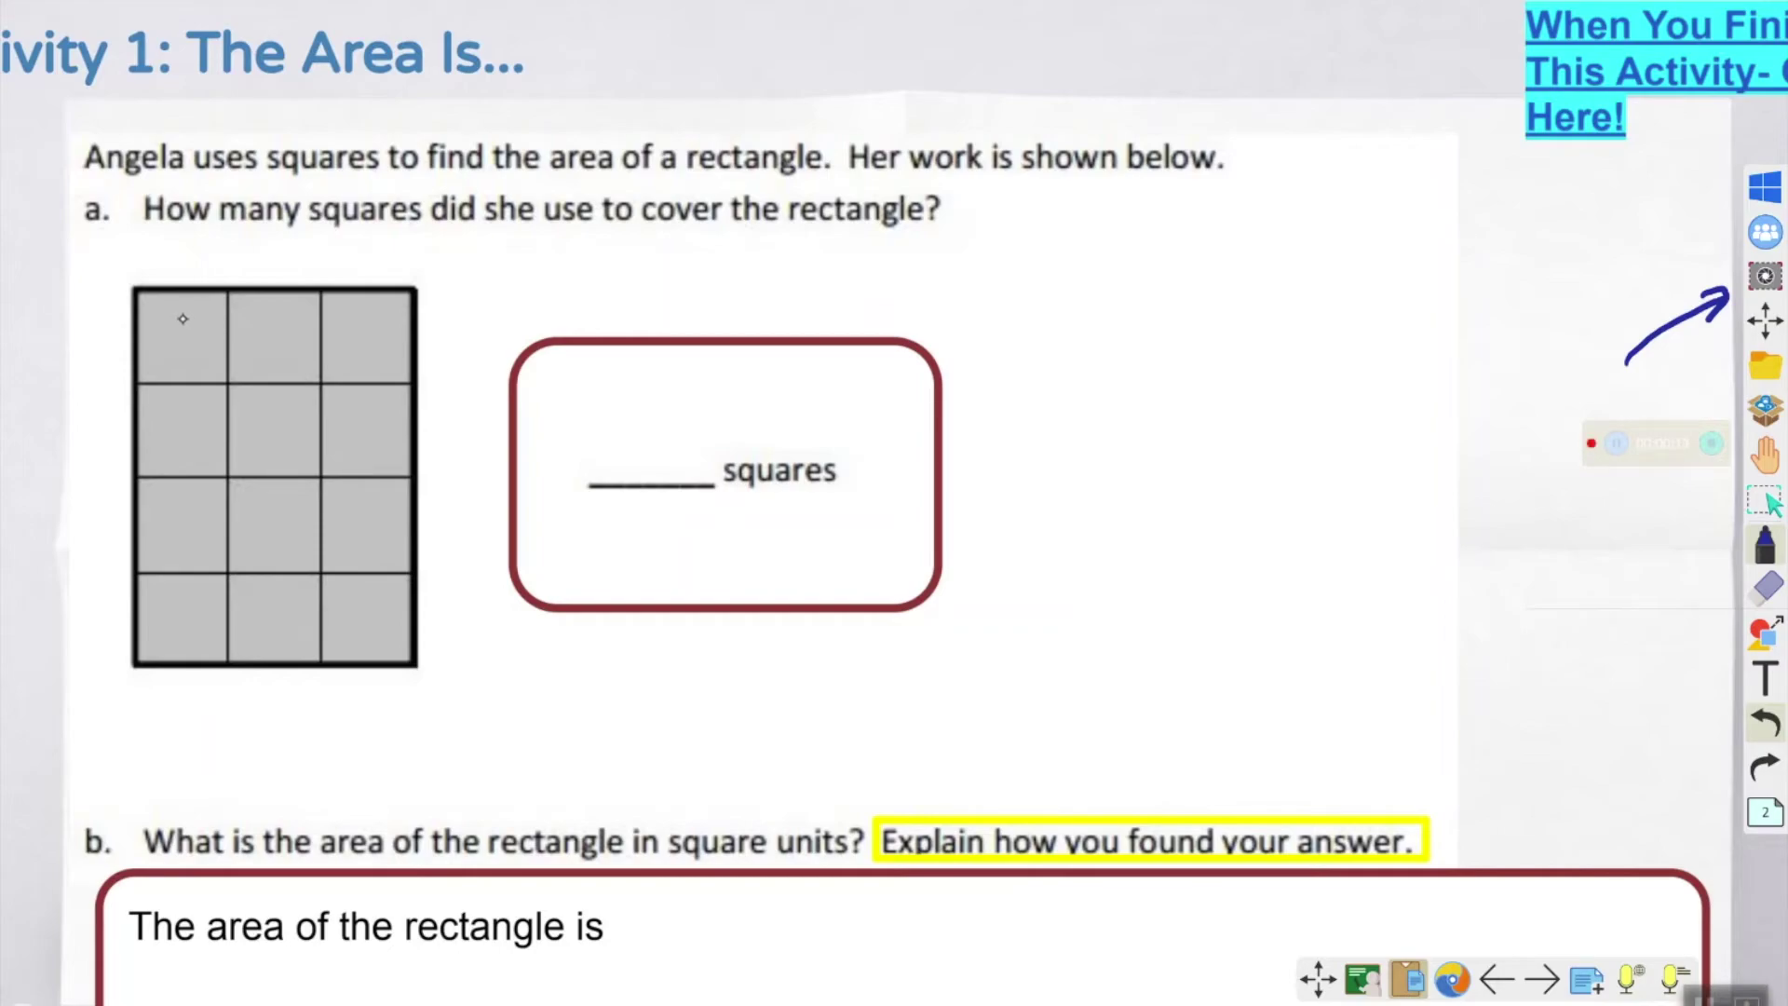
left_click_drag(174, 311, 170, 371)
mouse_move(250, 322)
left_mouse_down()
mouse_move(270, 313)
mouse_move(303, 361)
mouse_move(366, 330)
mouse_move(337, 365)
left_mouse_up()
mouse_move(155, 404)
left_mouse_down()
mouse_move(184, 448)
mouse_move(173, 482)
left_mouse_up()
mouse_move(295, 407)
left_mouse_down()
mouse_move(272, 465)
mouse_move(243, 470)
left_mouse_up()
mouse_move(383, 394)
left_mouse_down()
mouse_move(352, 465)
mouse_move(344, 451)
left_mouse_up()
mouse_move(162, 504)
left_mouse_down()
mouse_move(197, 503)
mouse_move(173, 550)
left_mouse_up()
mouse_move(296, 510)
left_mouse_down()
mouse_move(372, 514)
mouse_move(361, 563)
left_mouse_up()
left_click_drag(164, 591, 163, 657)
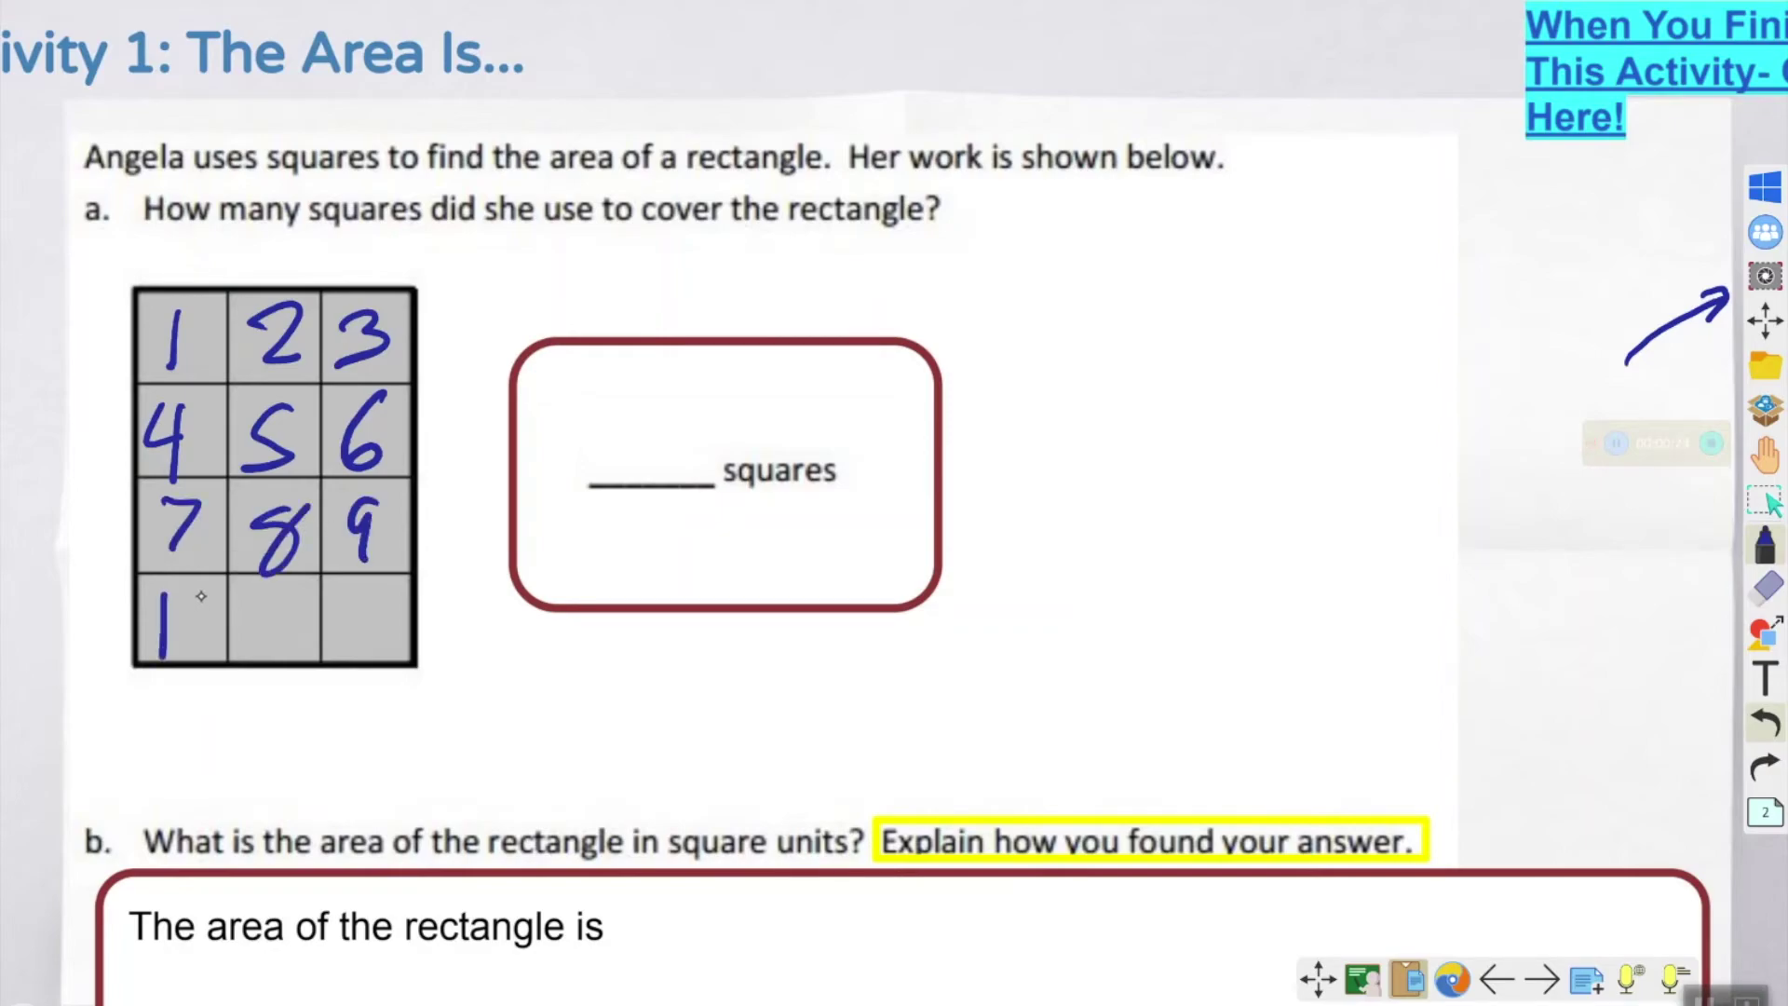
mouse_move(203, 597)
left_mouse_down()
mouse_move(269, 652)
mouse_move(347, 649)
left_mouse_up()
left_click_drag(369, 616, 407, 641)
Write 12 as the answer above 'squares', then open a new browser tab
mouse_move(629, 388)
left_mouse_down()
mouse_move(629, 456)
mouse_move(697, 457)
left_mouse_up()
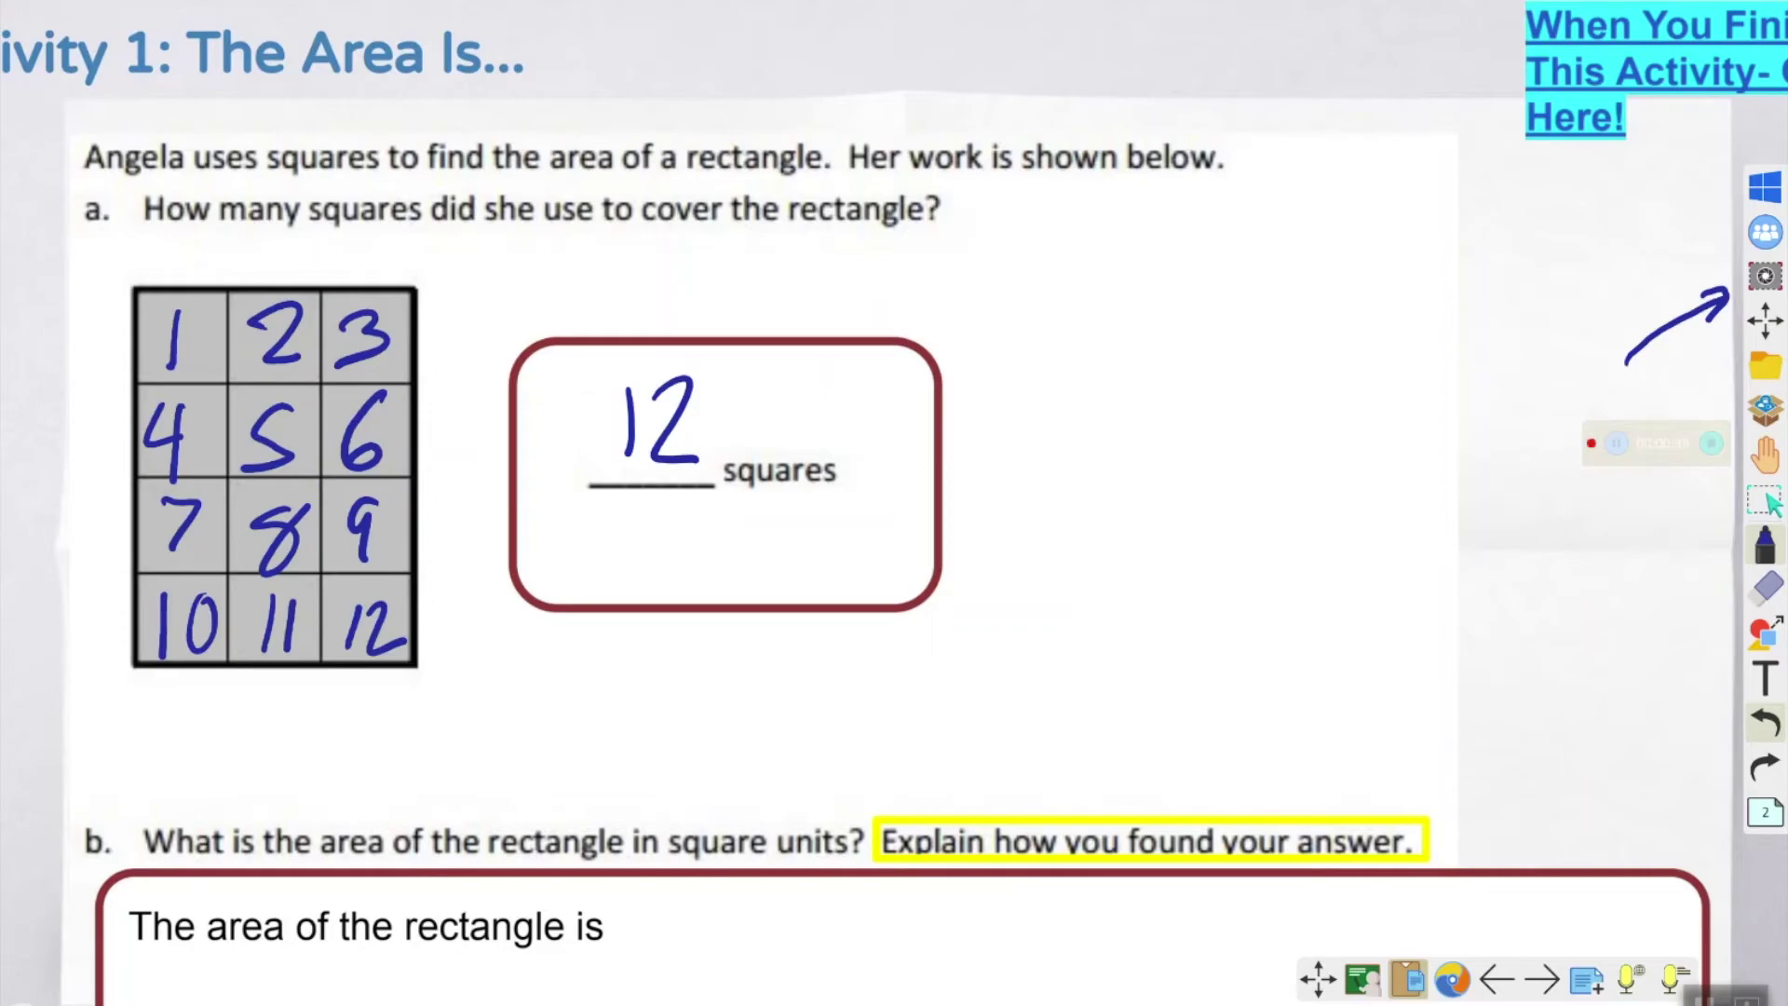
key("alt+Tab")
key("ctrl+t")
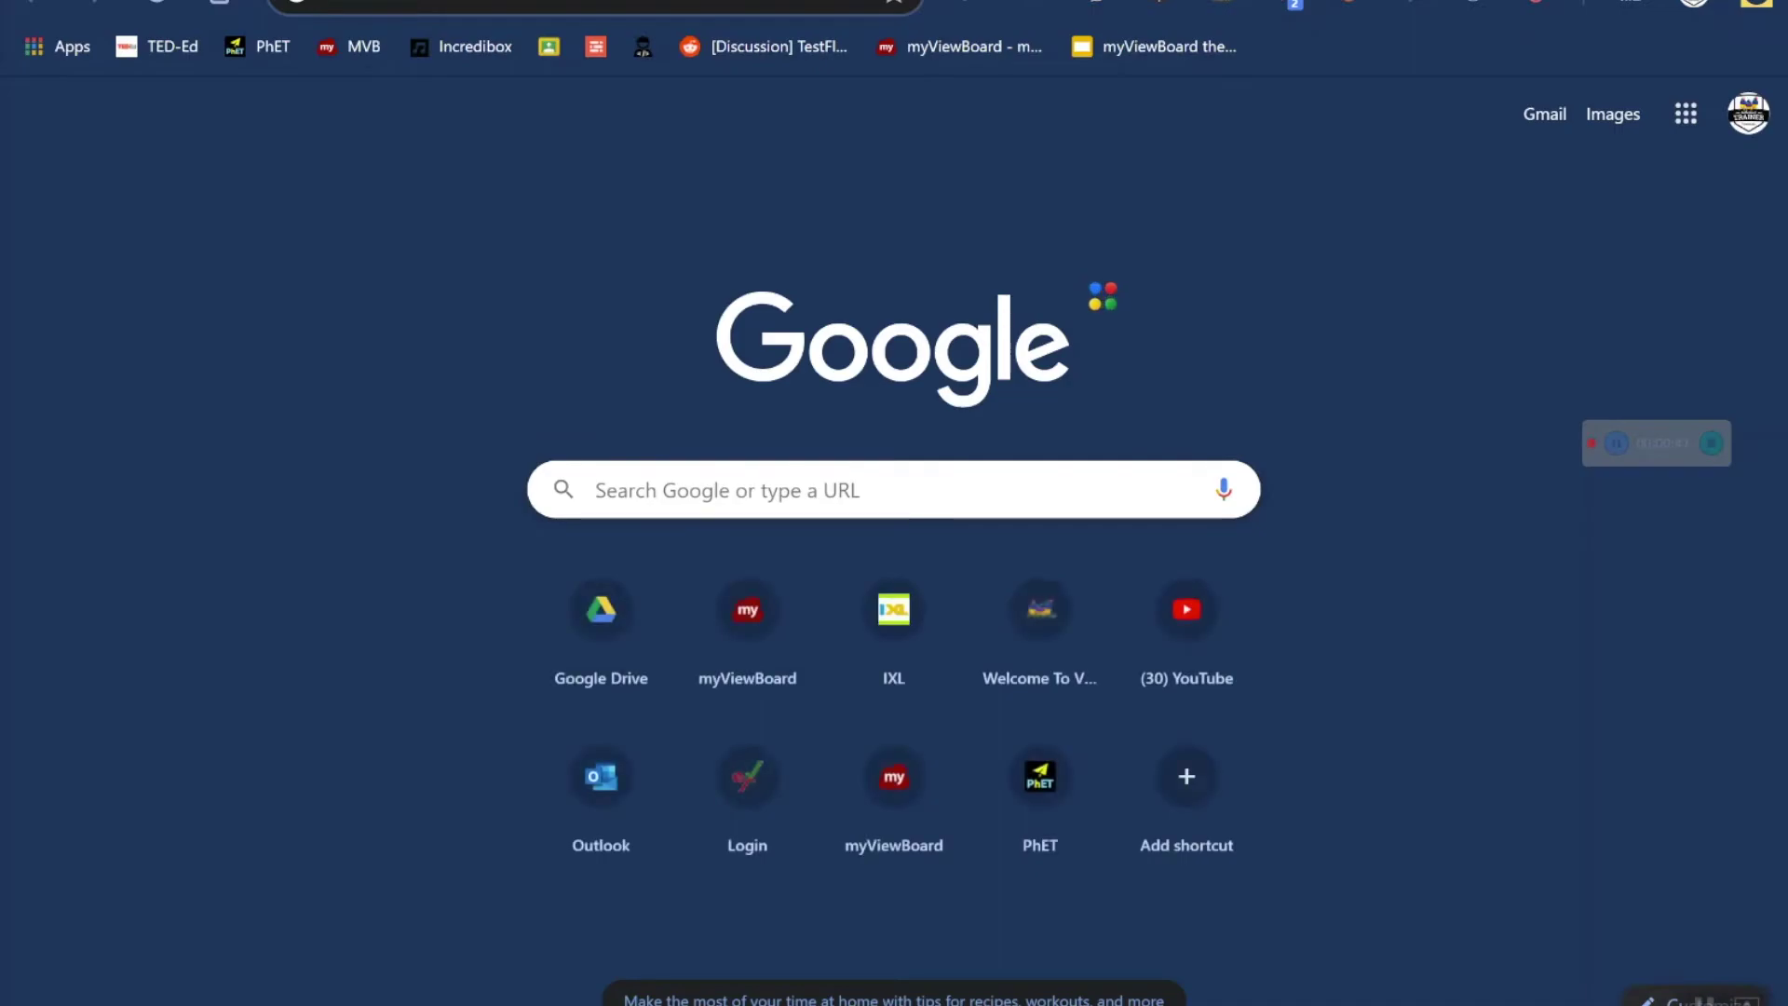
Load the IXL home page at ixl.com in Chrome
type("ixl.com")
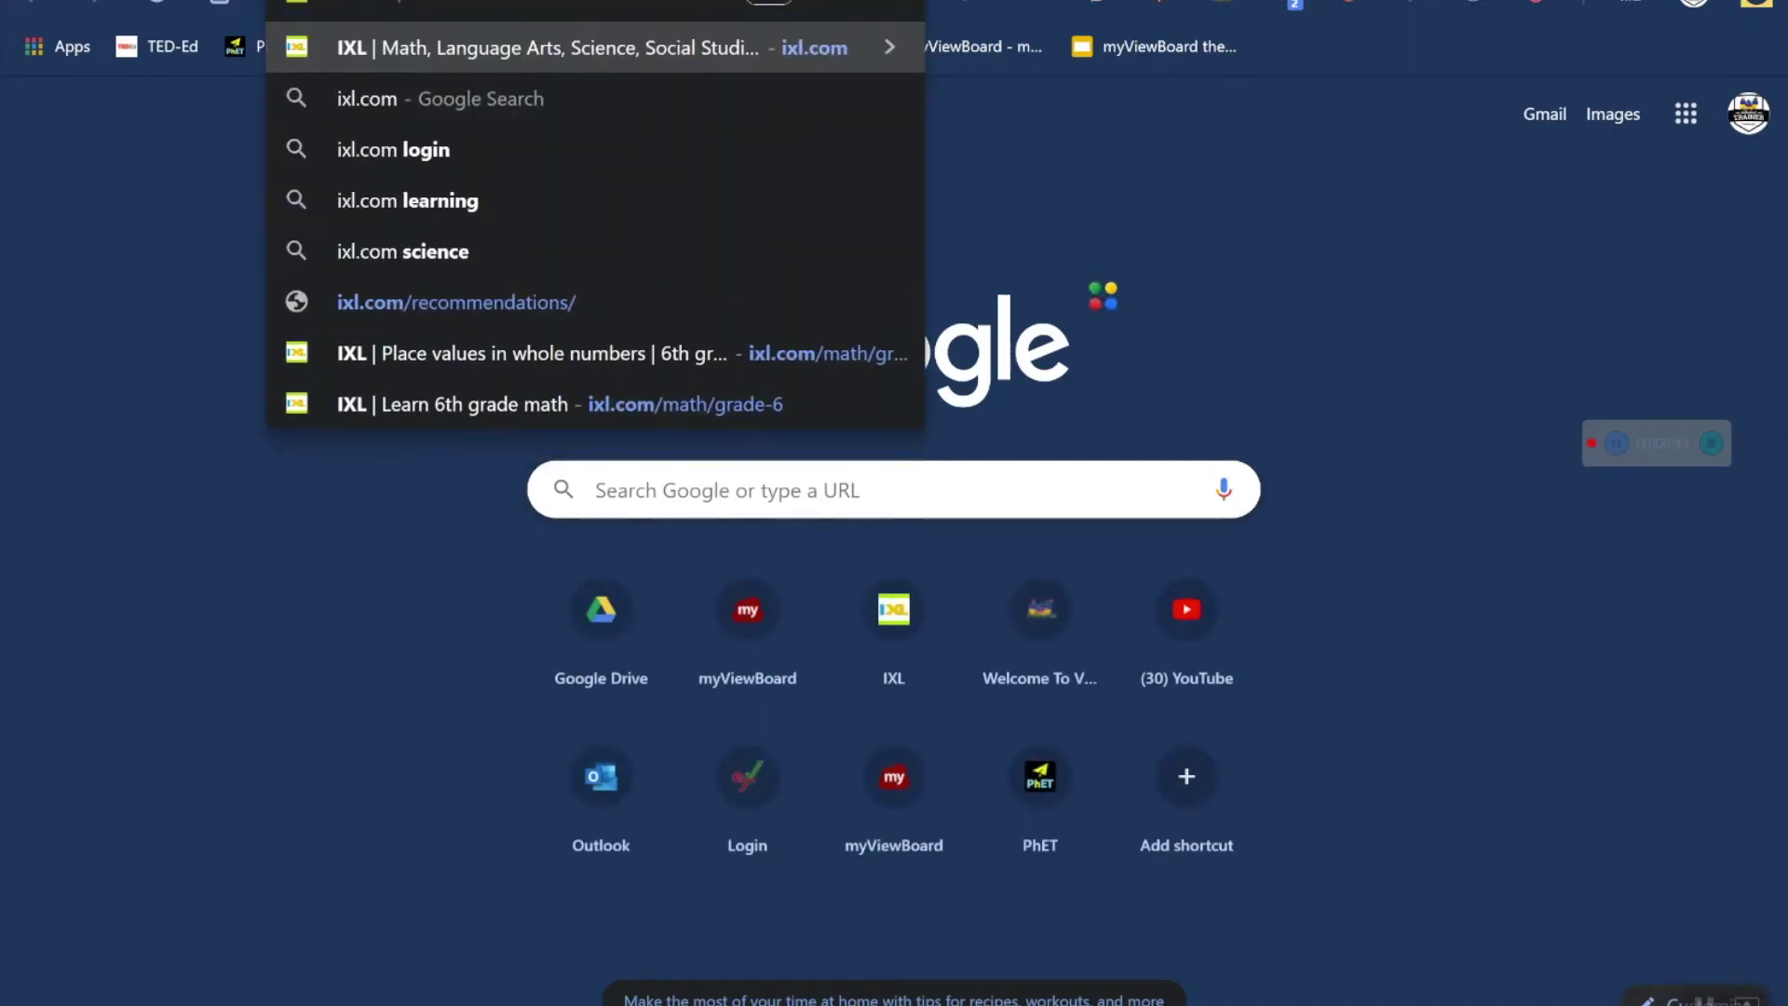
key("Return")
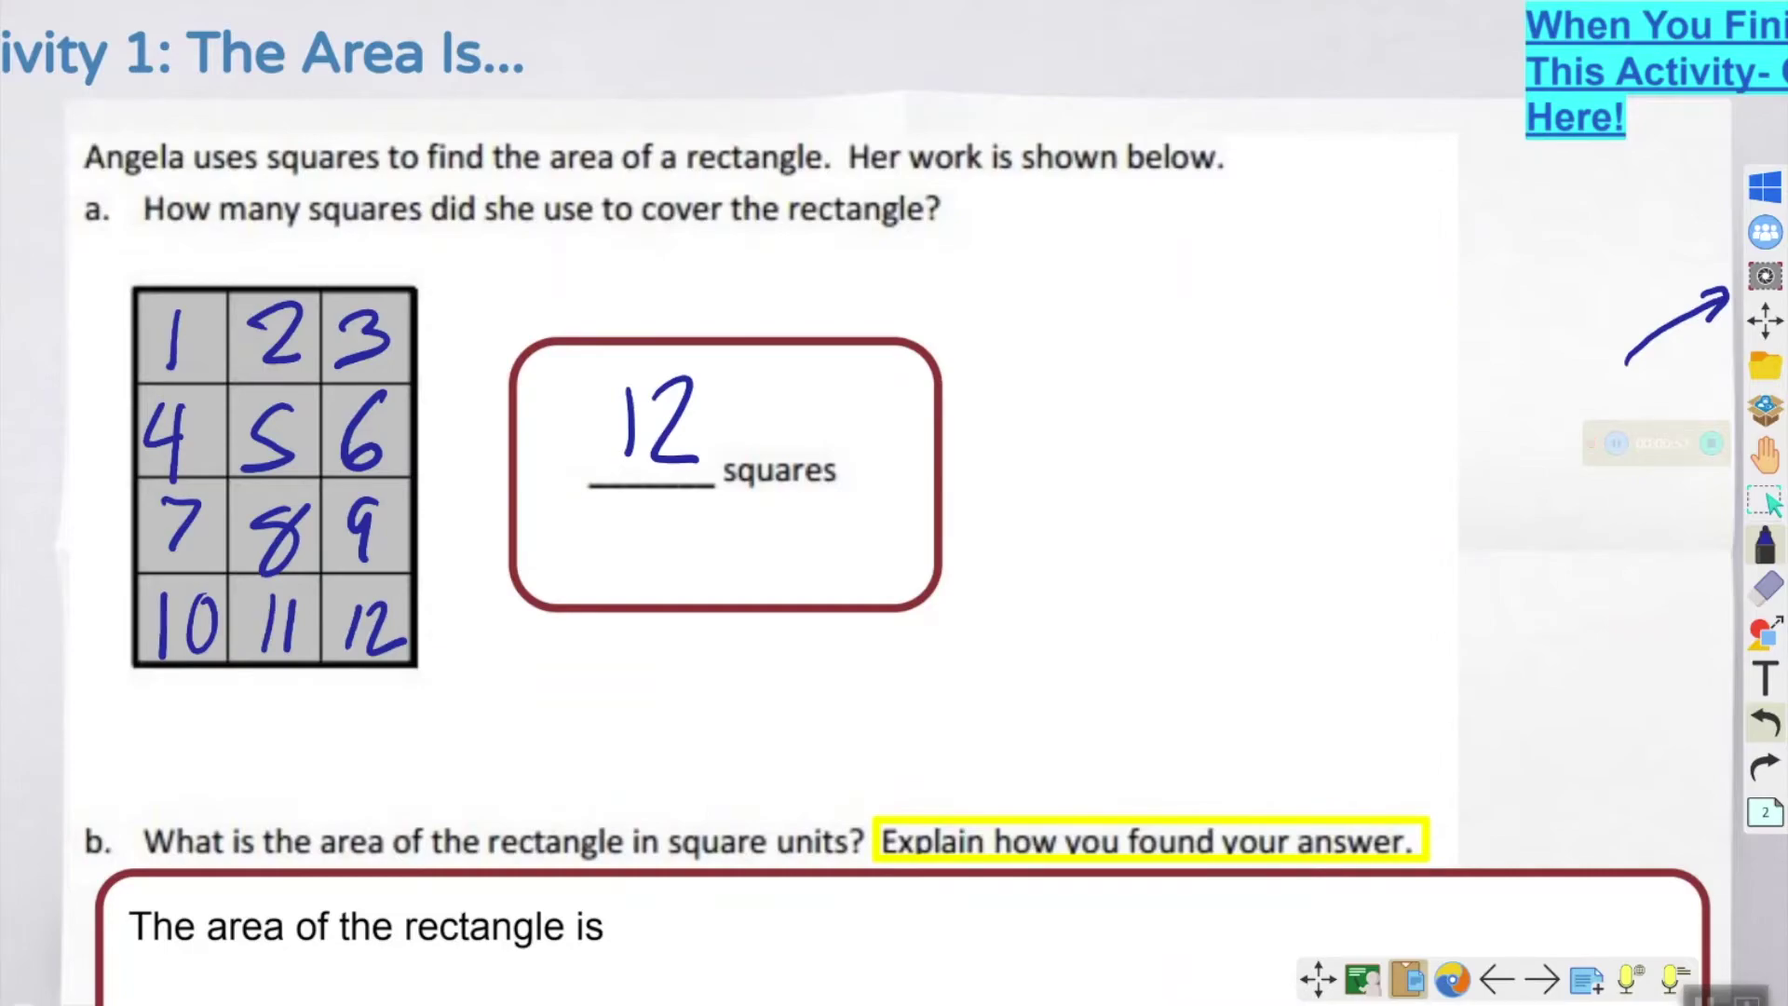
Move the recording timer aside, expand the recorder controls, and check the live stream in YouTube Studio
left_click_drag(1712, 444, 1467, 344)
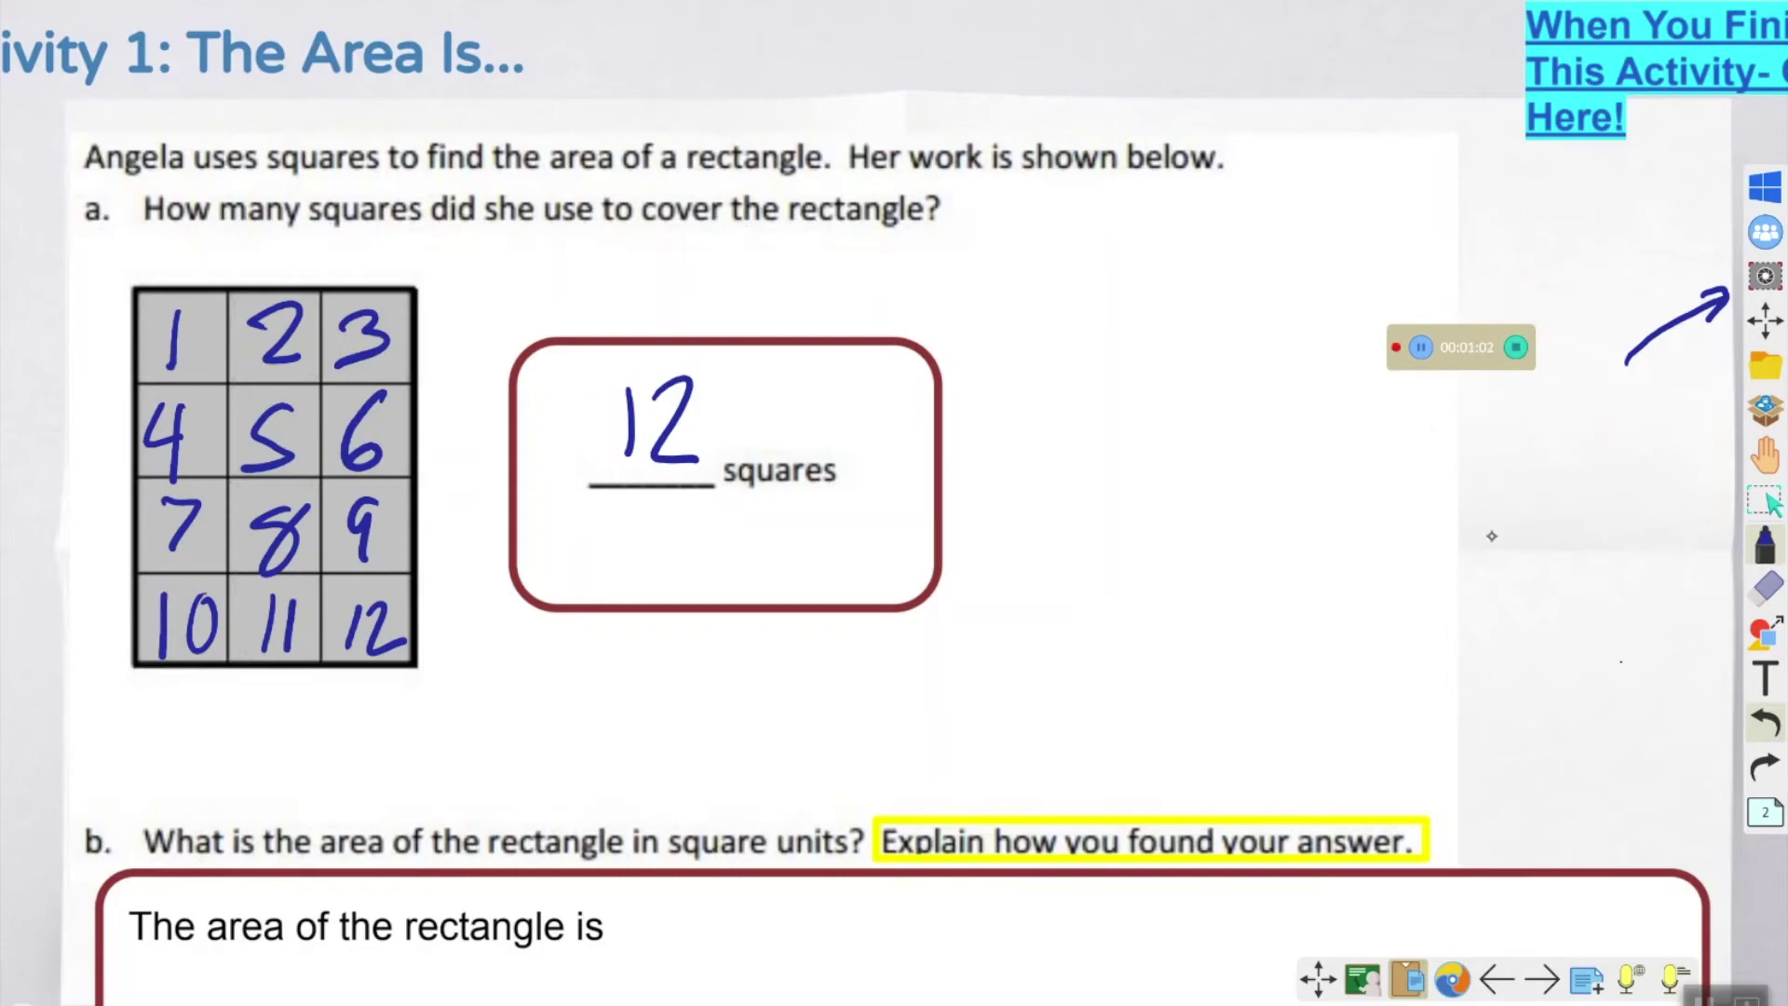
left_click_drag(1514, 533, 1534, 545)
left_click(1511, 348)
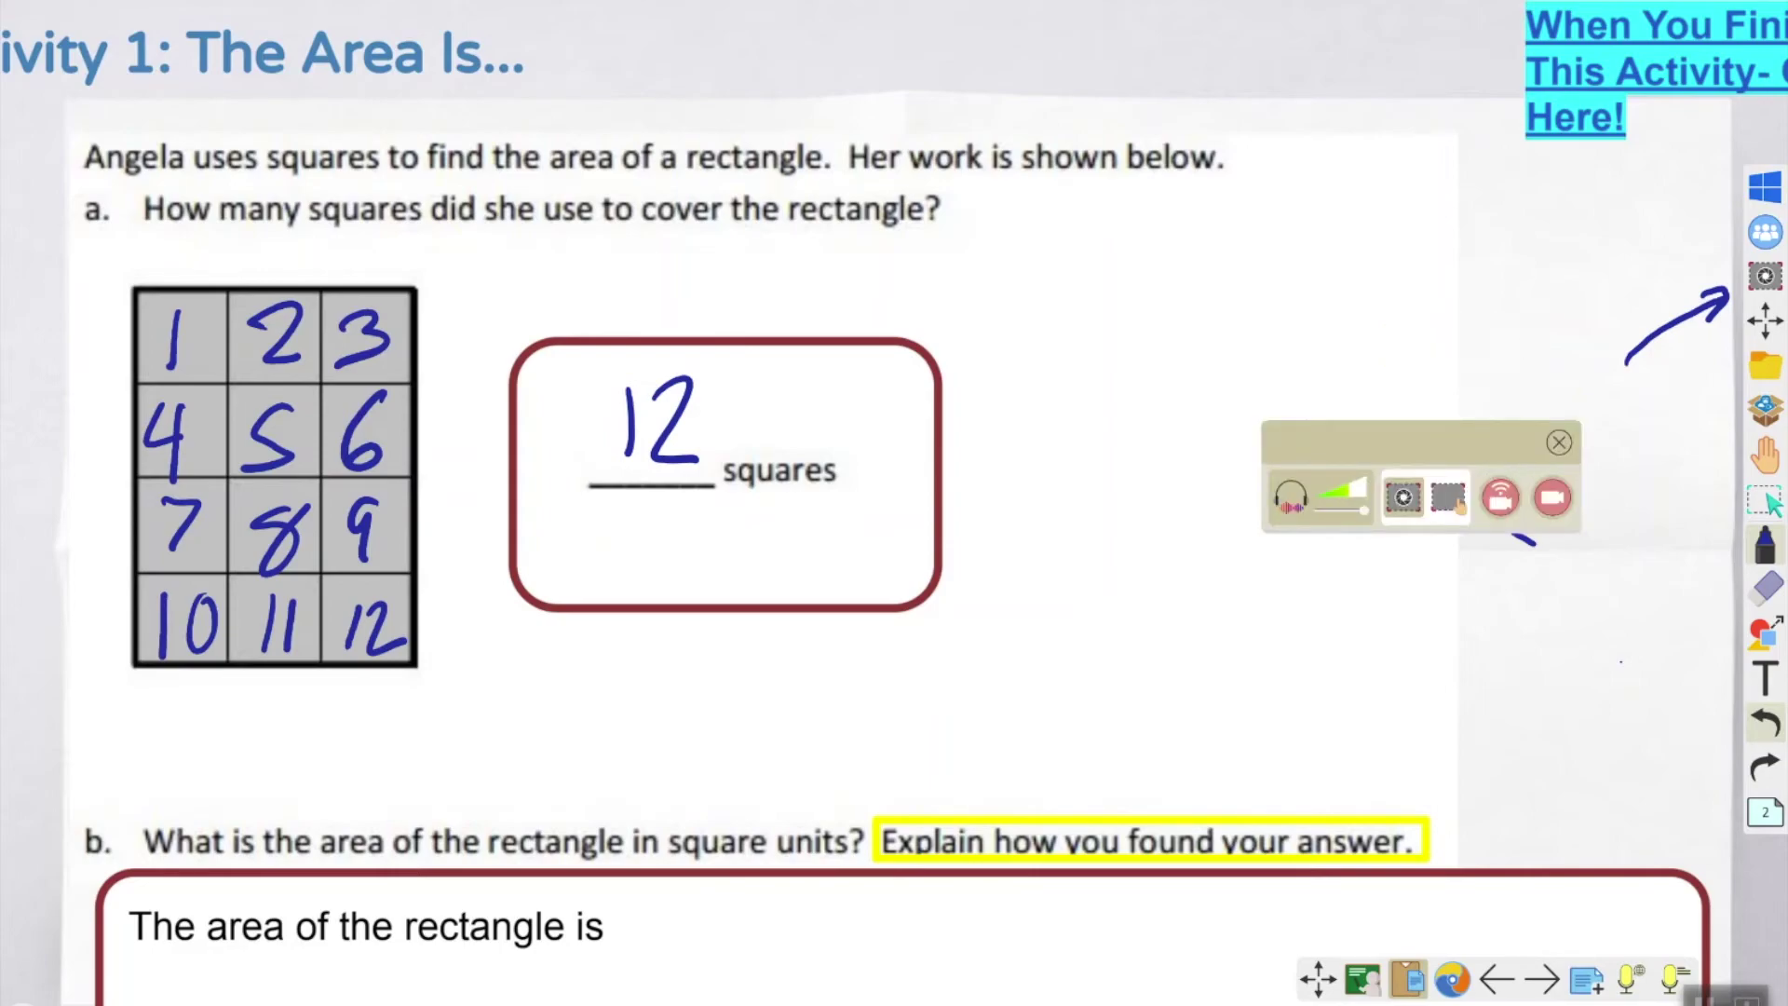
key("alt+Tab")
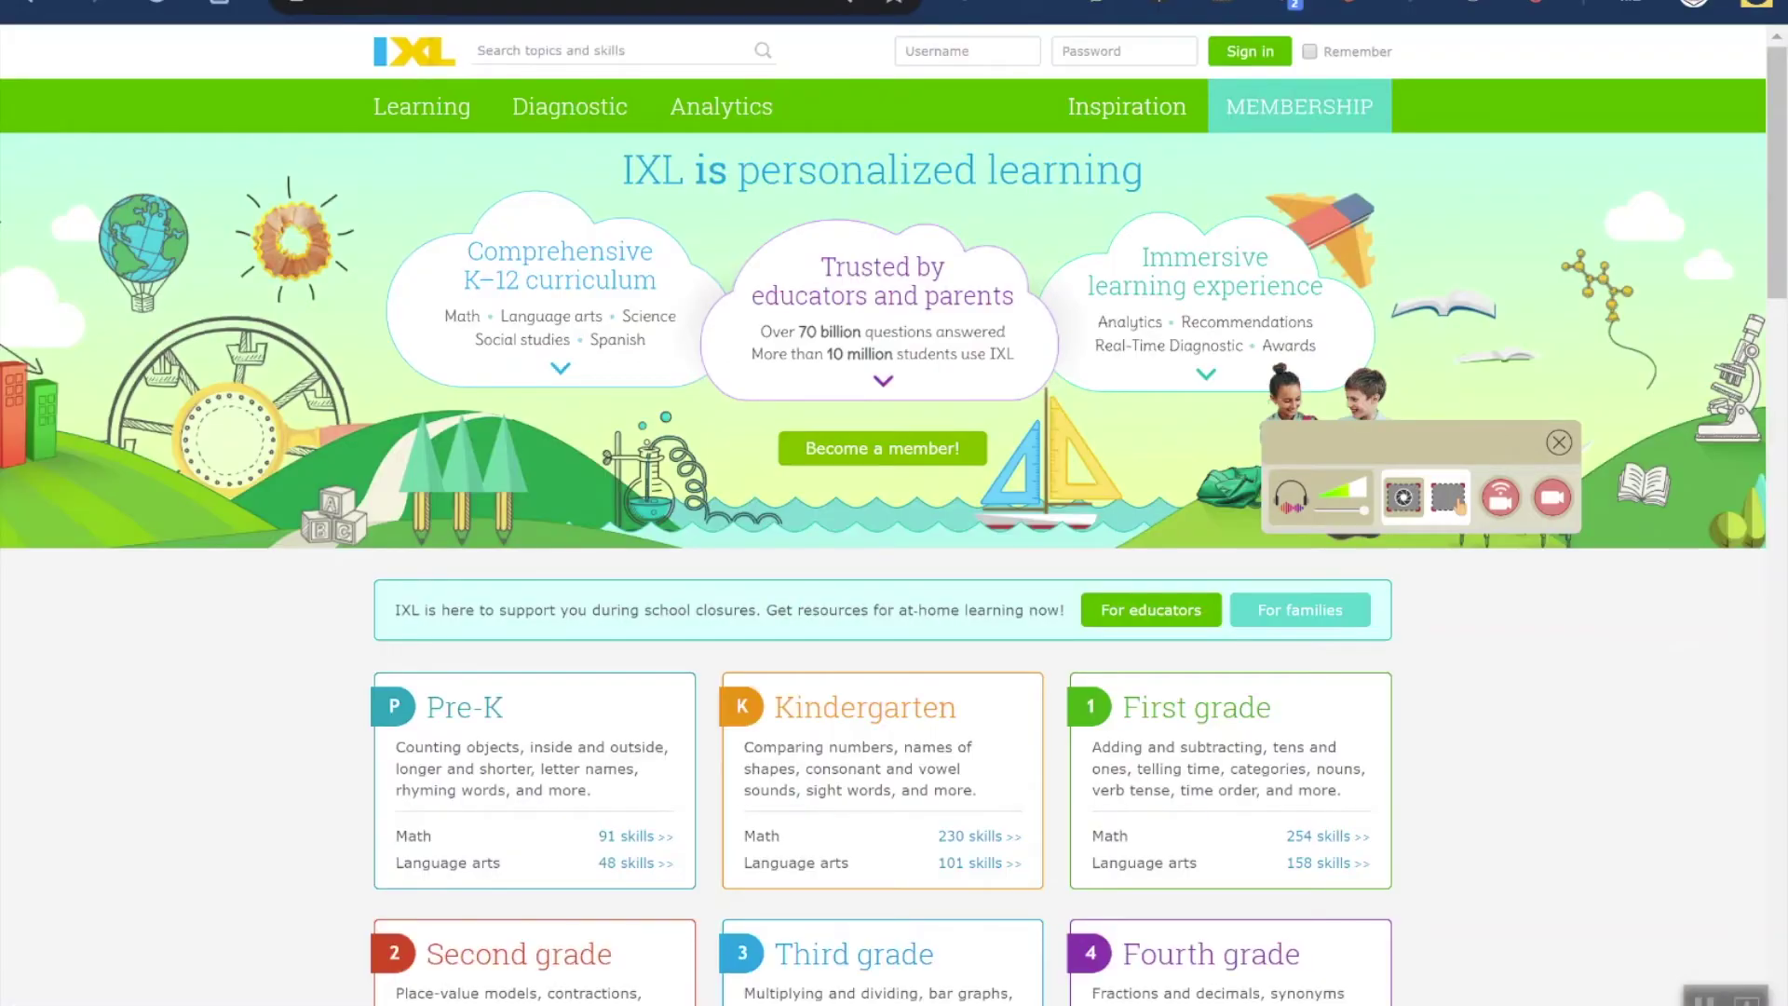
key("ctrl+Tab")
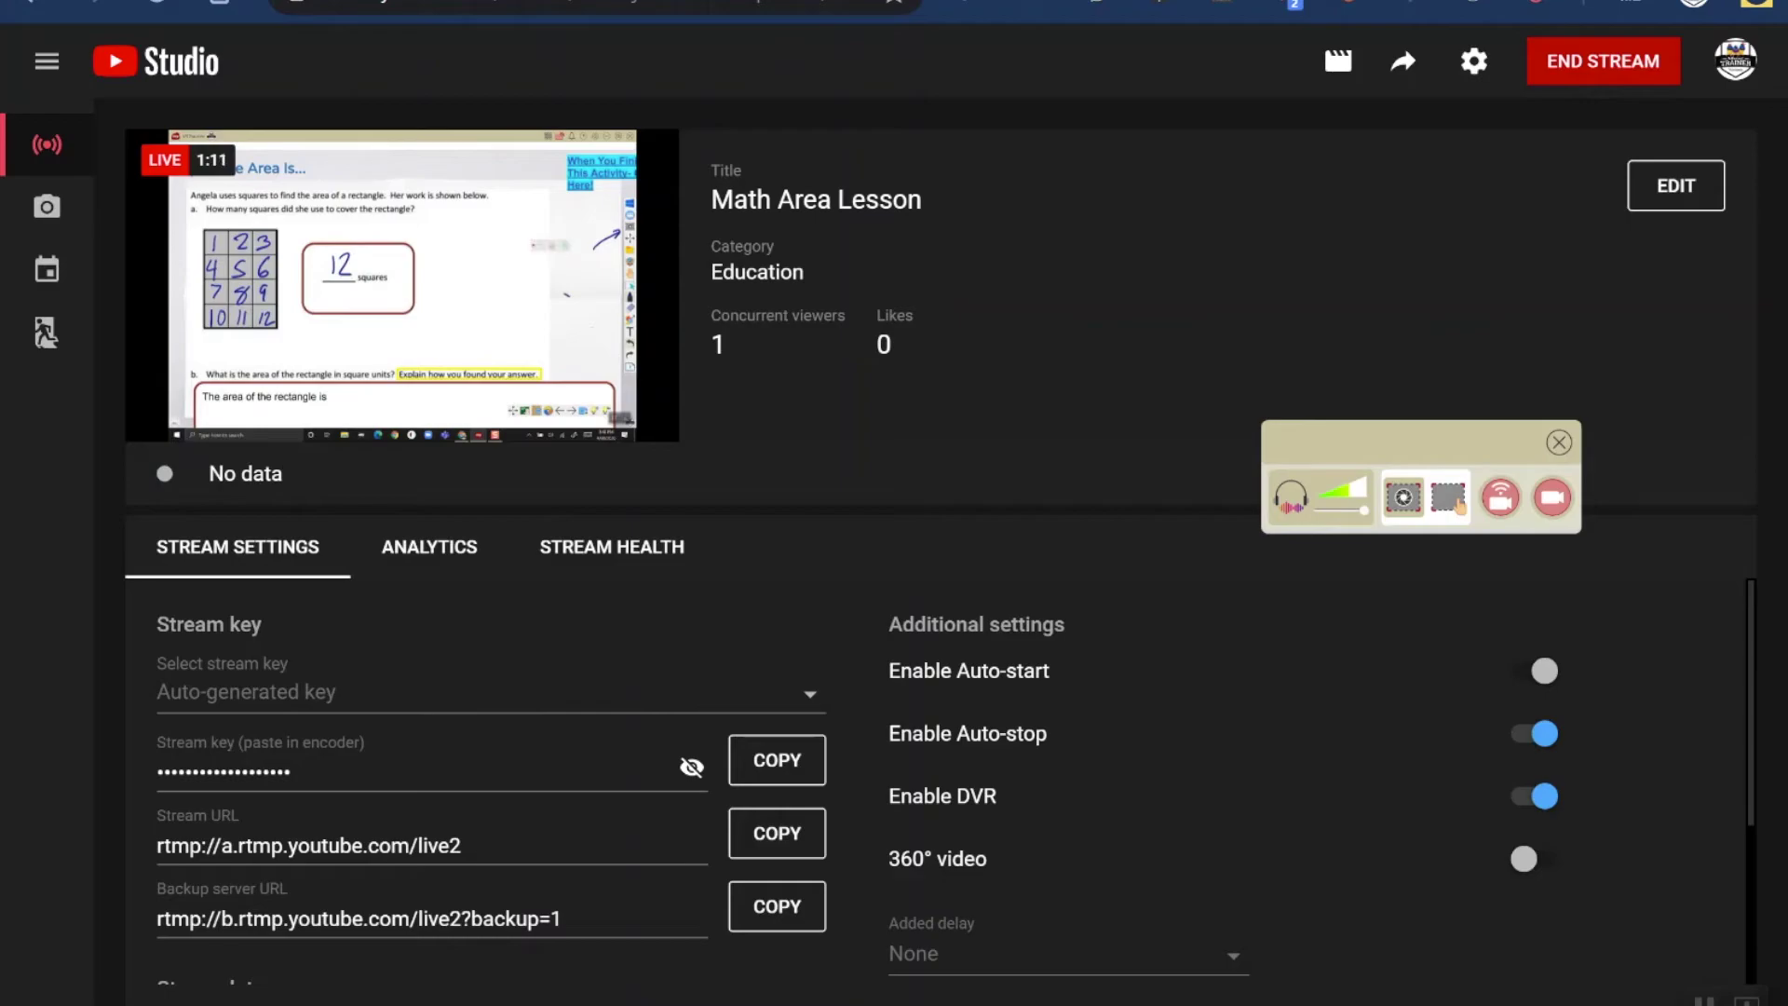
Close the recorder controls and open the finished 1:07 stream in the Studio editor
left_click(1560, 440)
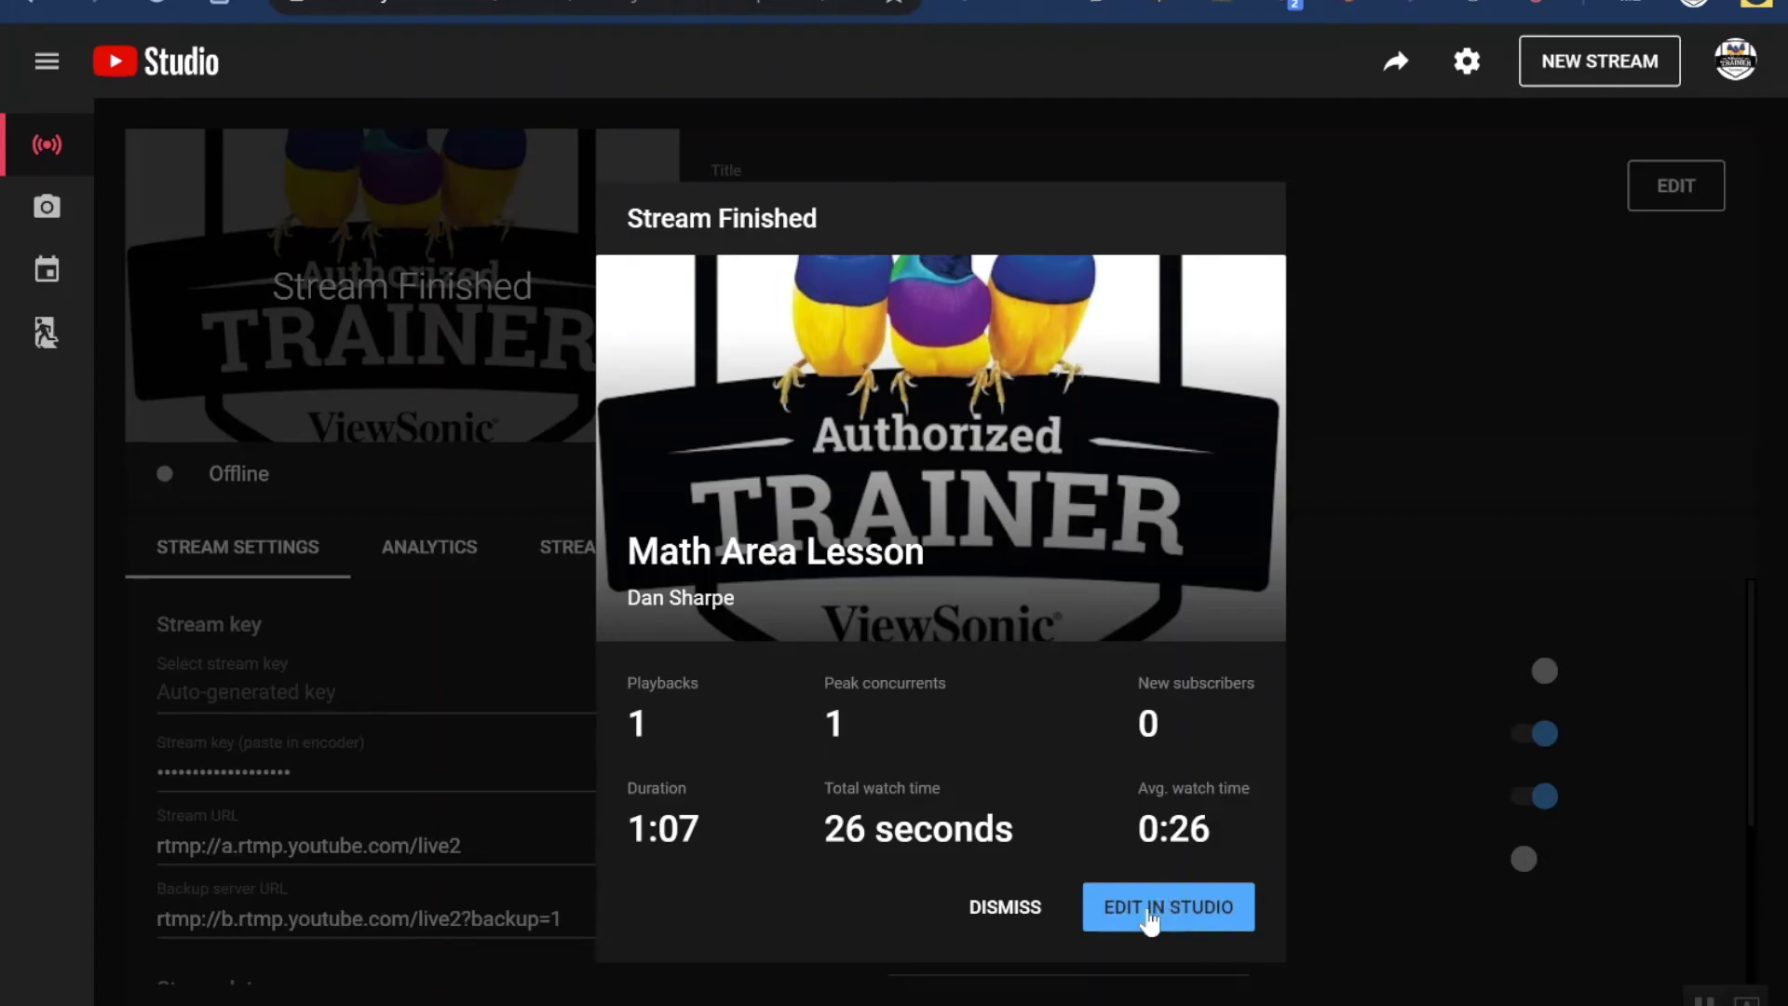
left_click(1177, 919)
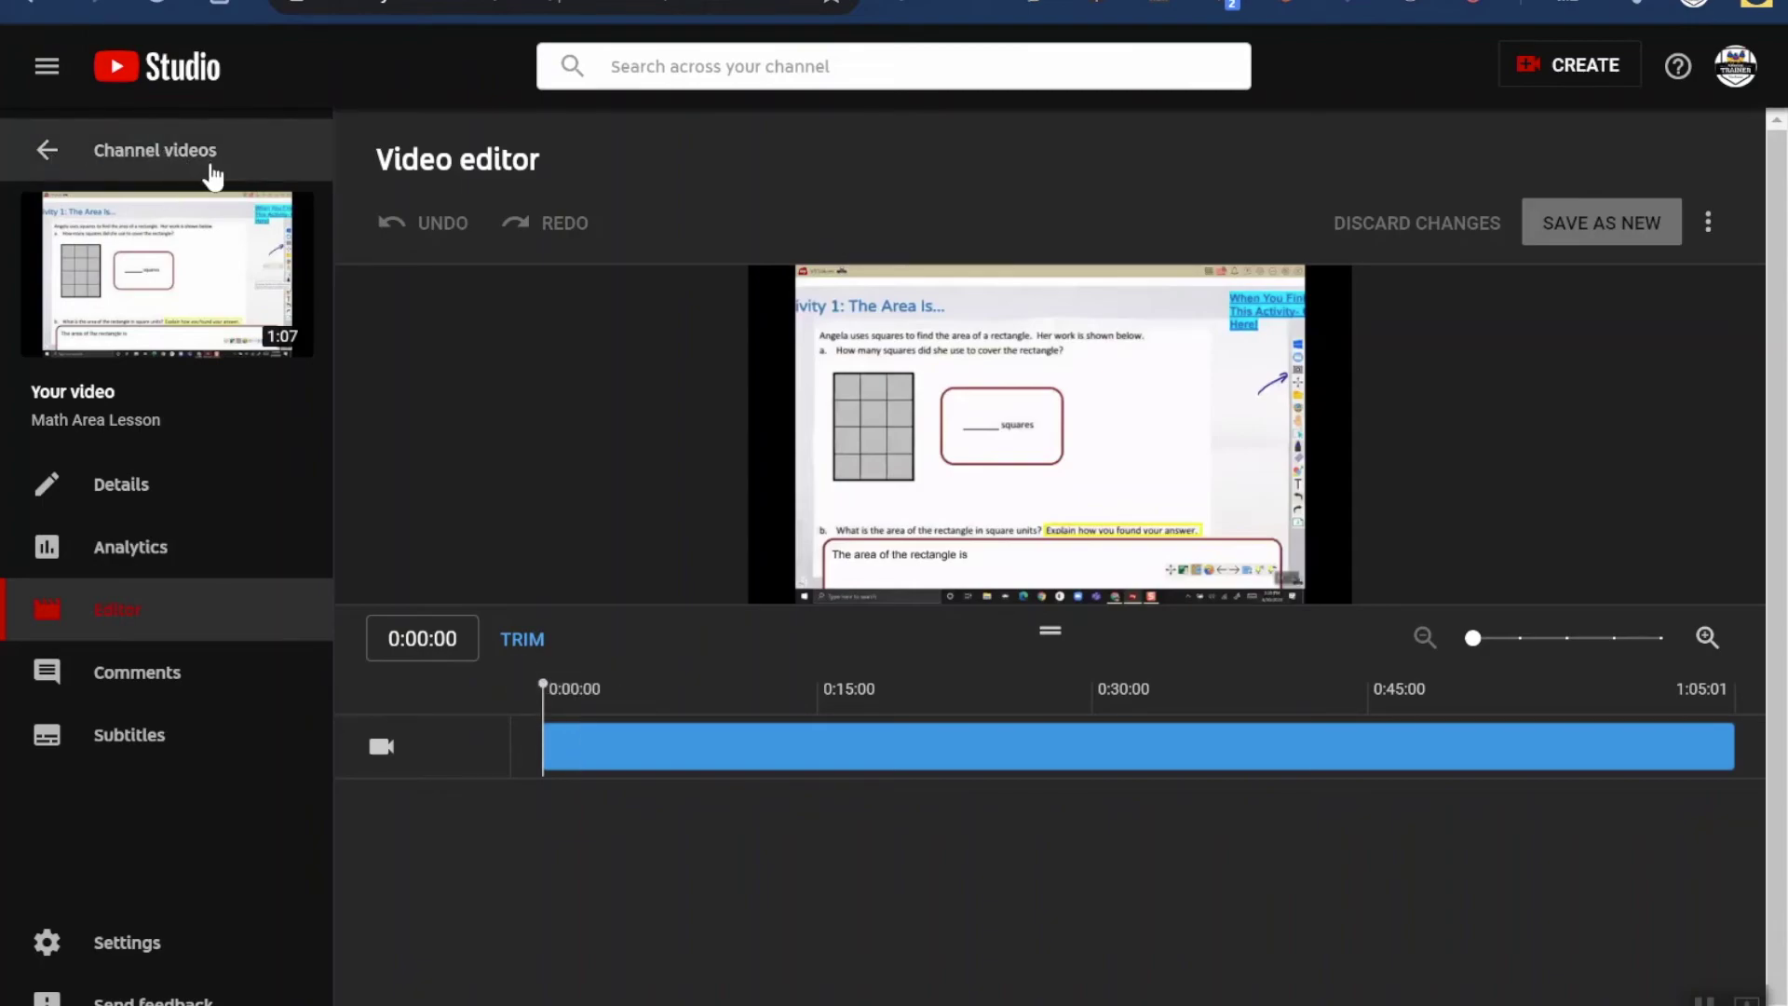
Go back from the video editor to the Channel videos list
left_click(93, 84)
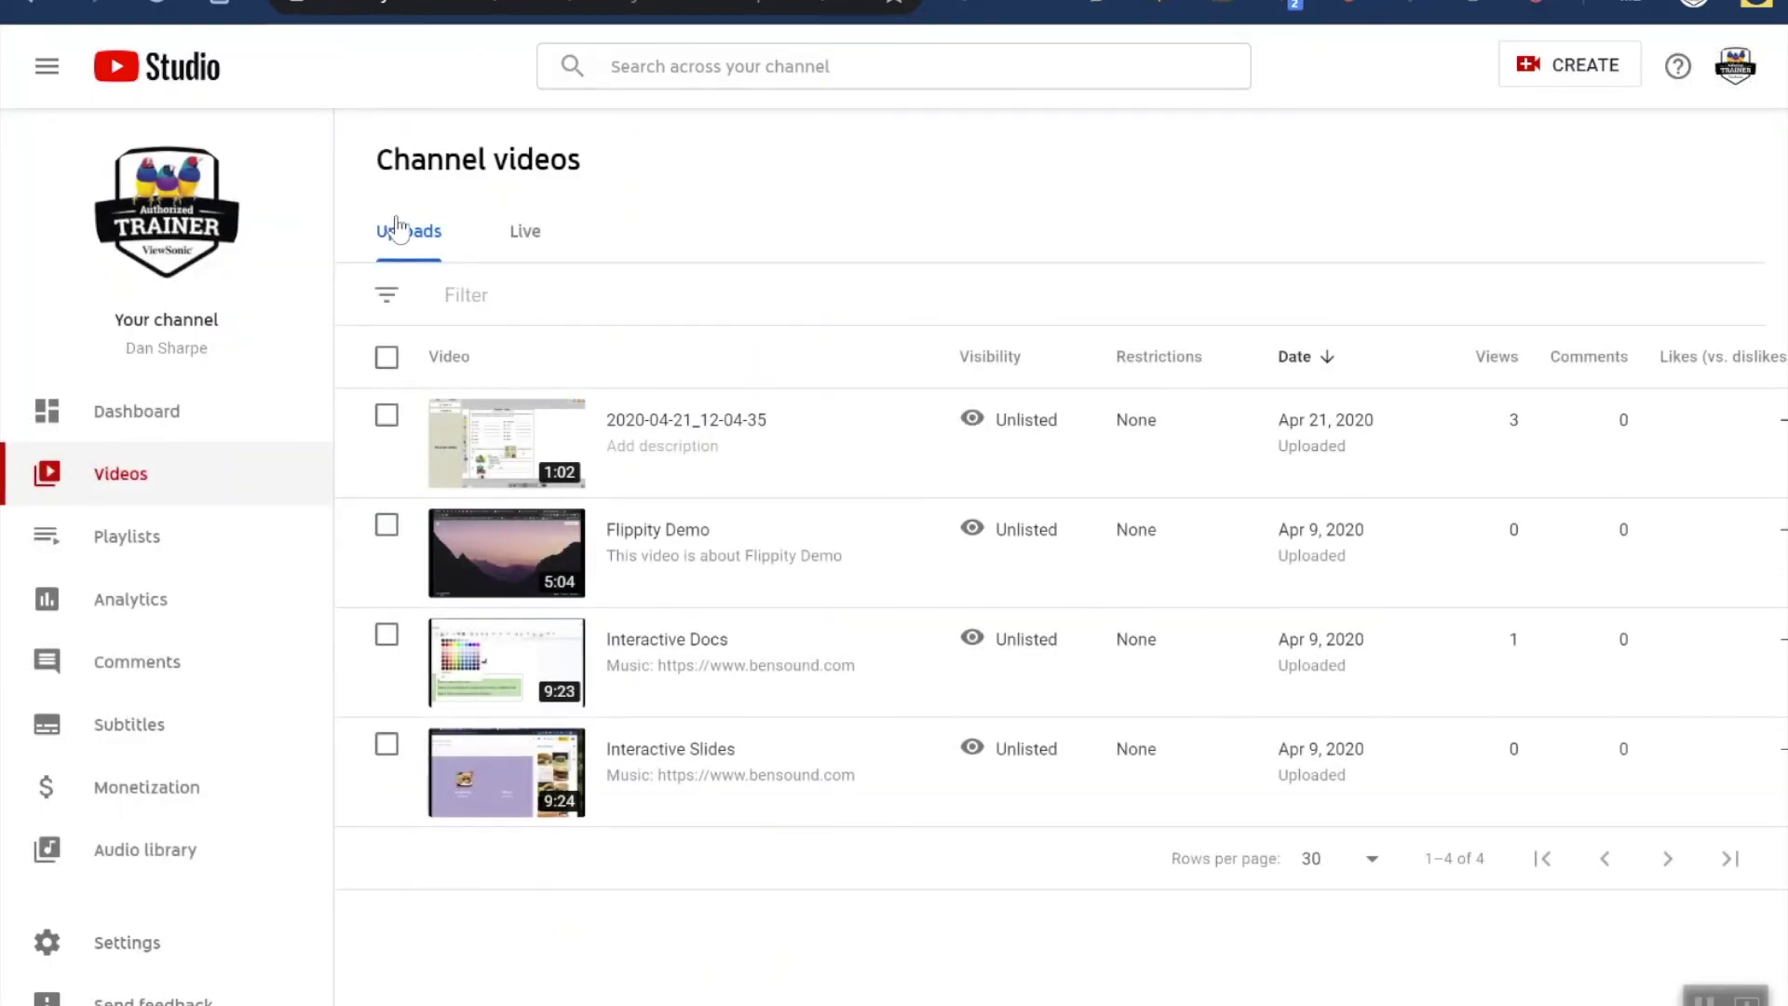
From the Live tab, copy a shareable link to the Math Area Lesson replay
mouse_move(587, 451)
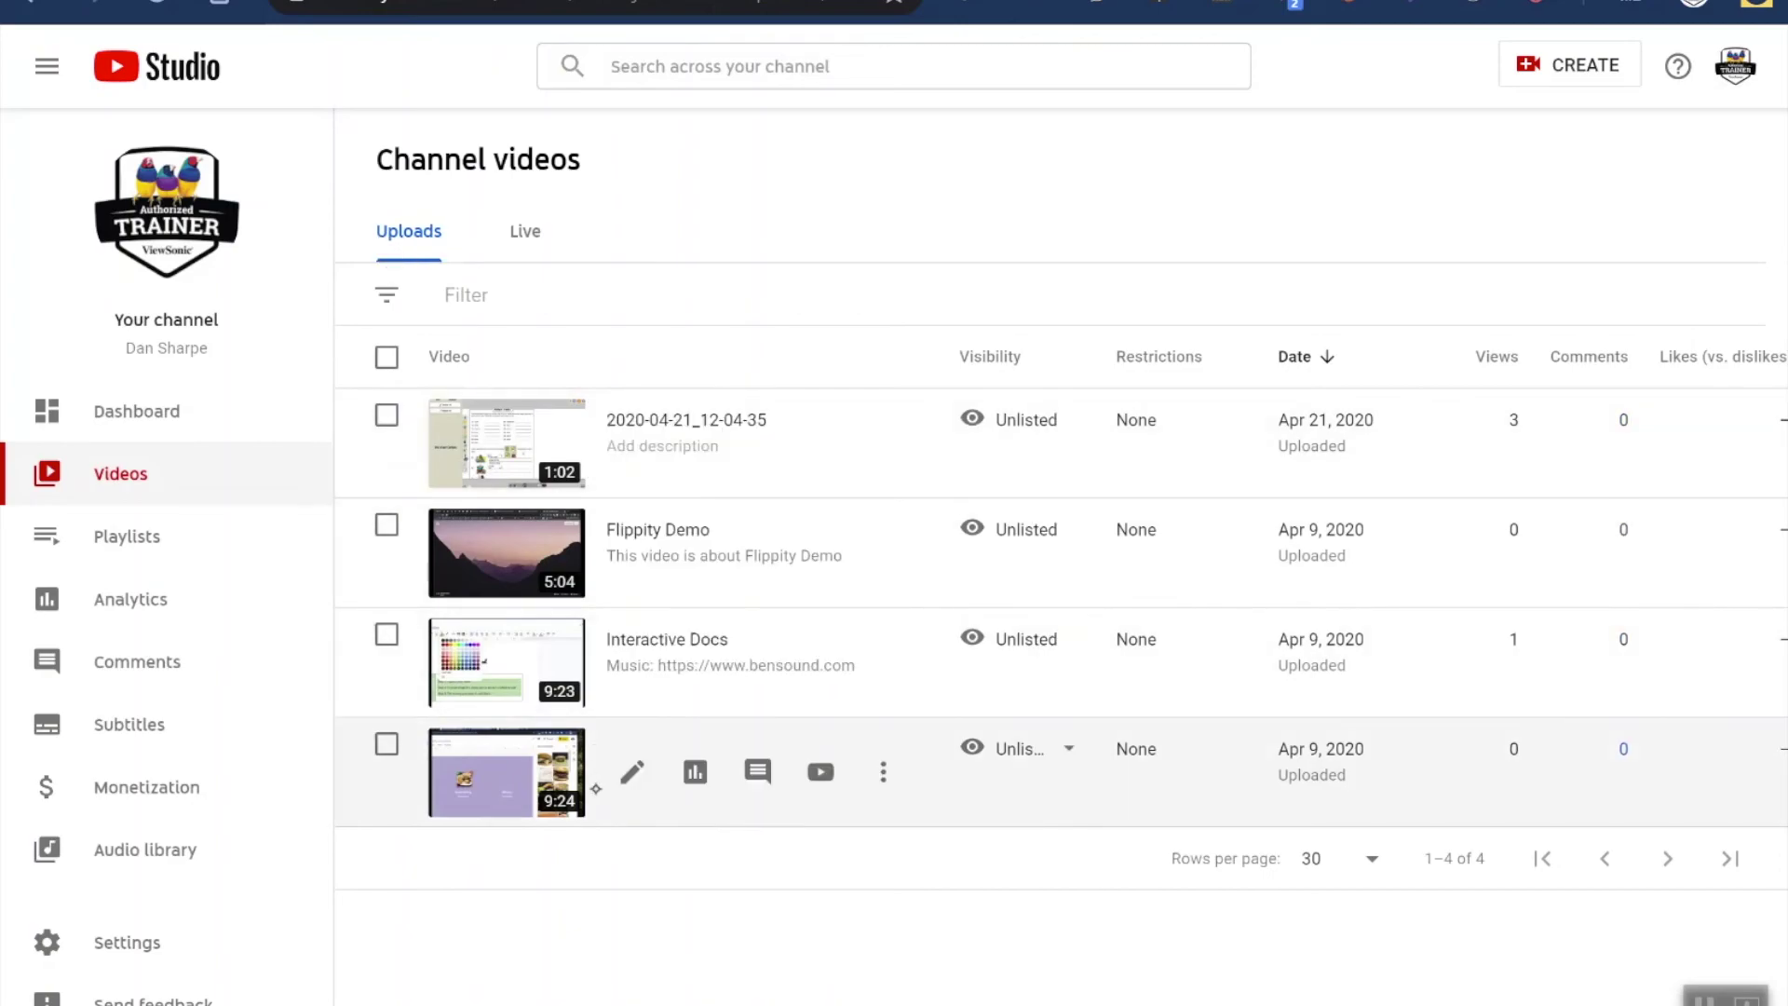
left_click(514, 247)
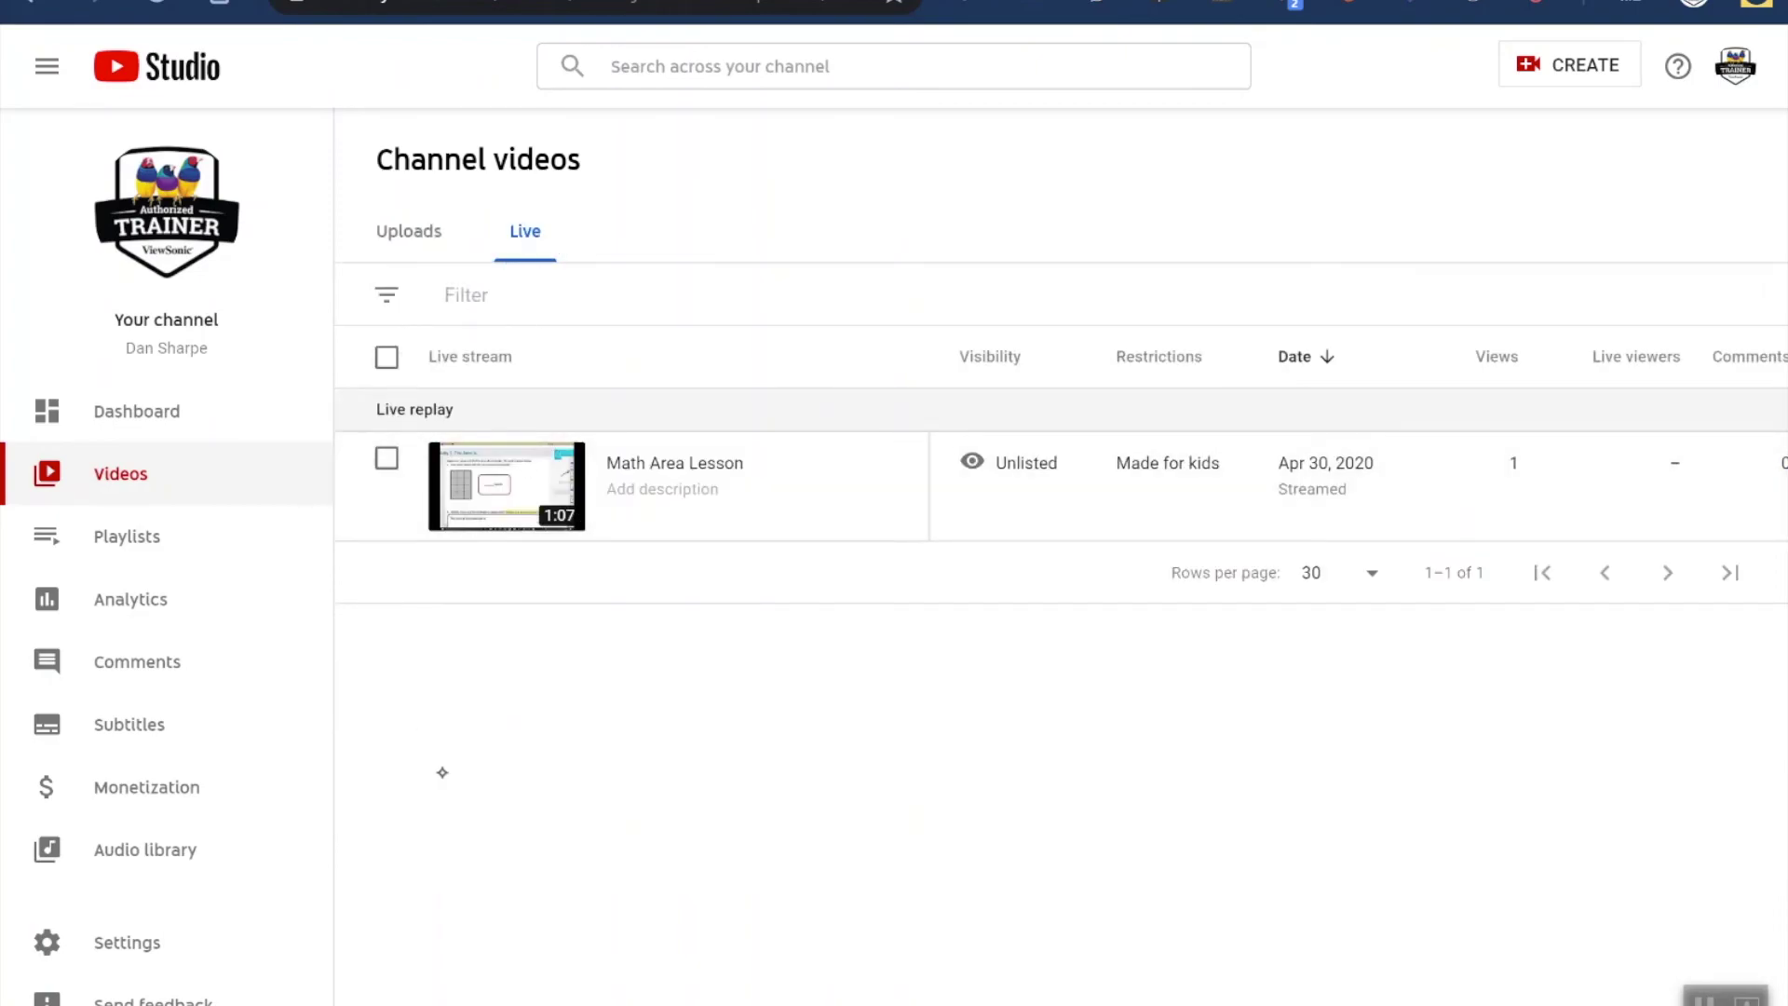
mouse_move(680, 488)
mouse_move(819, 486)
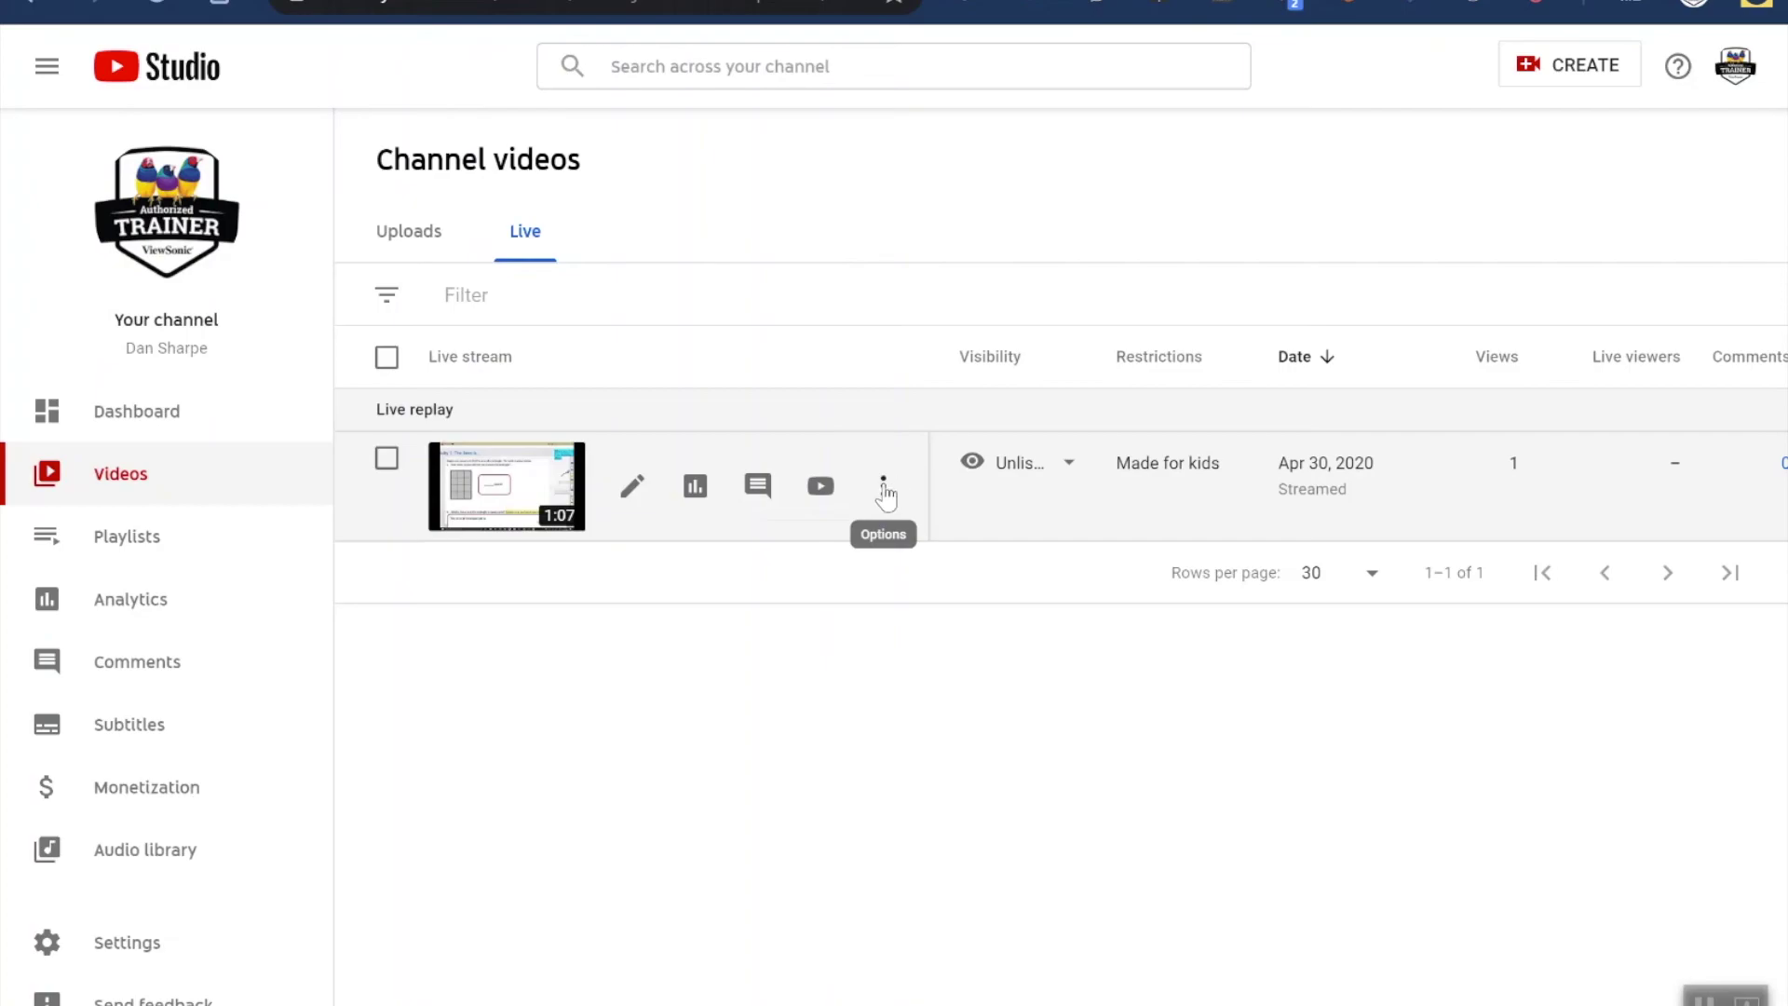
left_click(883, 493)
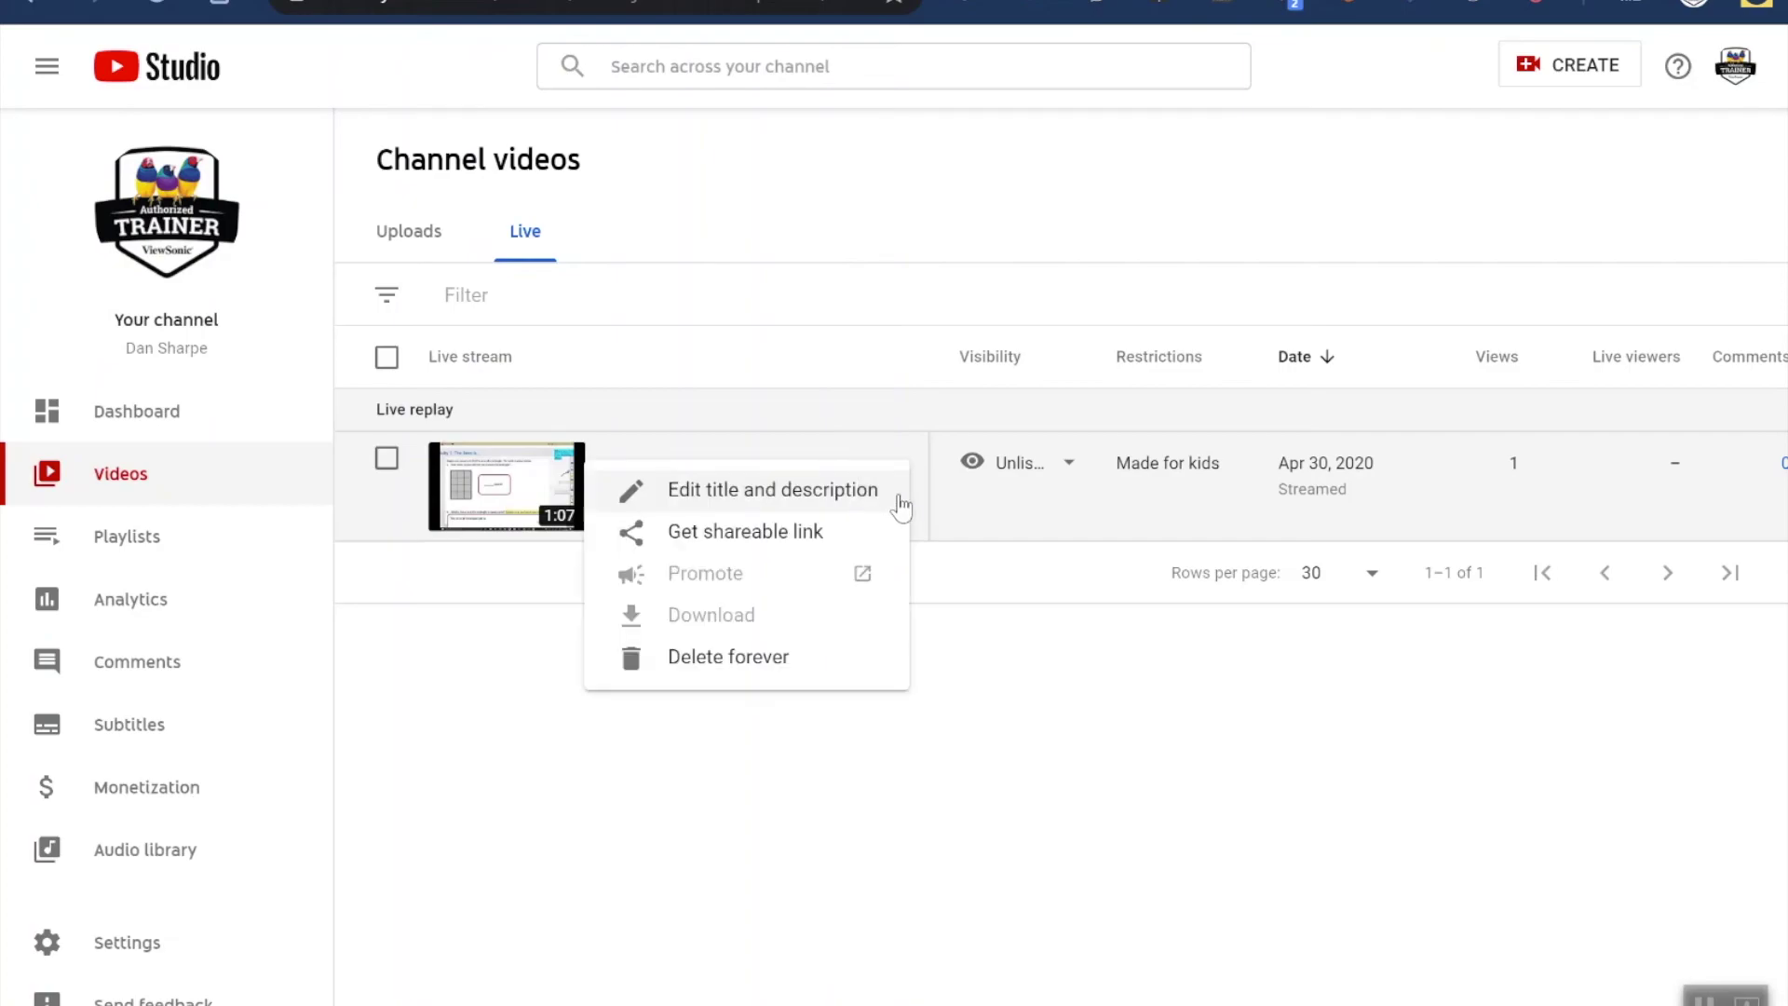
left_click(839, 531)
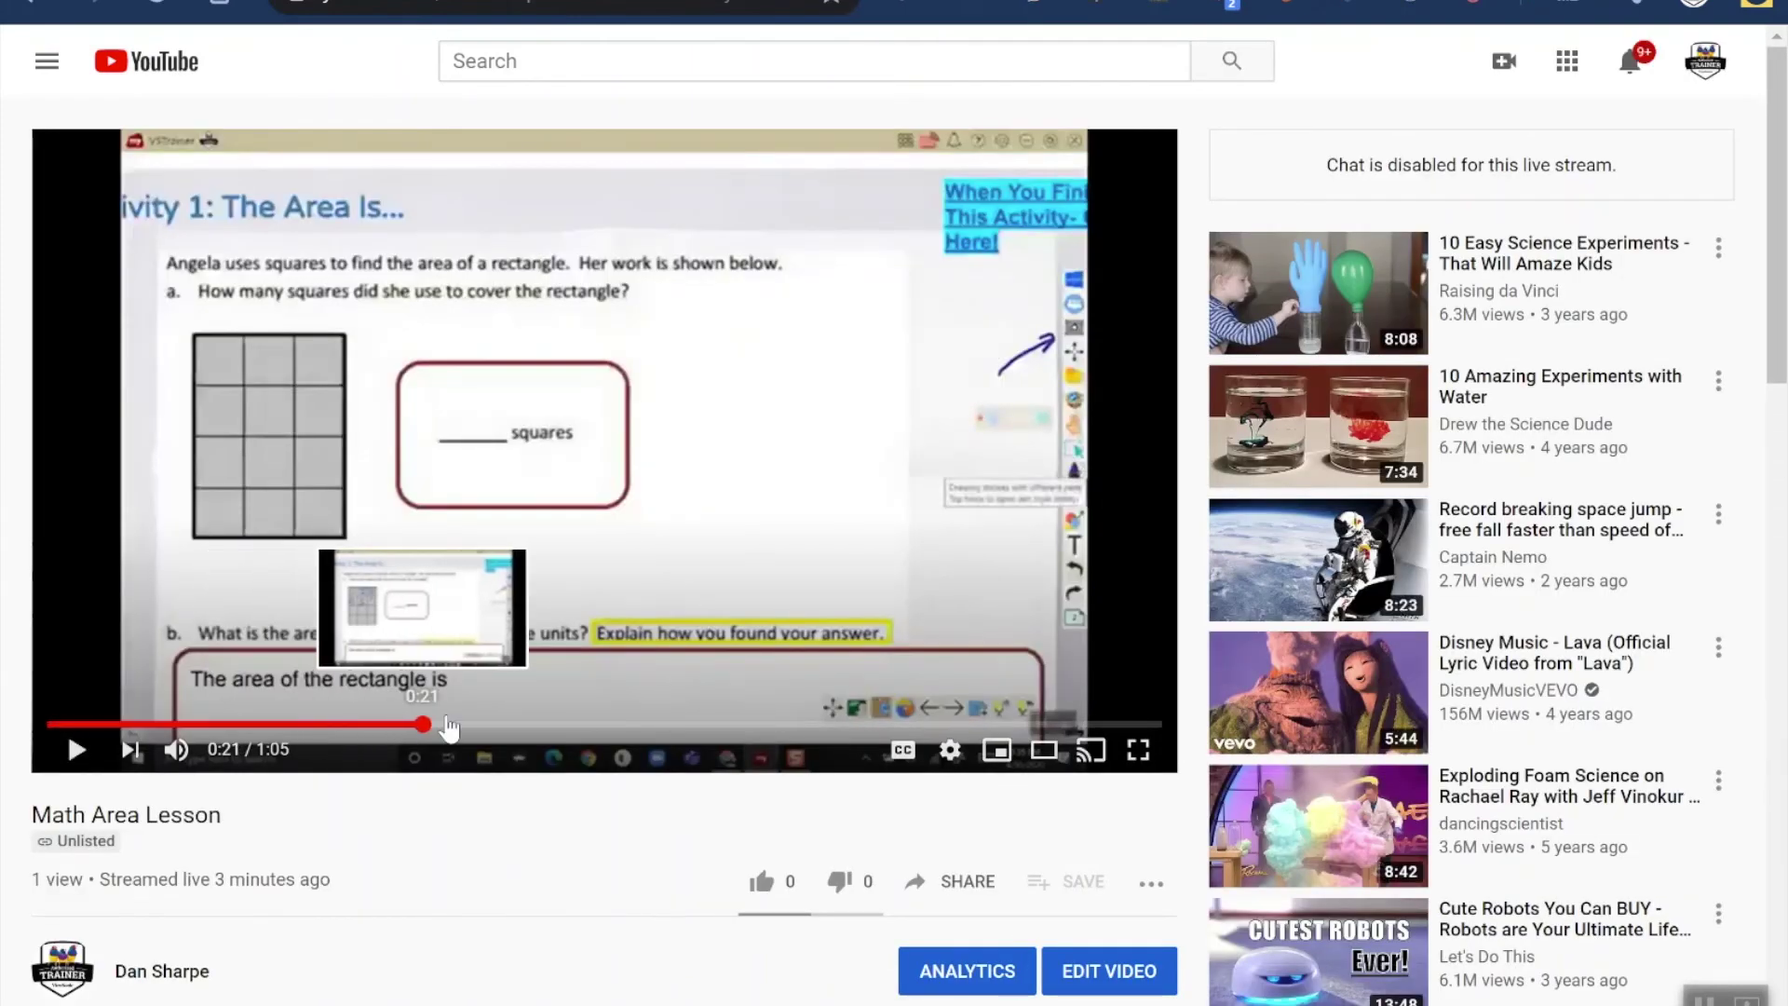
Jump the replay to about 0:22 and pause it
left_click(424, 725)
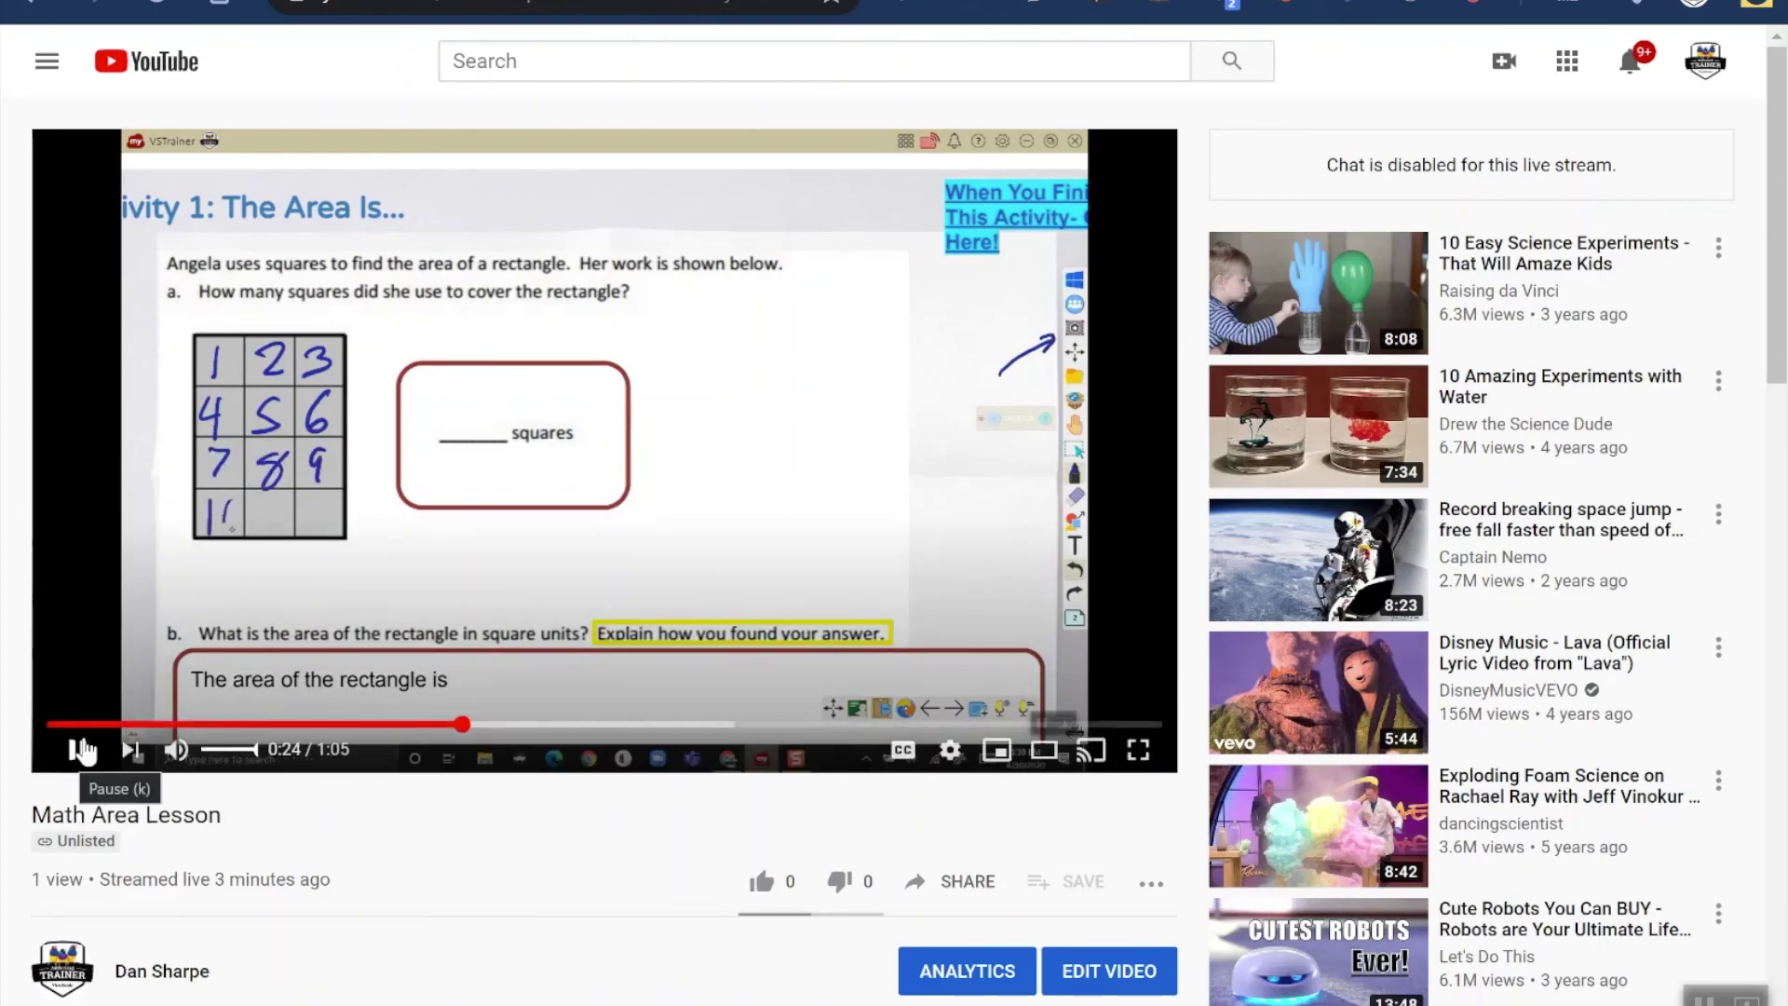
left_click(76, 750)
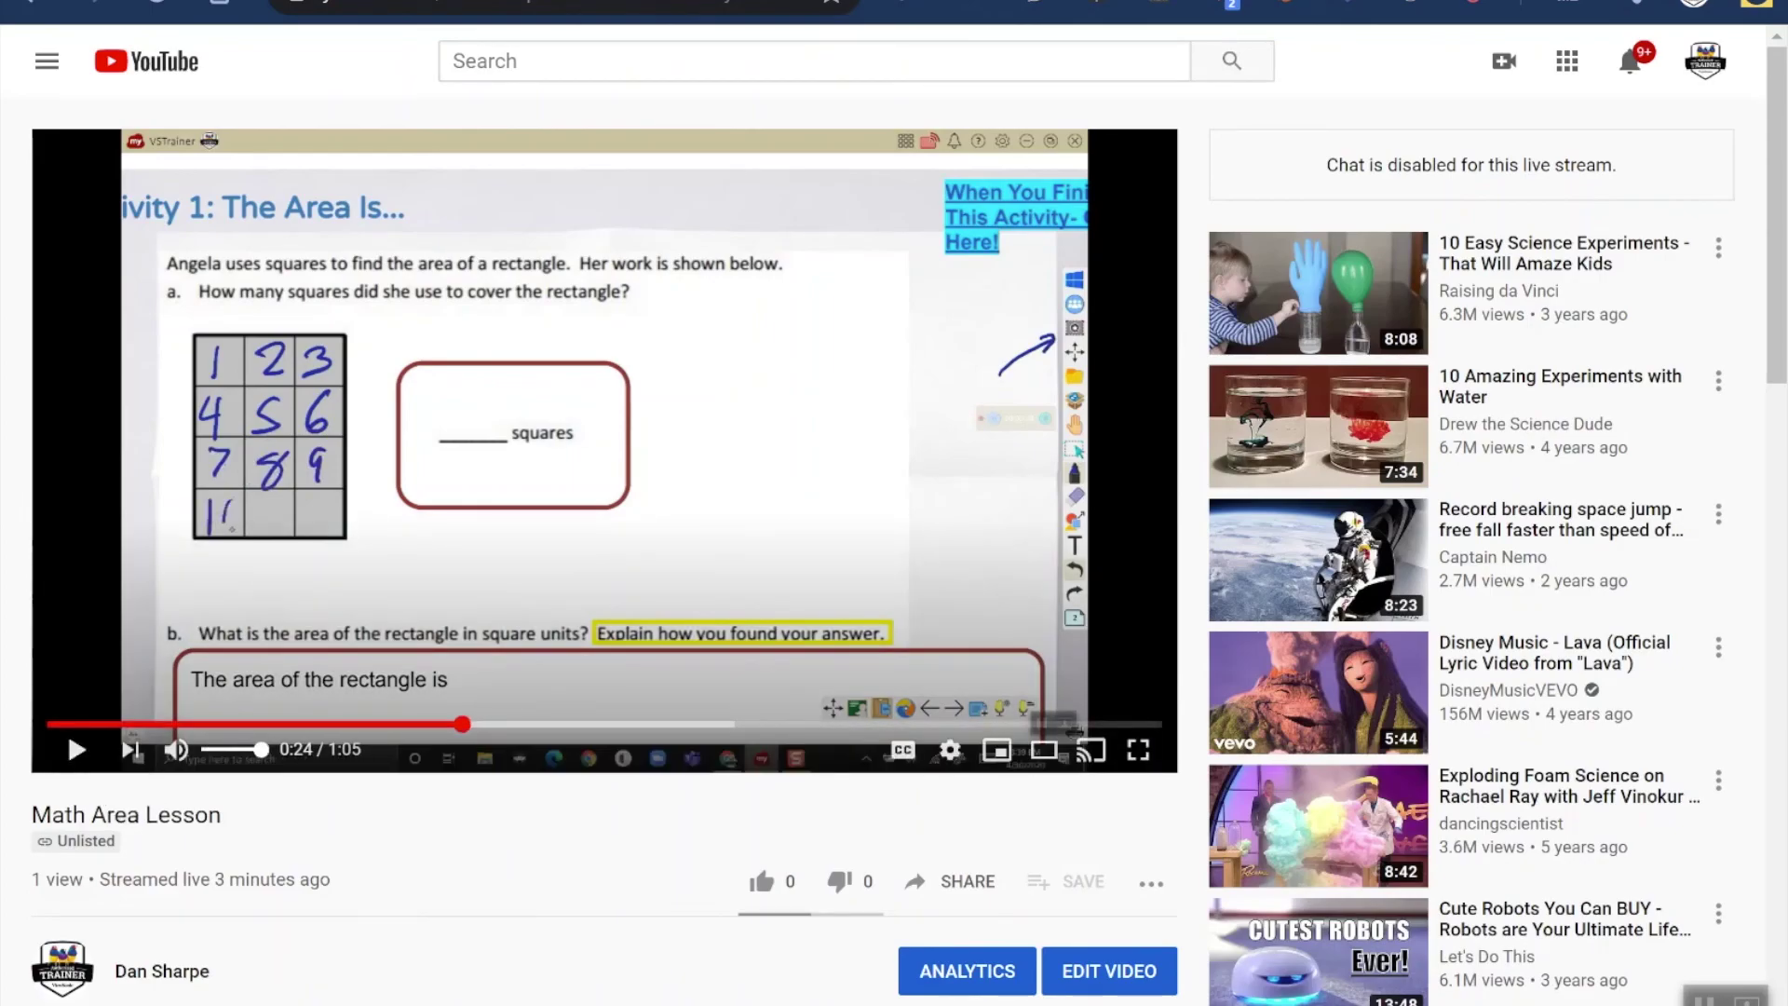